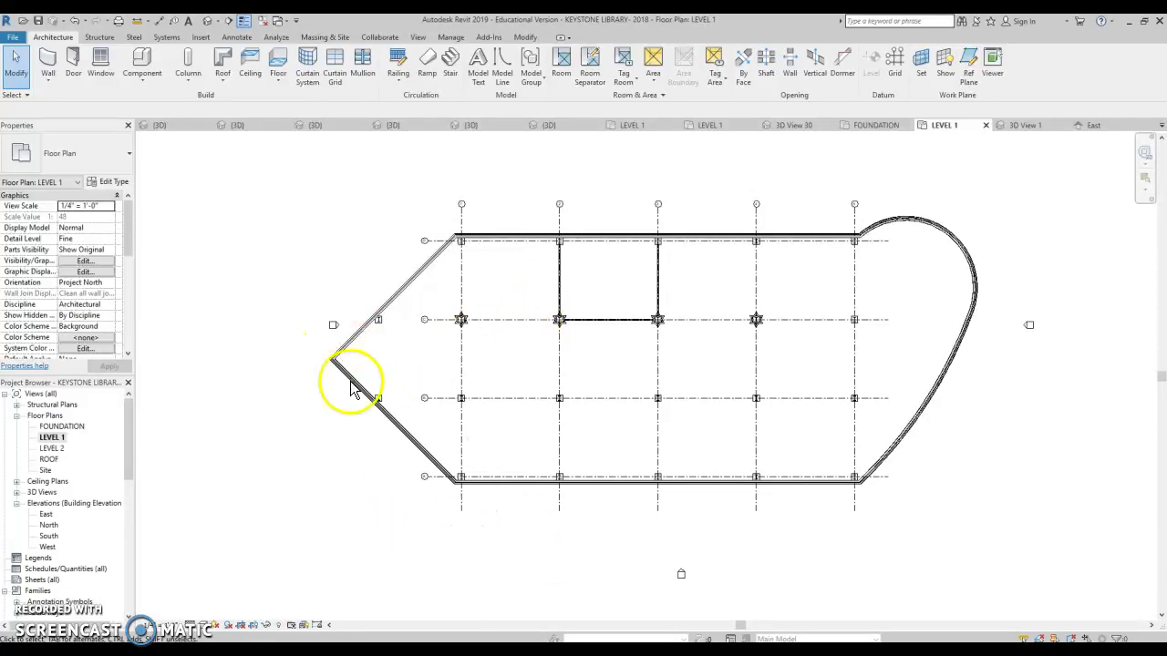
Step: Zoom into the angled lower-left corner of the Level 1 floor plan
scroll(456, 507, up, 2)
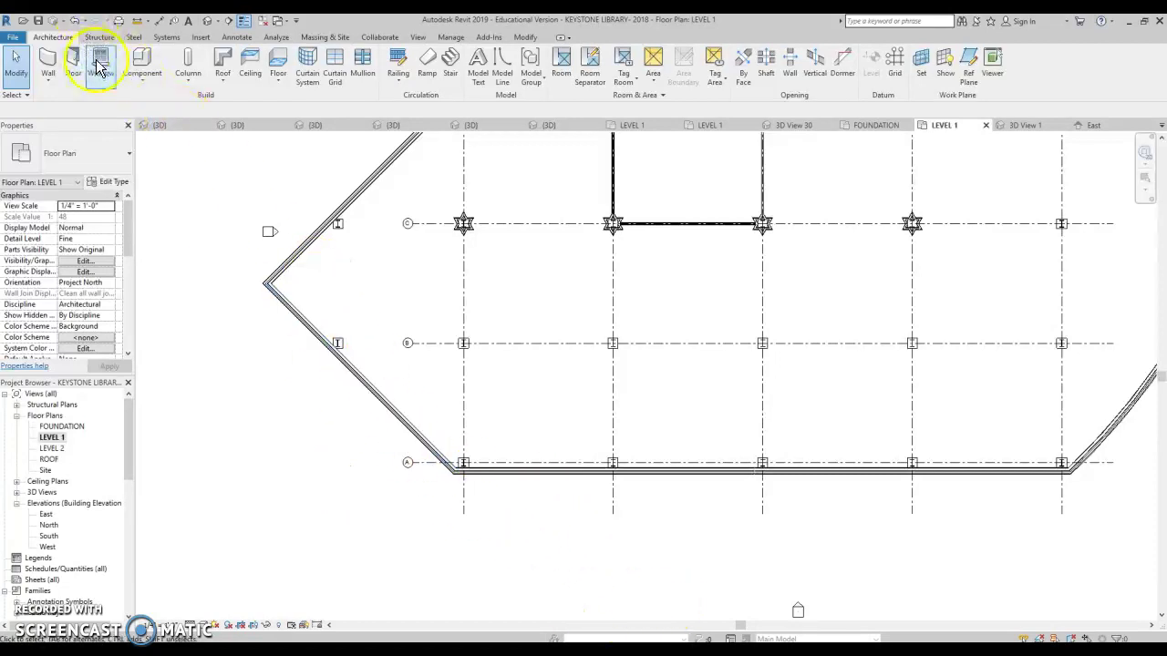
Step: Draw a Curtain Wall: Storefront wall between the two corners of the angled lower edge
click(47, 62)
click(116, 151)
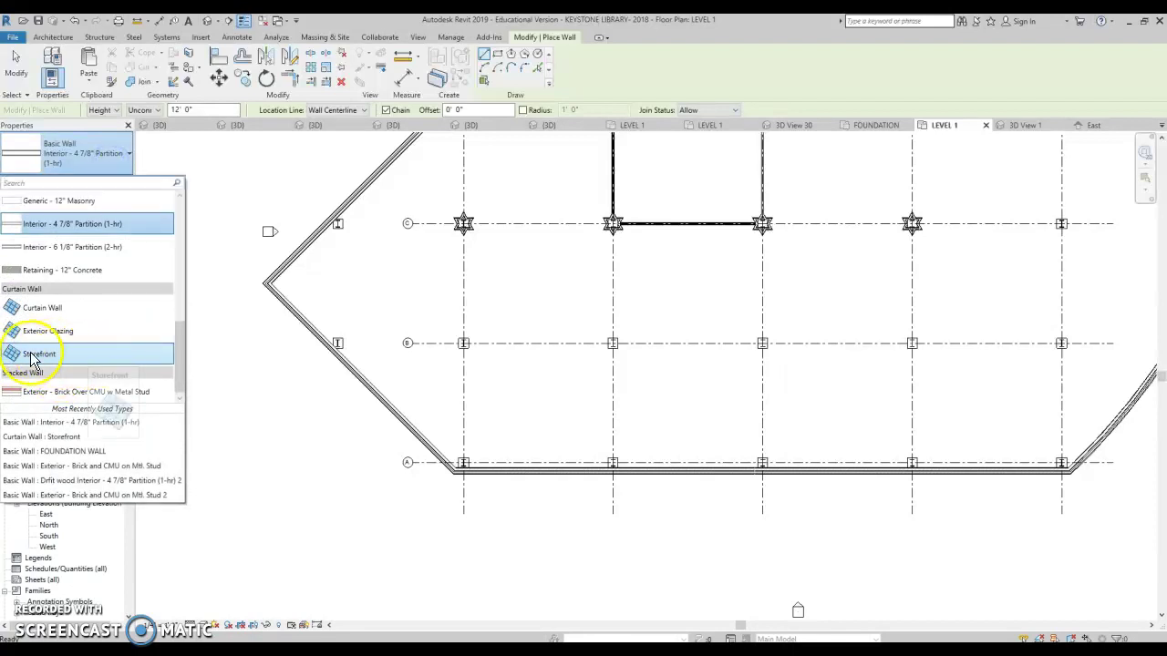
click(52, 354)
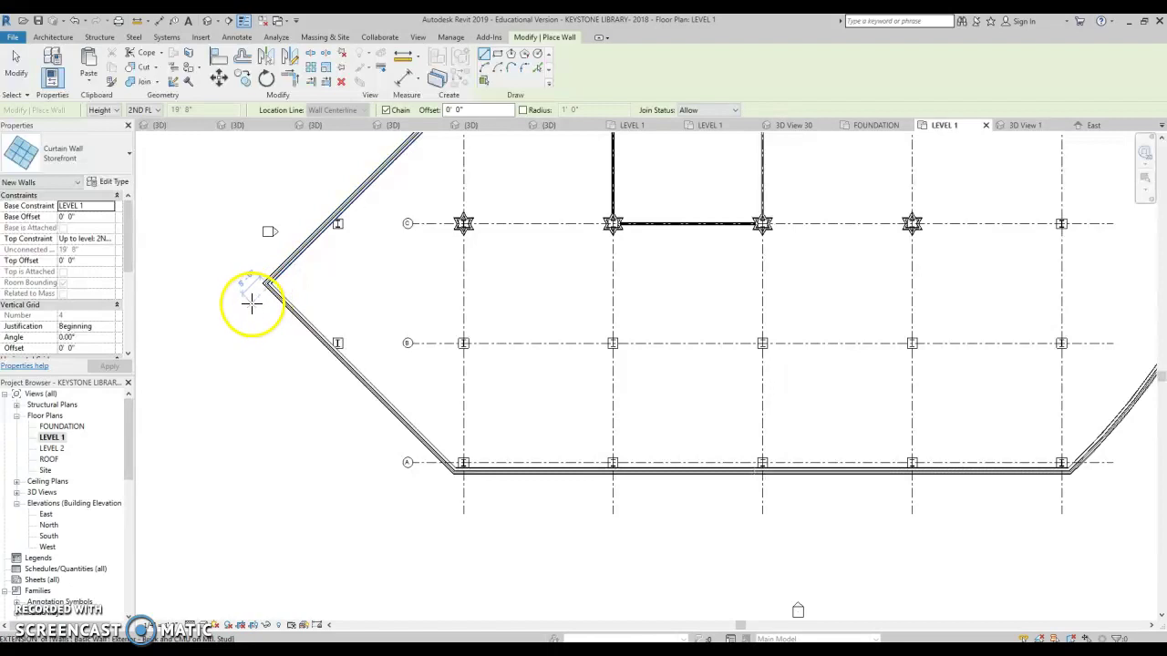
click(253, 302)
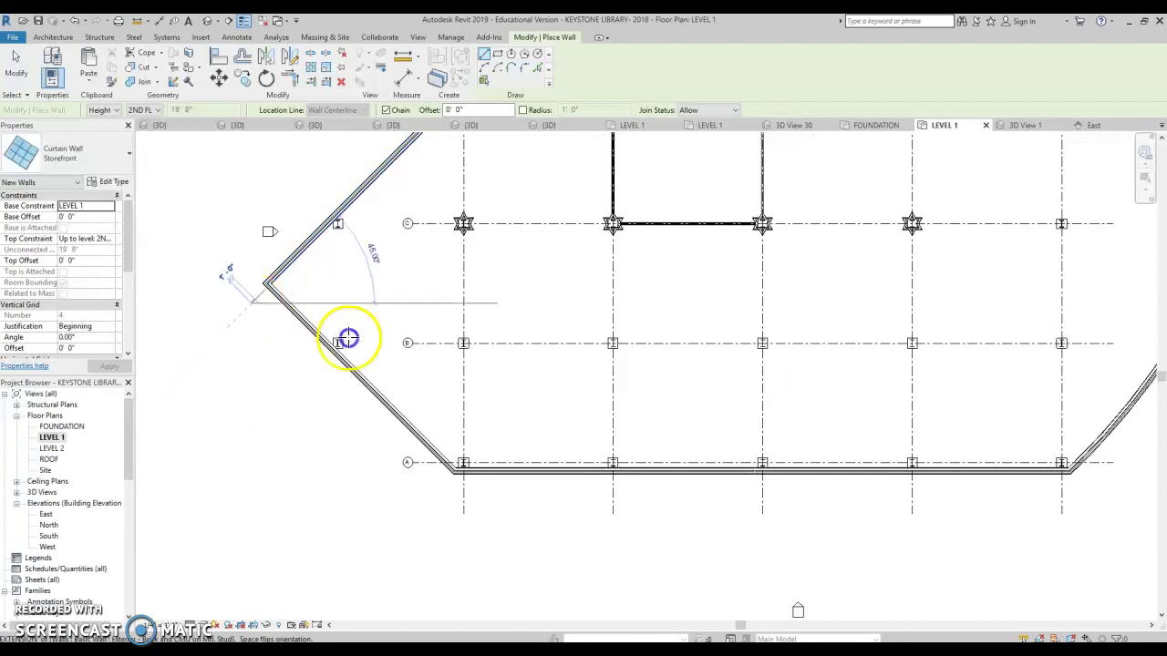
click(425, 478)
key(Escape)
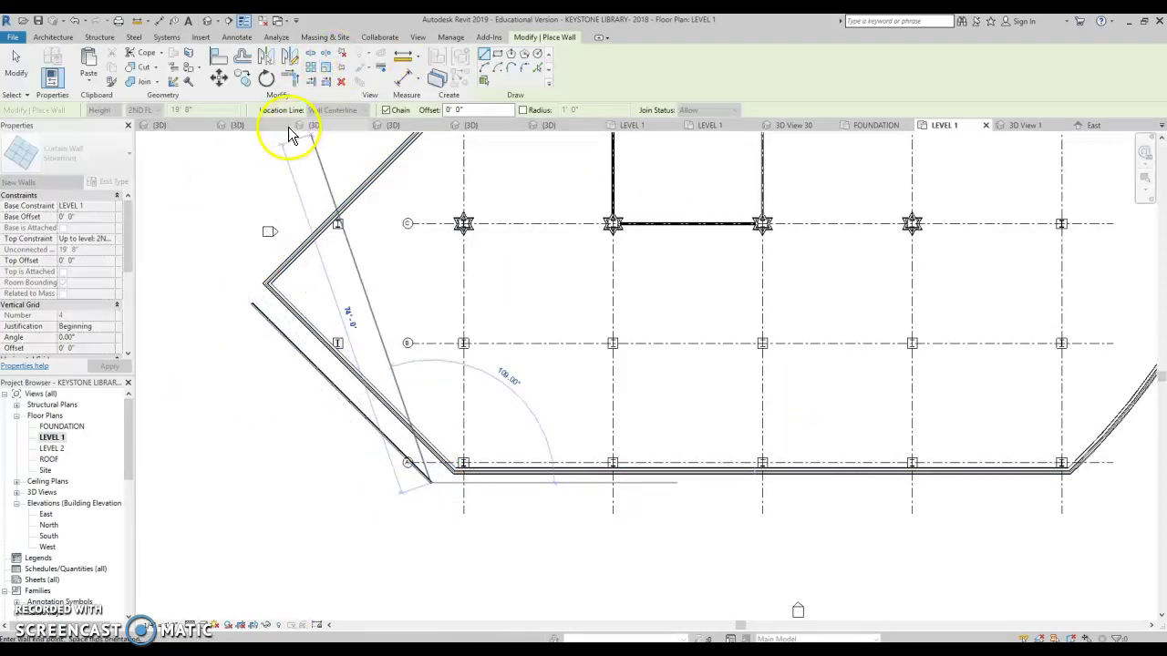
key(Escape)
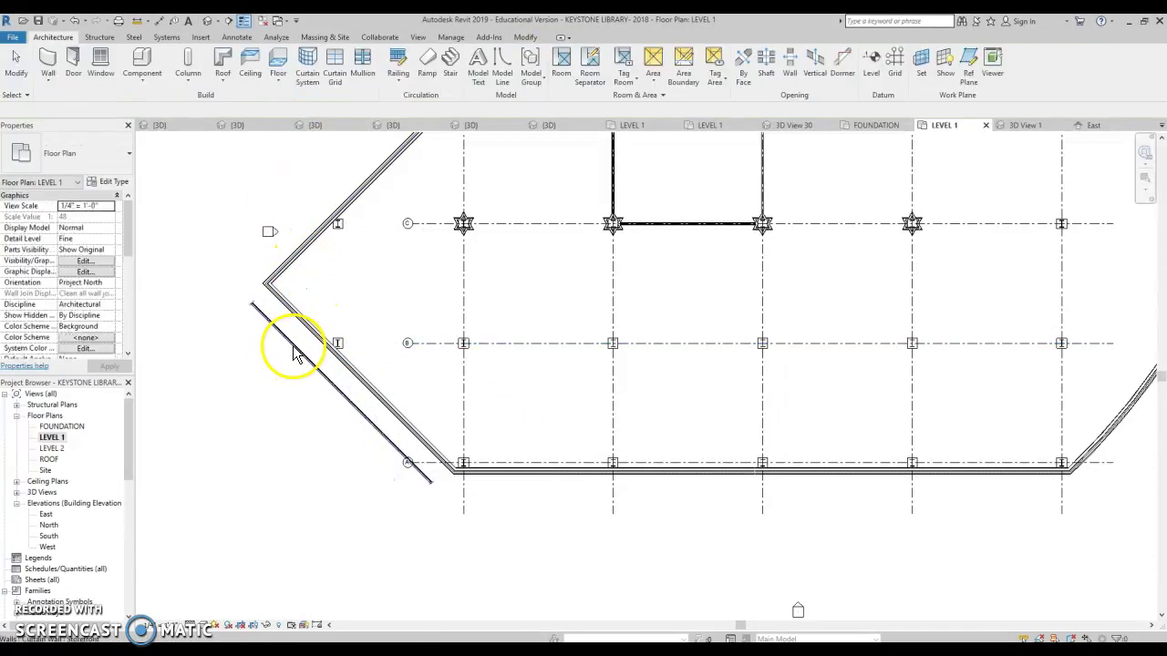
Step: Align the new Storefront wall onto the existing exterior wall line
click(293, 344)
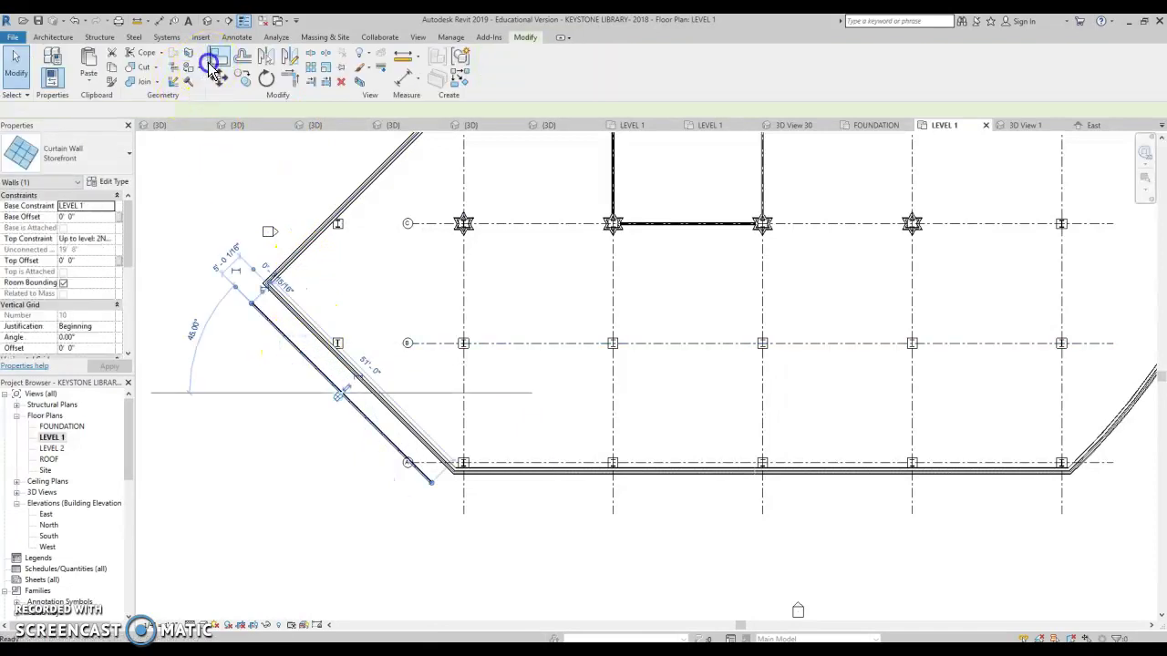
key(Escape)
scroll(310, 338, up, 5)
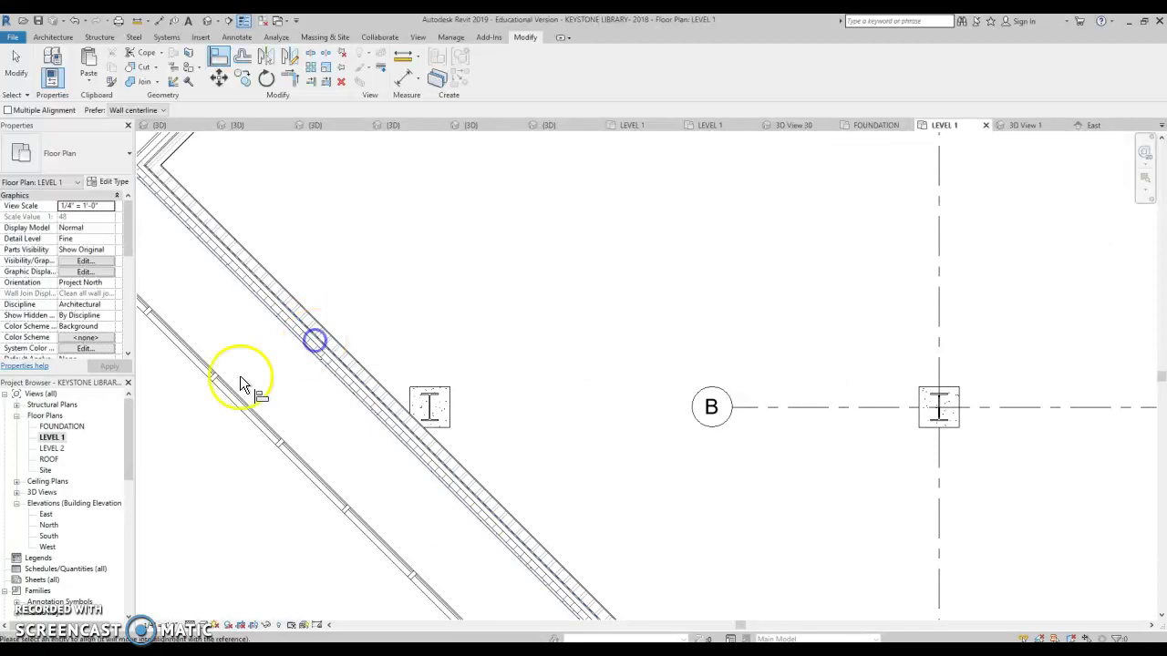
click(239, 399)
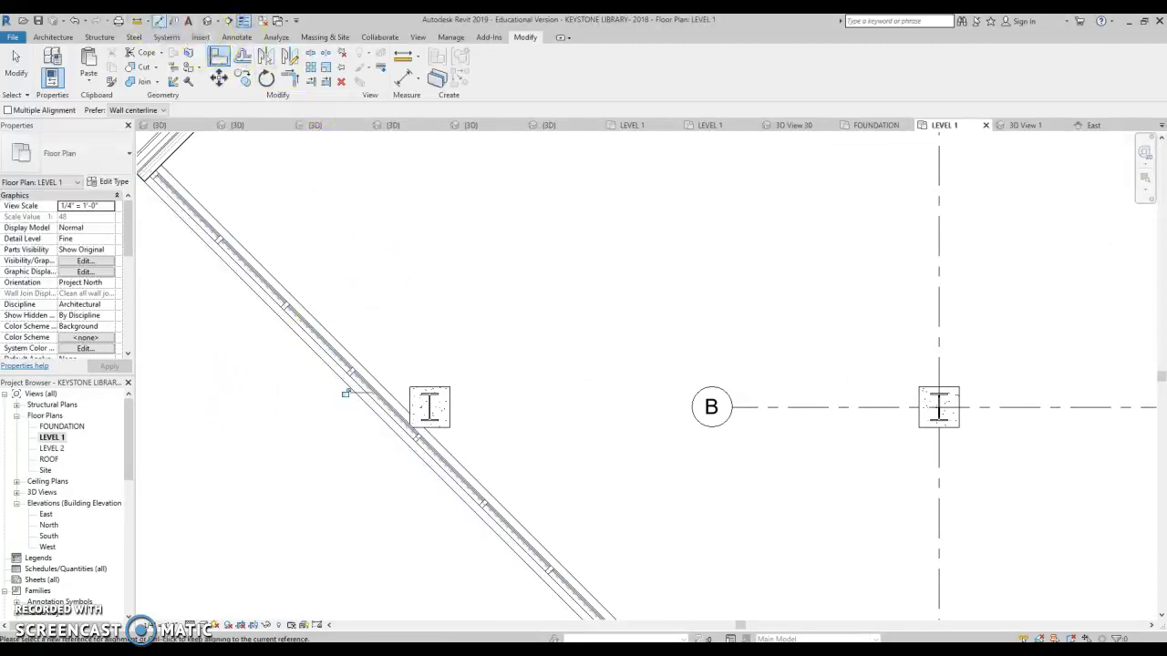
Step: Switch to the default 3D view and select the Storefront curtain wall
click(207, 21)
scroll(572, 274, down, 3)
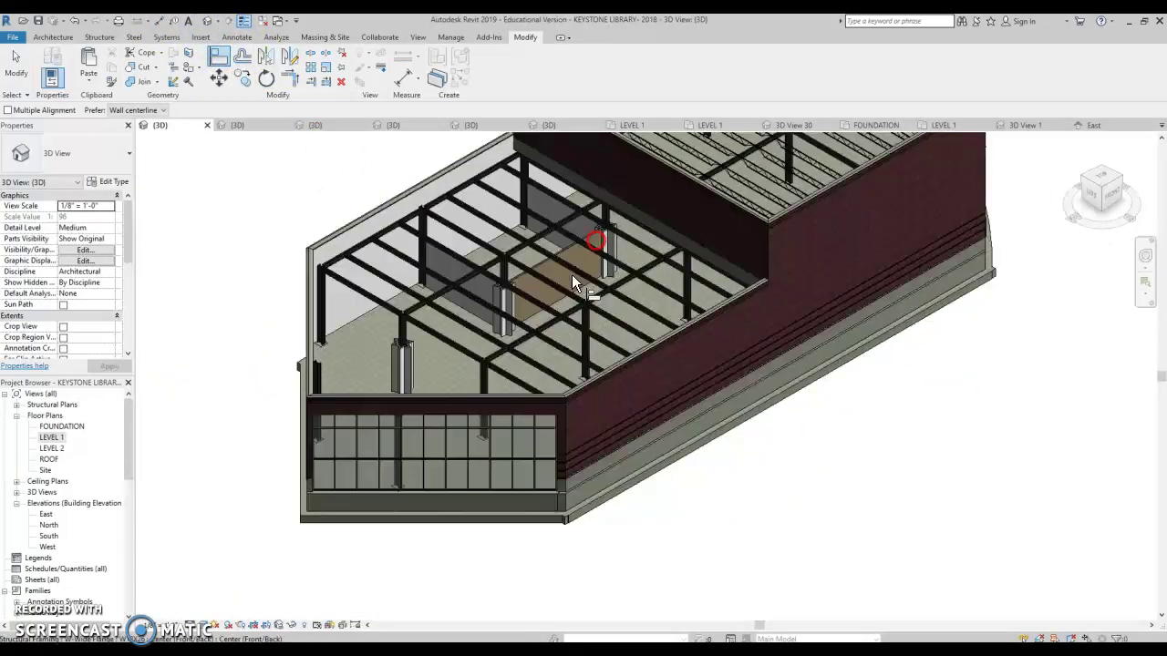
scroll(542, 558, up, 5)
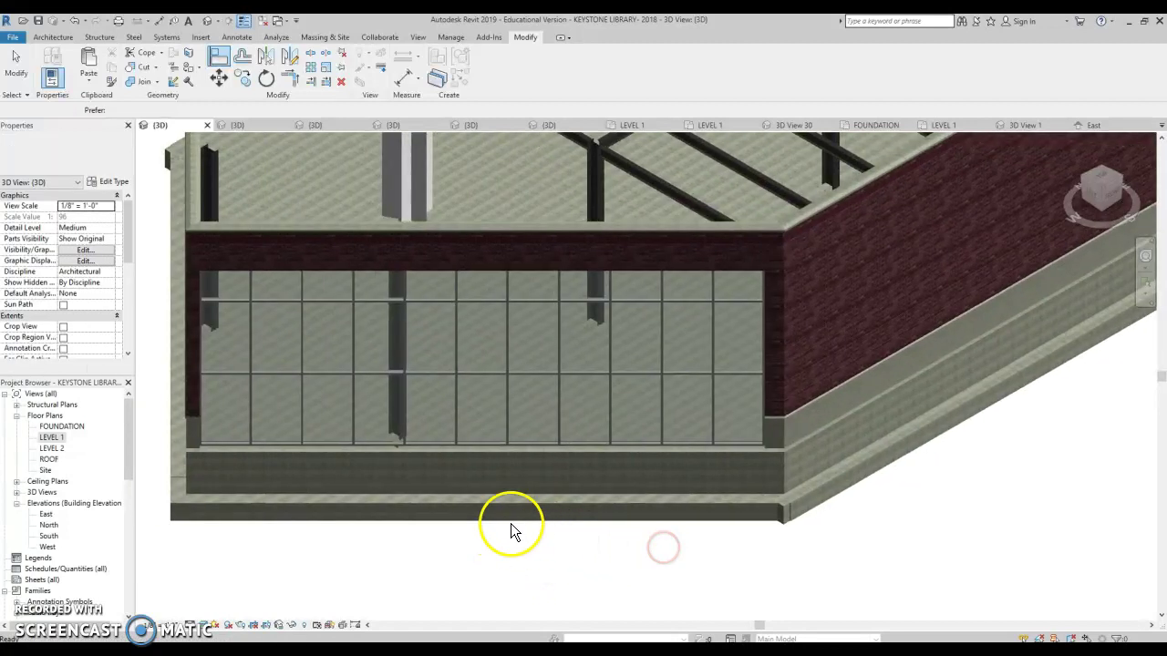
click(471, 443)
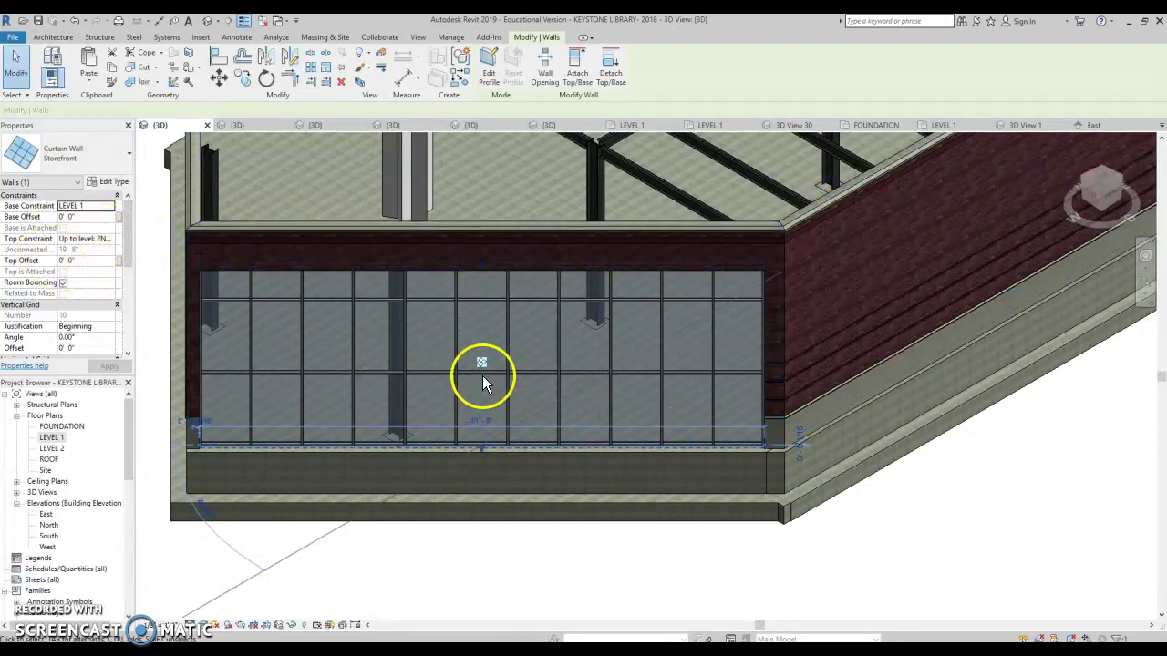
Step: Set the wall's Top Constraint to Unconnected with an Unconnected Height of 16' 0"
click(87, 238)
click(110, 238)
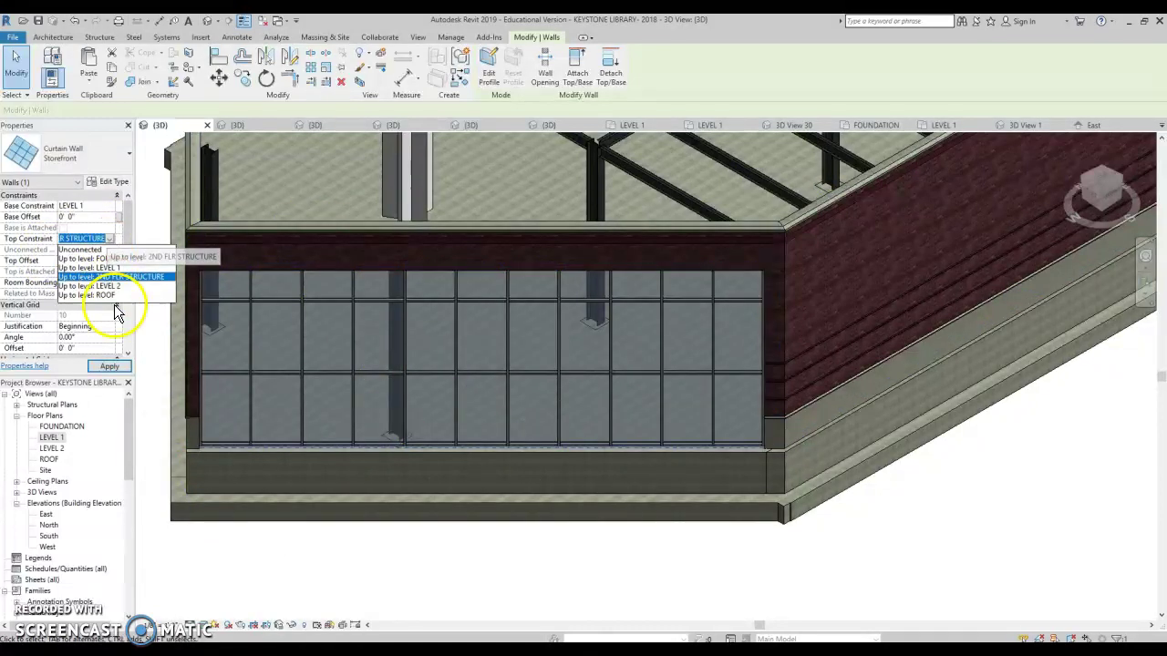
click(97, 250)
click(82, 246)
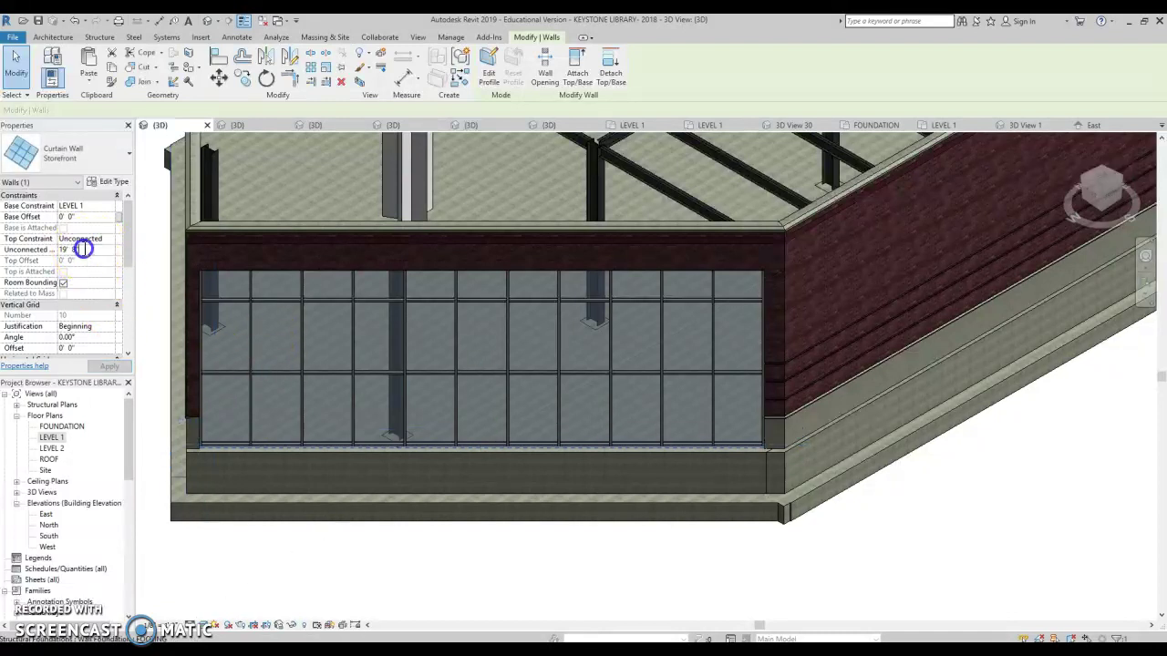
click(84, 250)
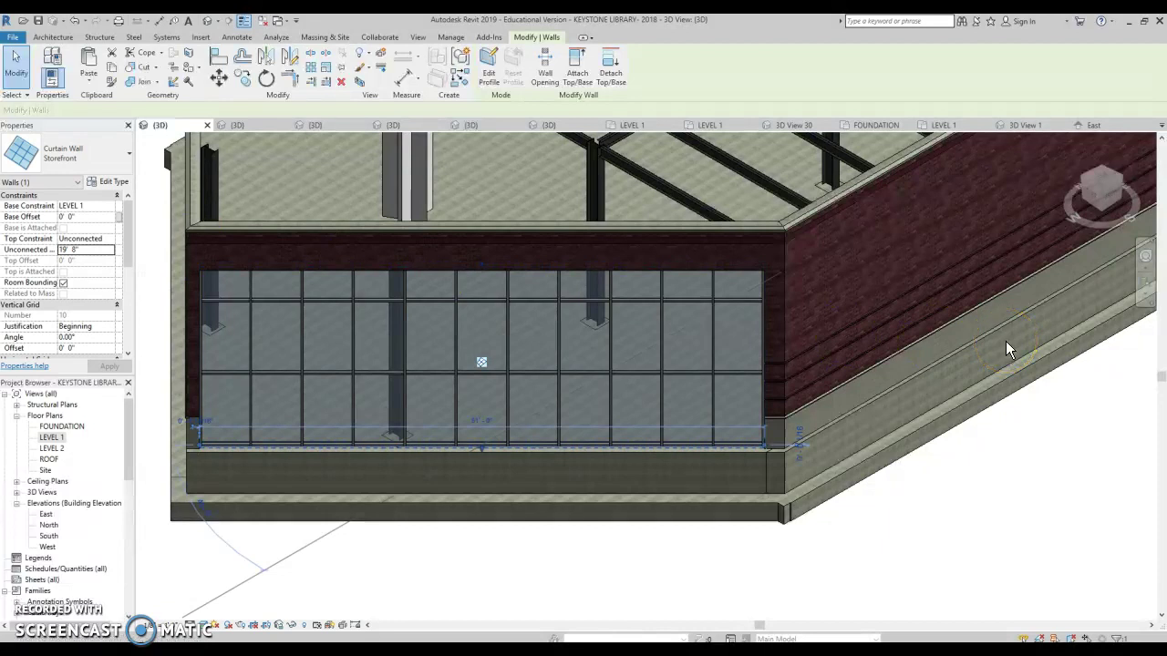
click(83, 248)
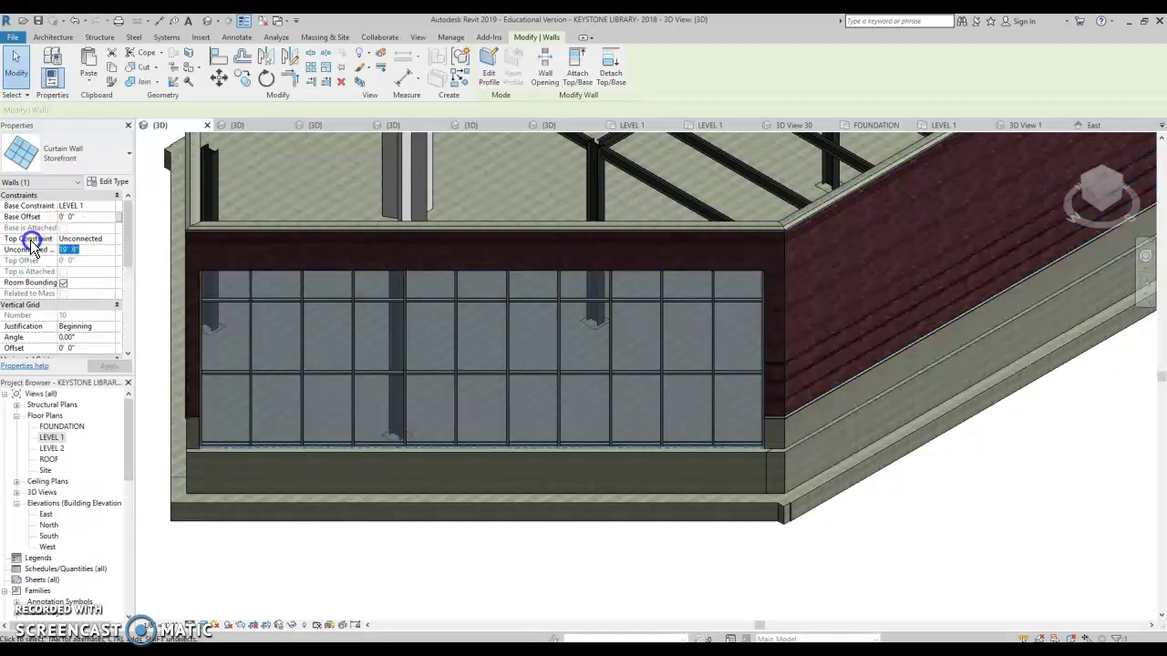
text(16)
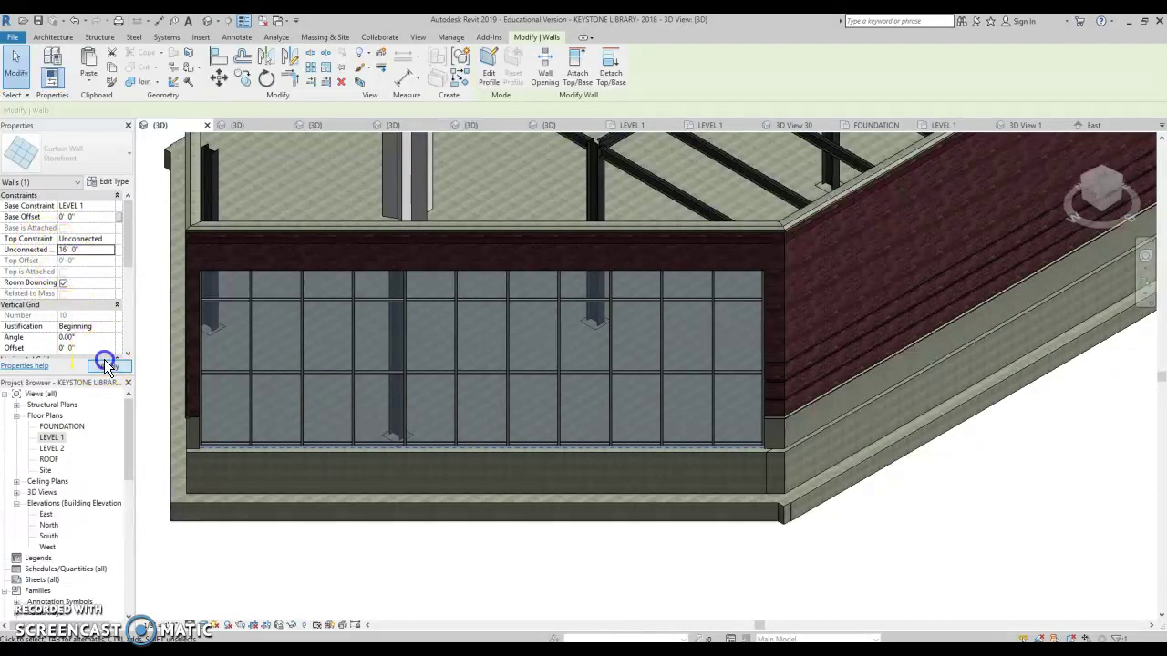
click(109, 365)
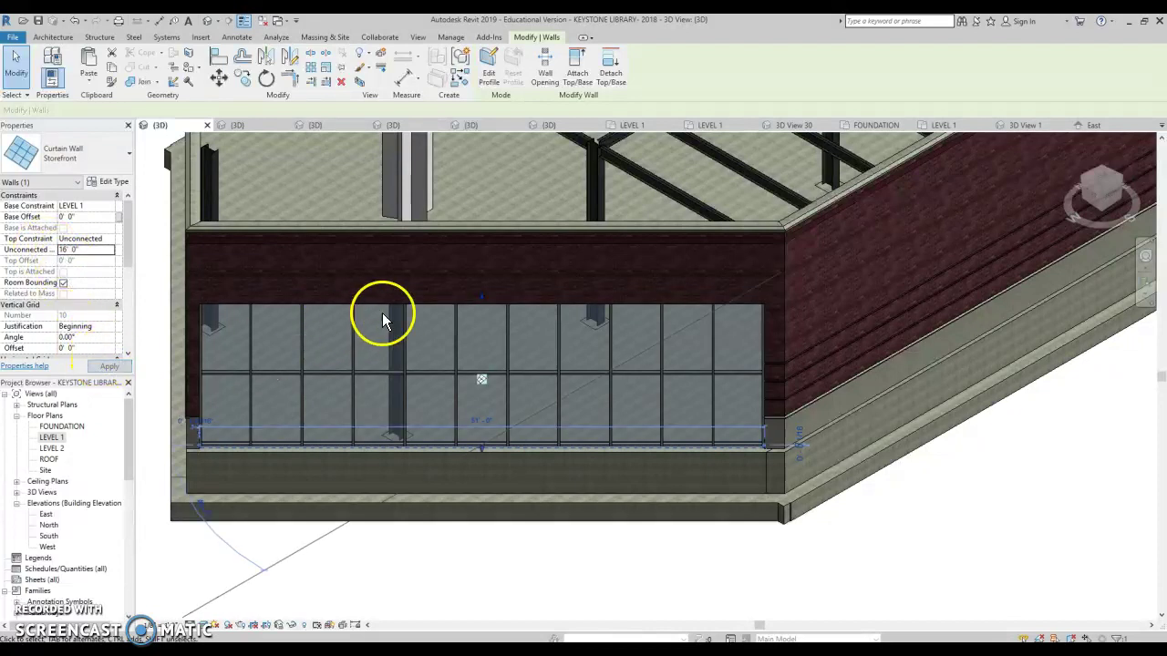
Step: Change the Storefront type's Vertical Grid Spacing to 8' 0" in Type Properties
click(109, 181)
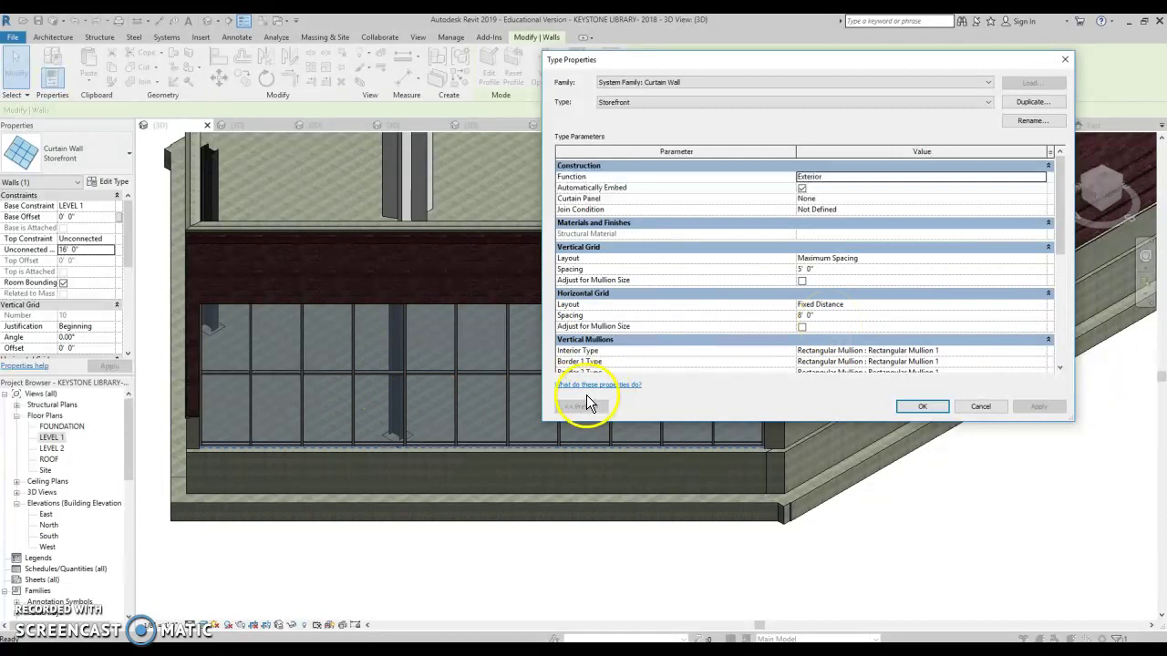
click(820, 269)
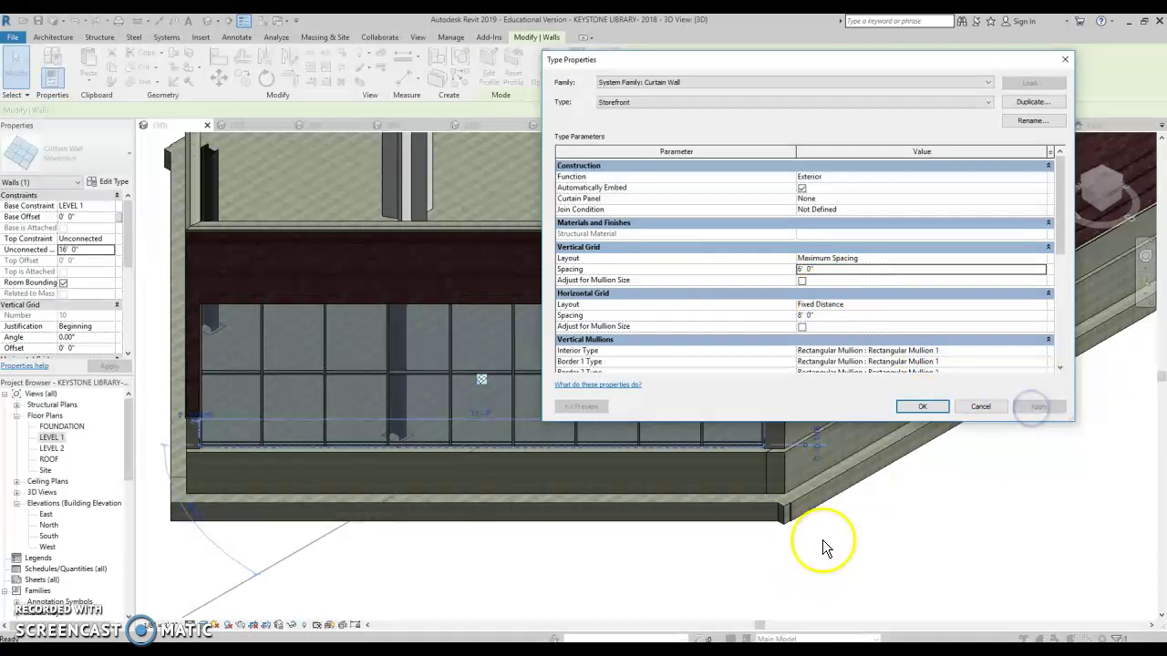
click(922, 407)
Step: Clear the wall selection and scroll the Project Browser down to Families
scroll(538, 533, up, 2)
click(605, 558)
scroll(605, 558, down, 2)
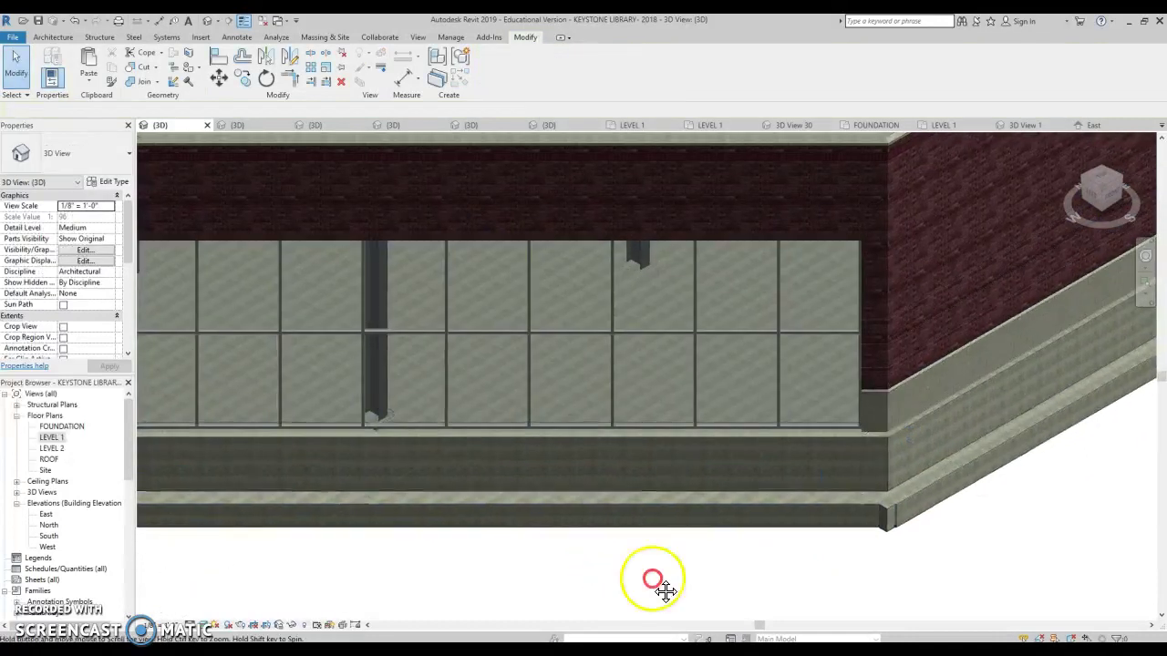
scroll(659, 586, up, 2)
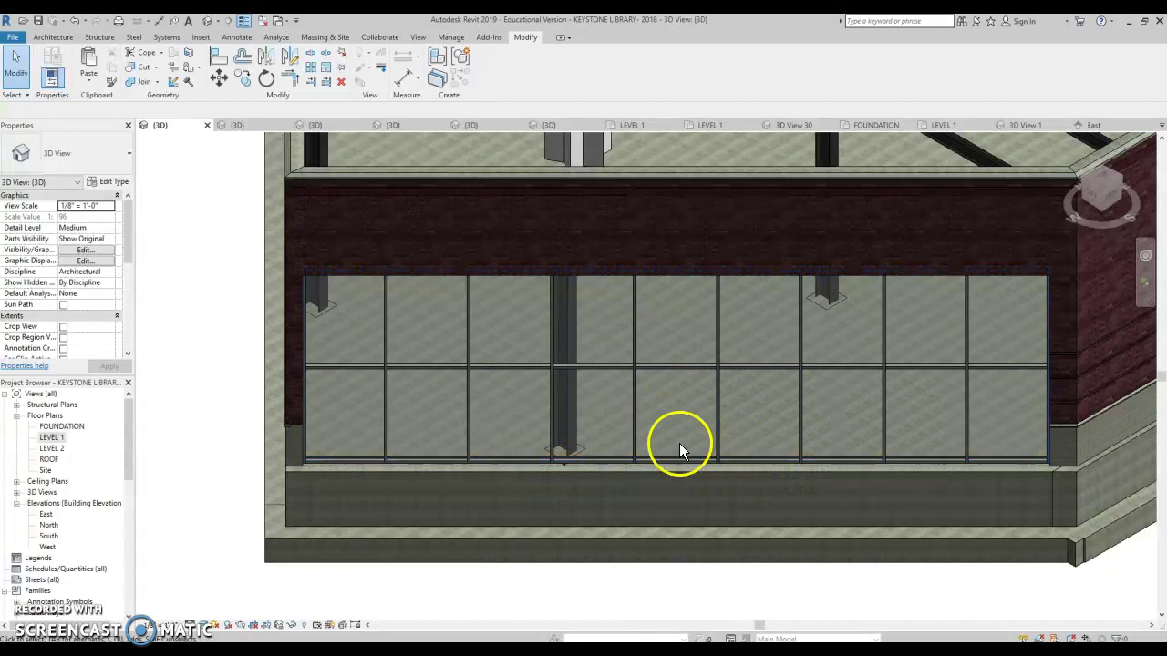
drag(125, 415, 129, 473)
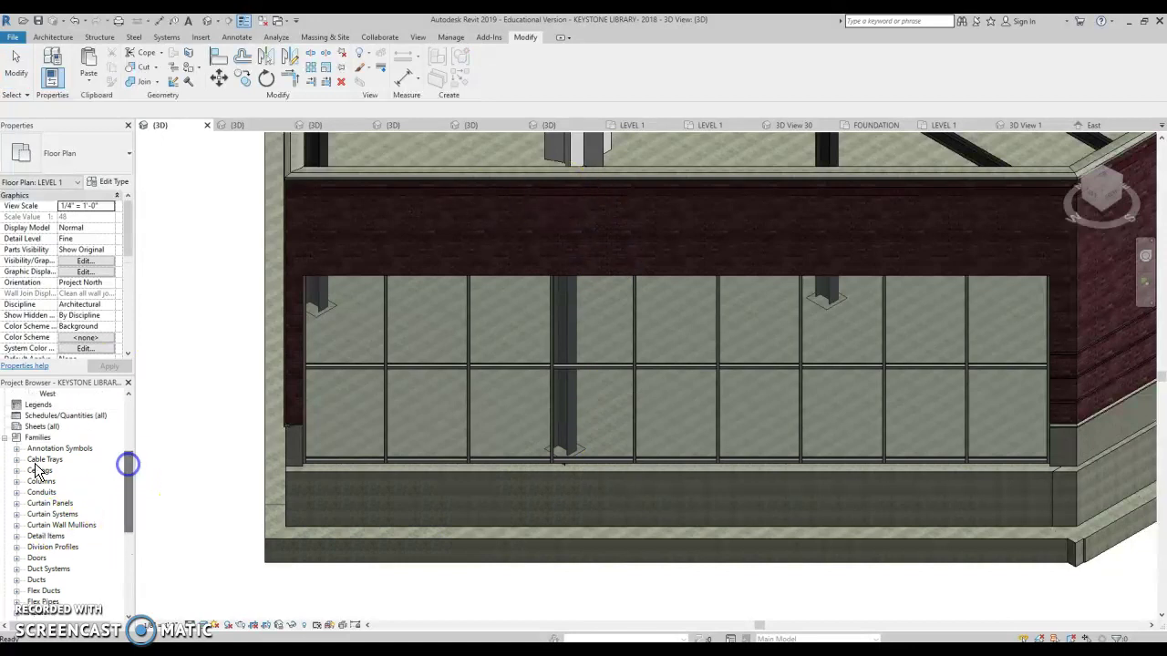
Step: Expand Families > Doors to list the Single-Flush types from 30" x 80" to 36" x 84"
click(5, 438)
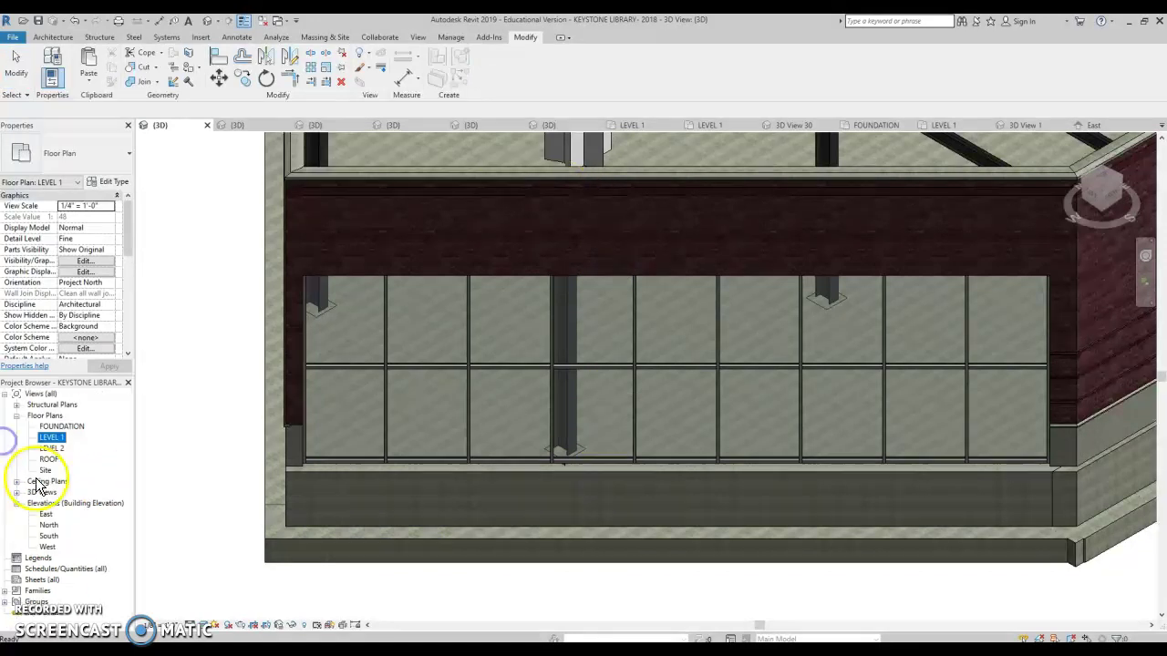
click(6, 592)
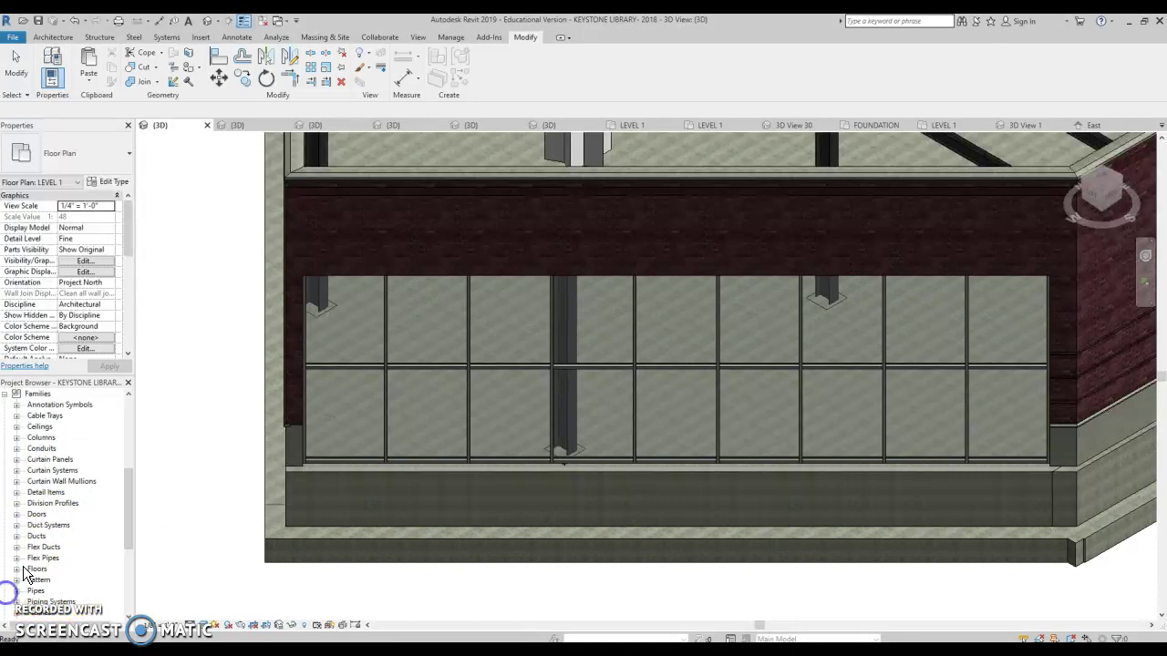
click(37, 515)
click(16, 514)
scroll(64, 547, down, 1)
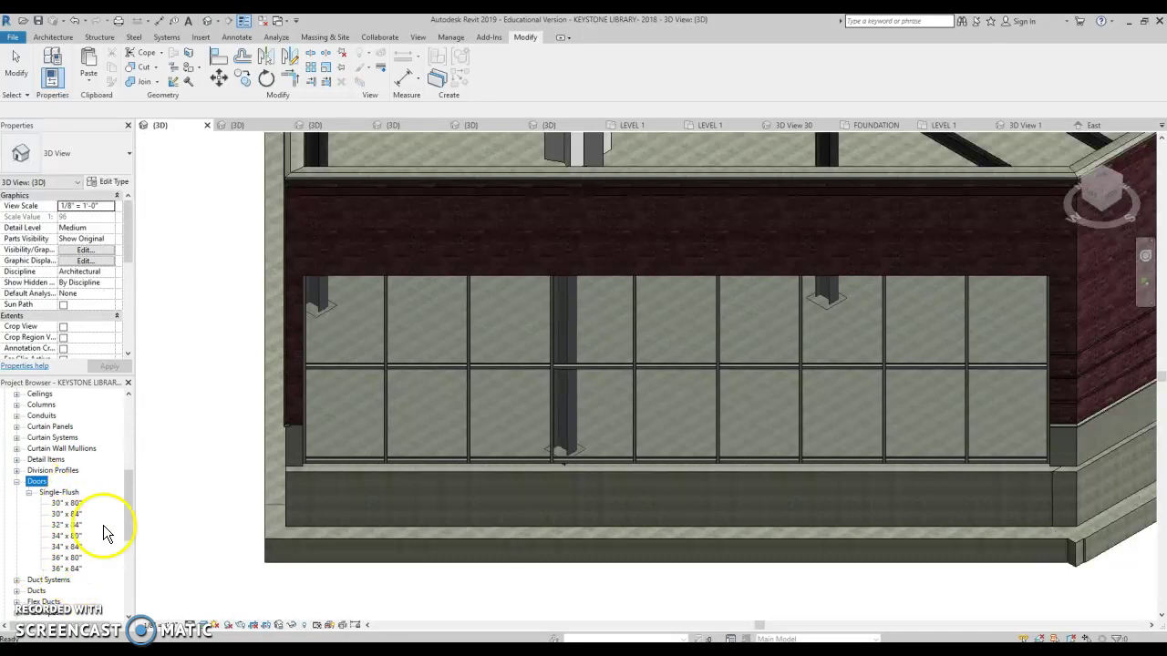
click(53, 37)
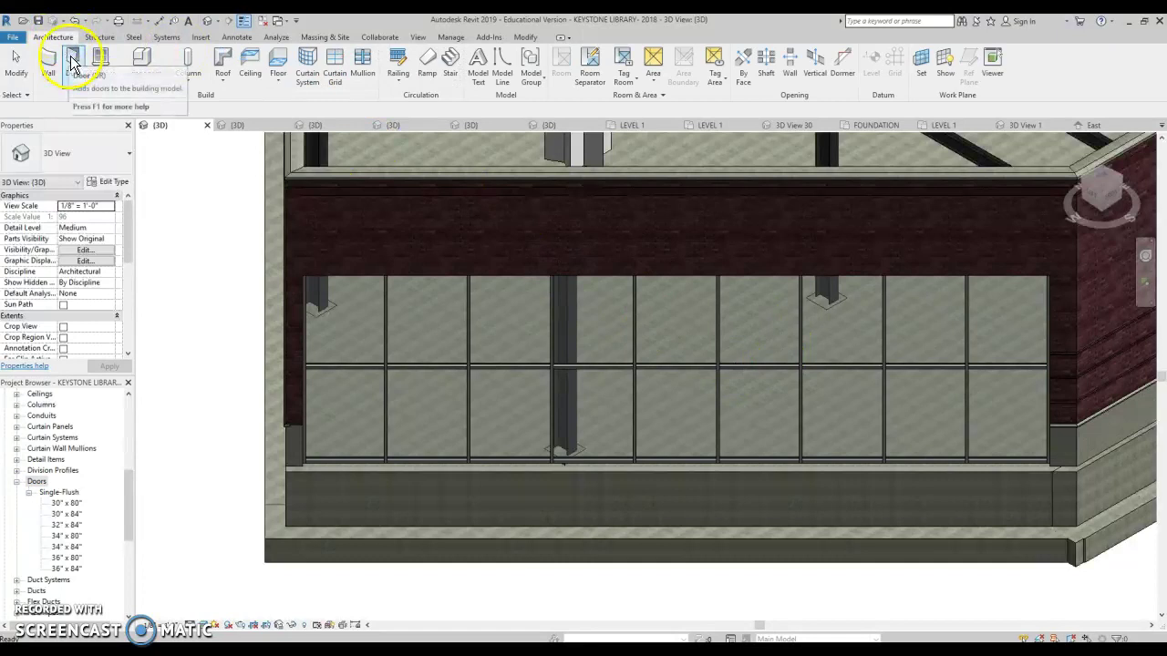
click(36, 481)
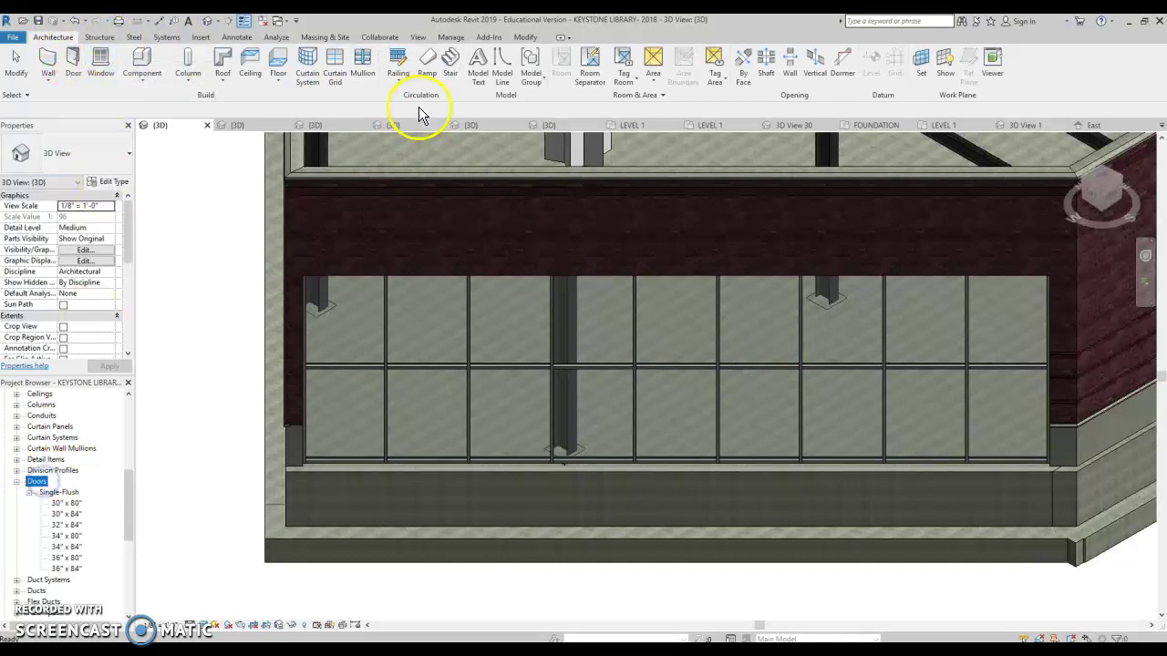
Step: Load the Door-Curtain-Wall Double-Glass, Double-Storefront and Single-Glass families from the Doors folder
click(204, 36)
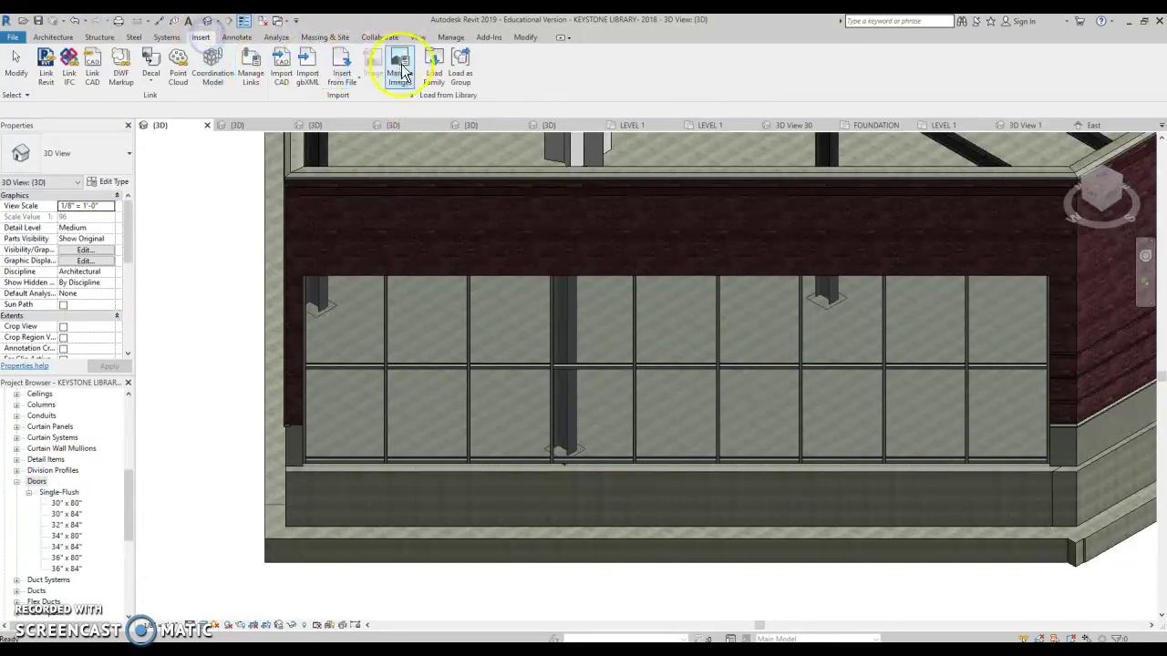
click(430, 61)
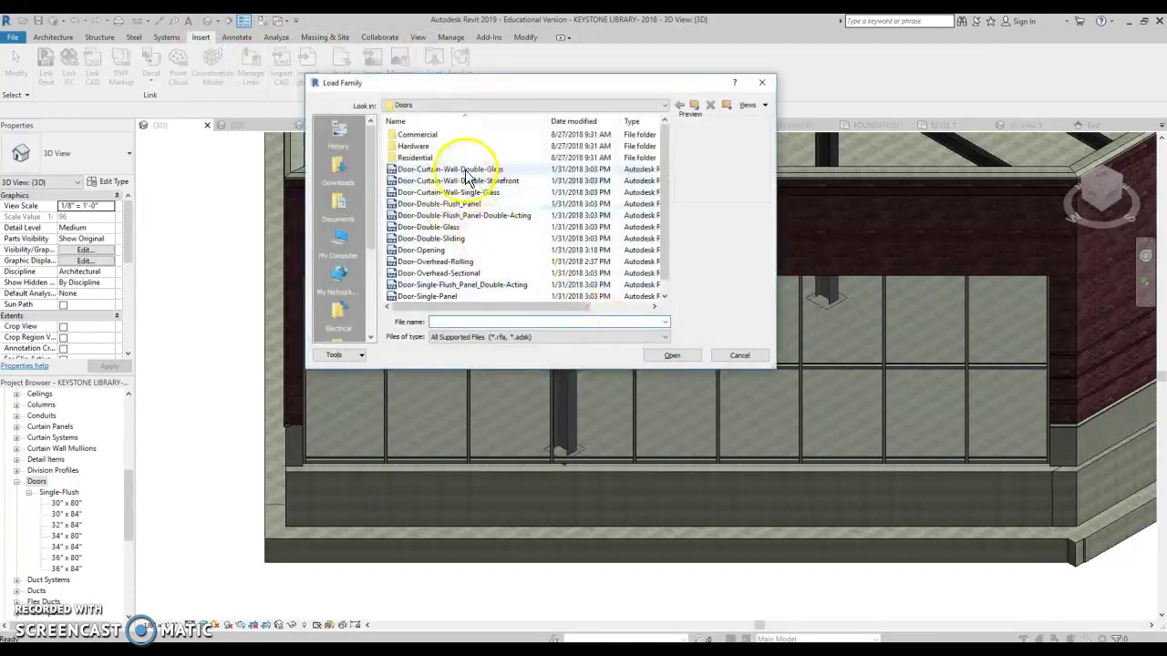
click(459, 180)
click(463, 193)
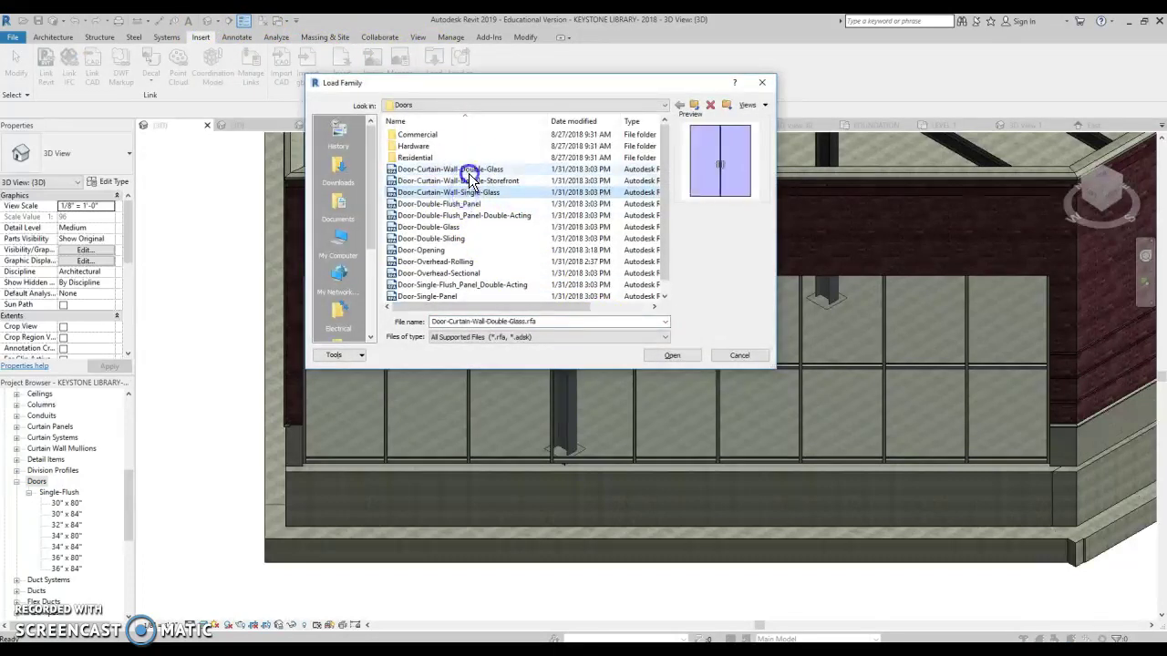
click(468, 173)
shift+click(469, 193)
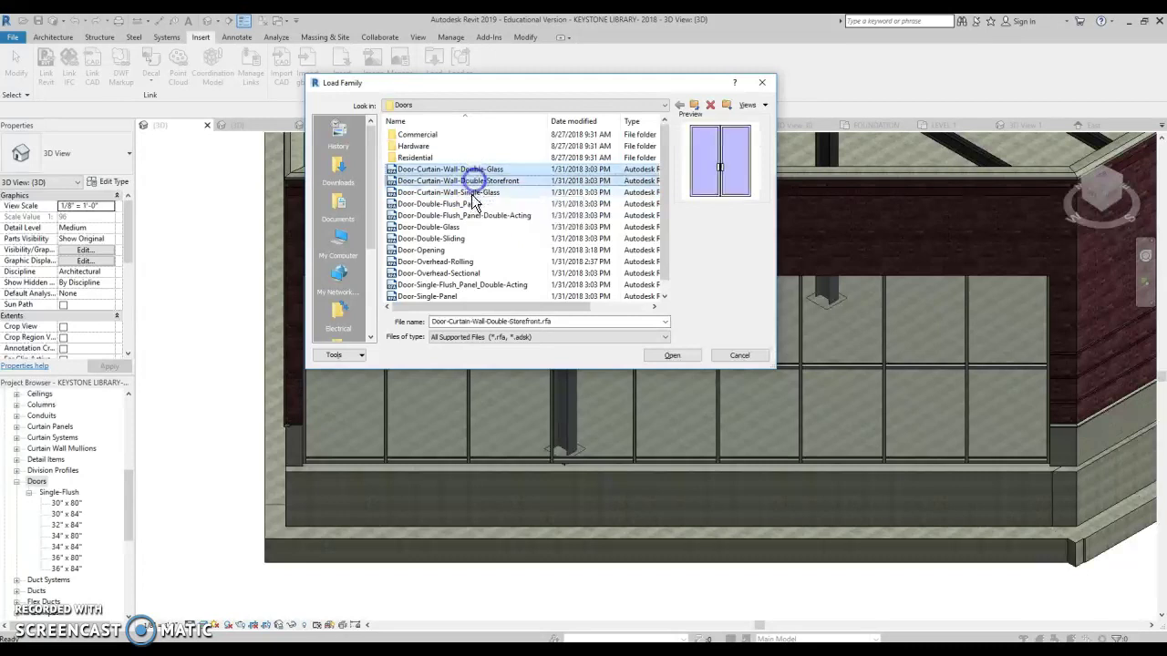
click(666, 355)
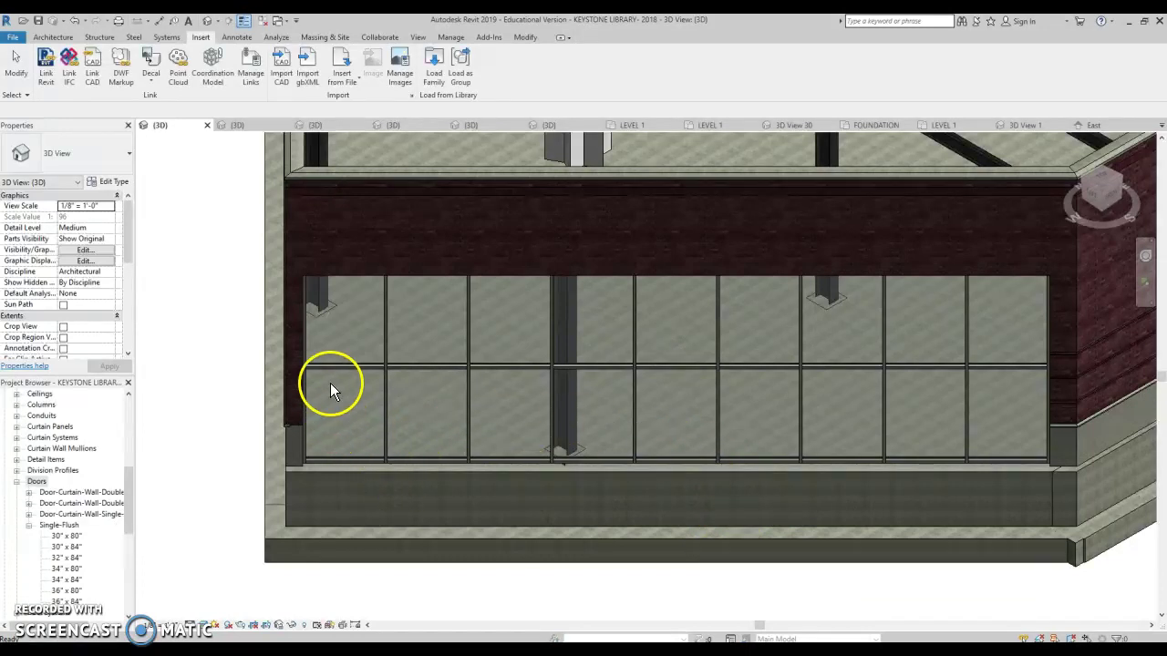
Step: Zoom in on the storefront and select its lower-left glazed panel
middle_drag(342, 463, 500, 507)
scroll(529, 469, up, 4)
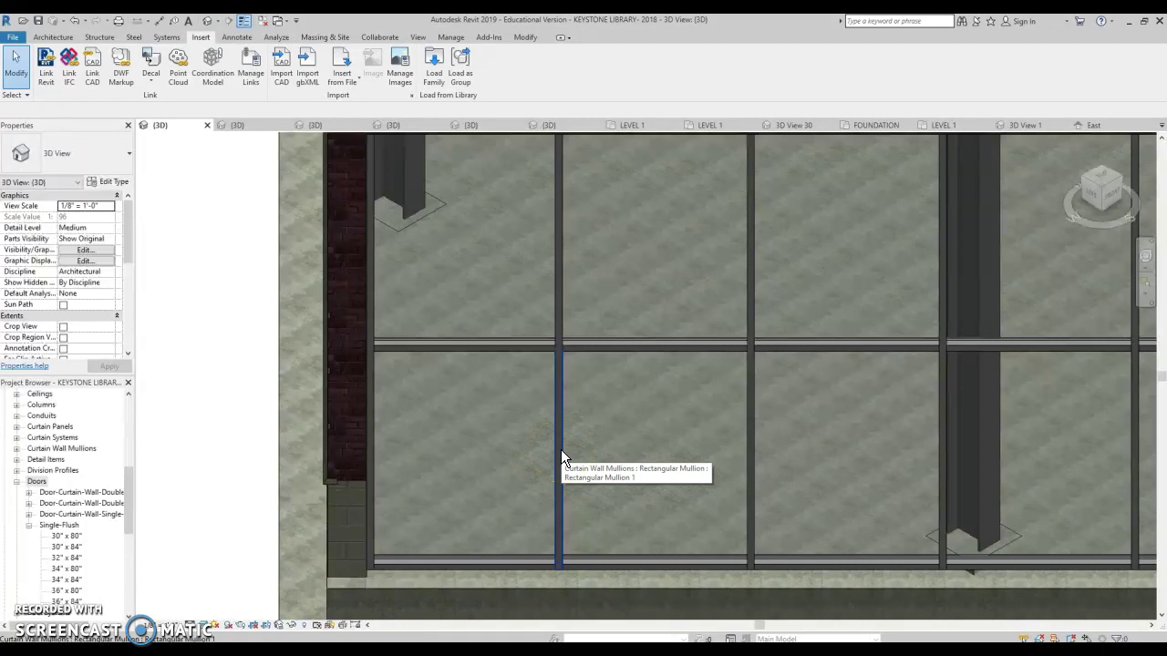
key(Tab)
key(Tab)
key(Tab)
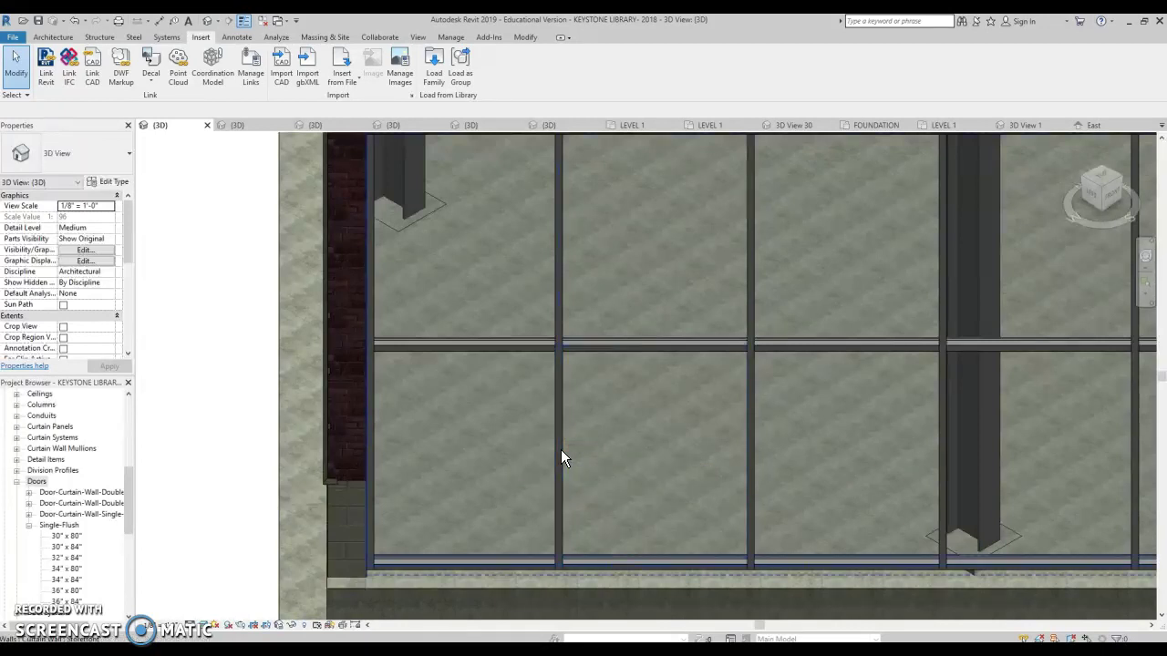
key(Tab)
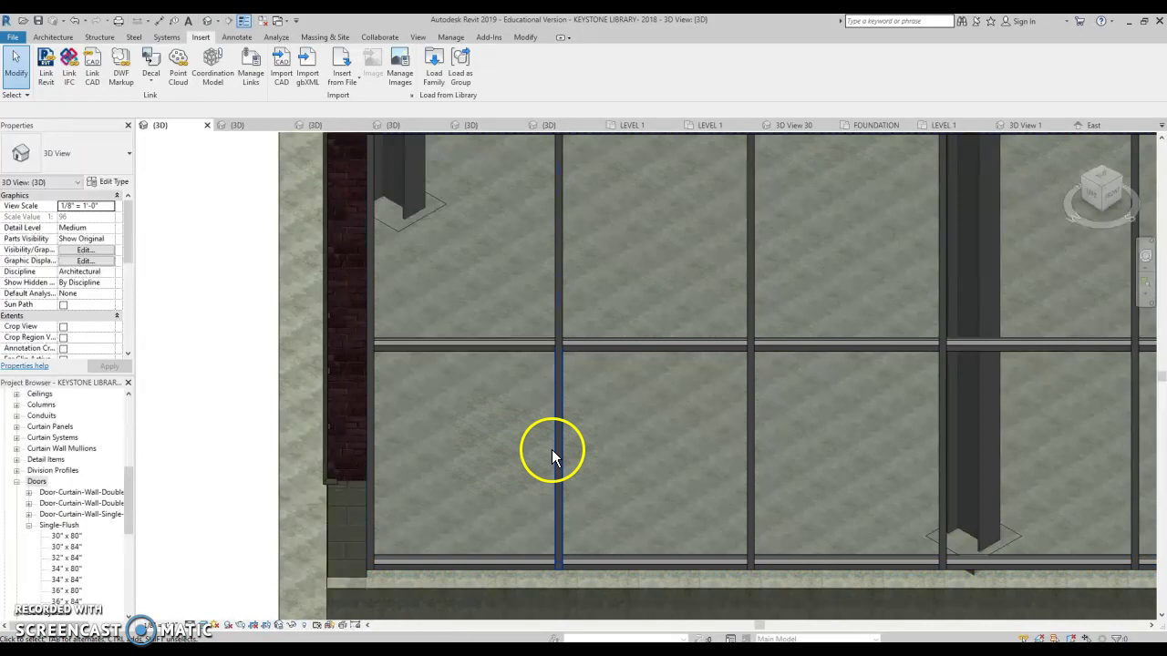
click(555, 450)
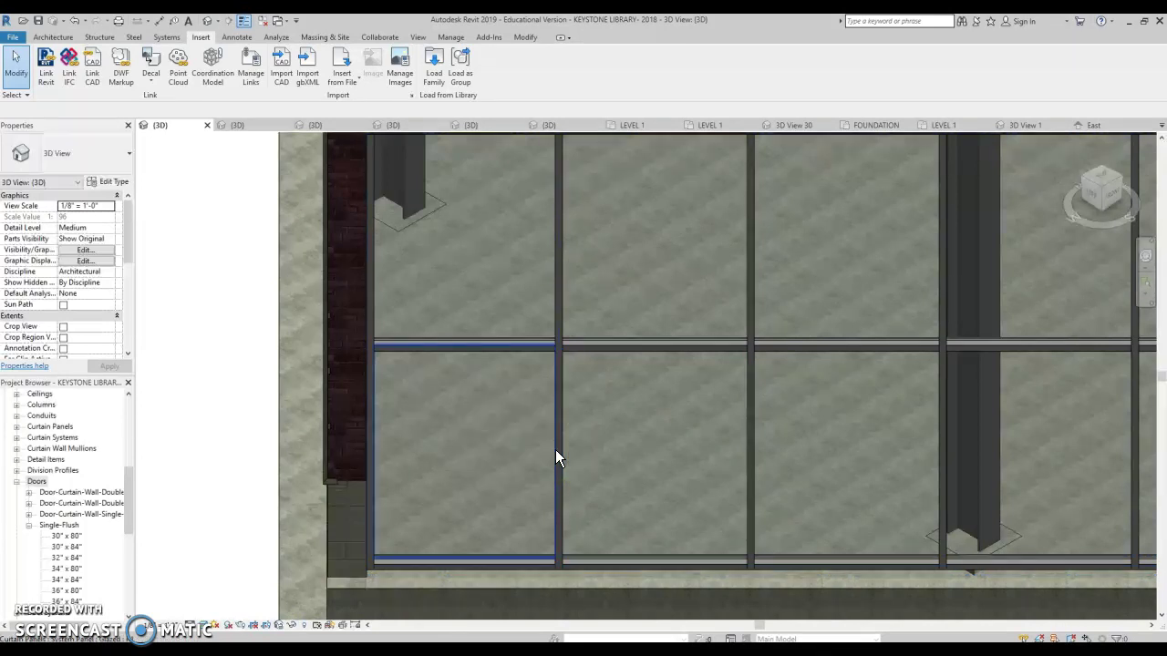
click(555, 449)
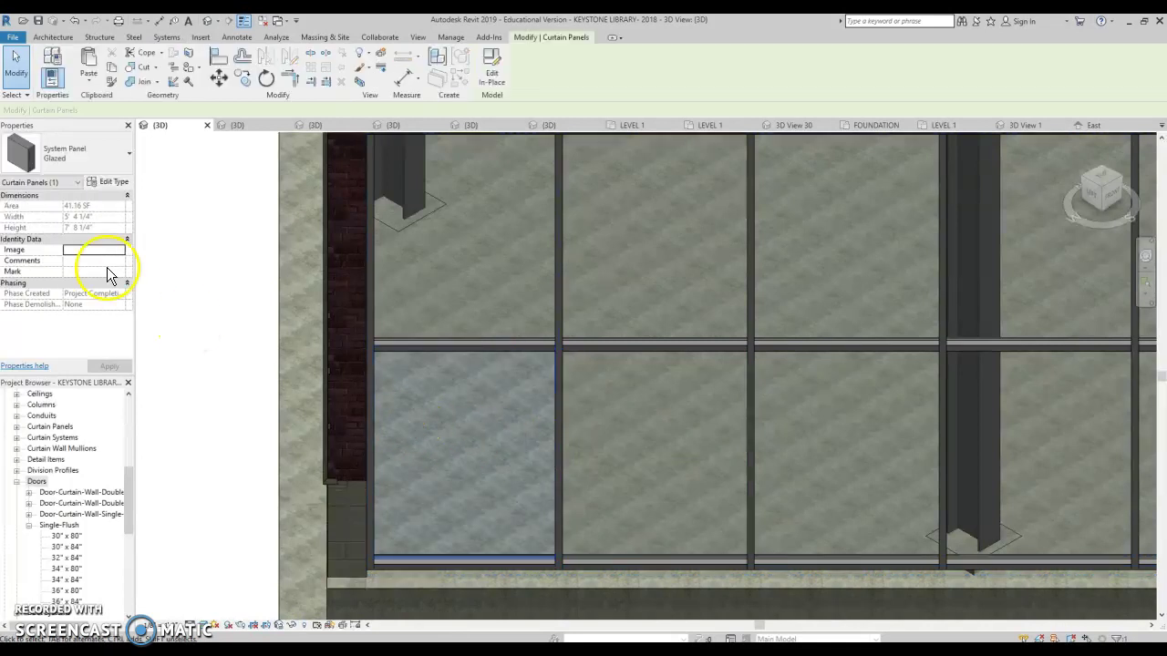
Step: Change the panel's type to Door-Curtain-Wall-Double-Storefront
click(101, 153)
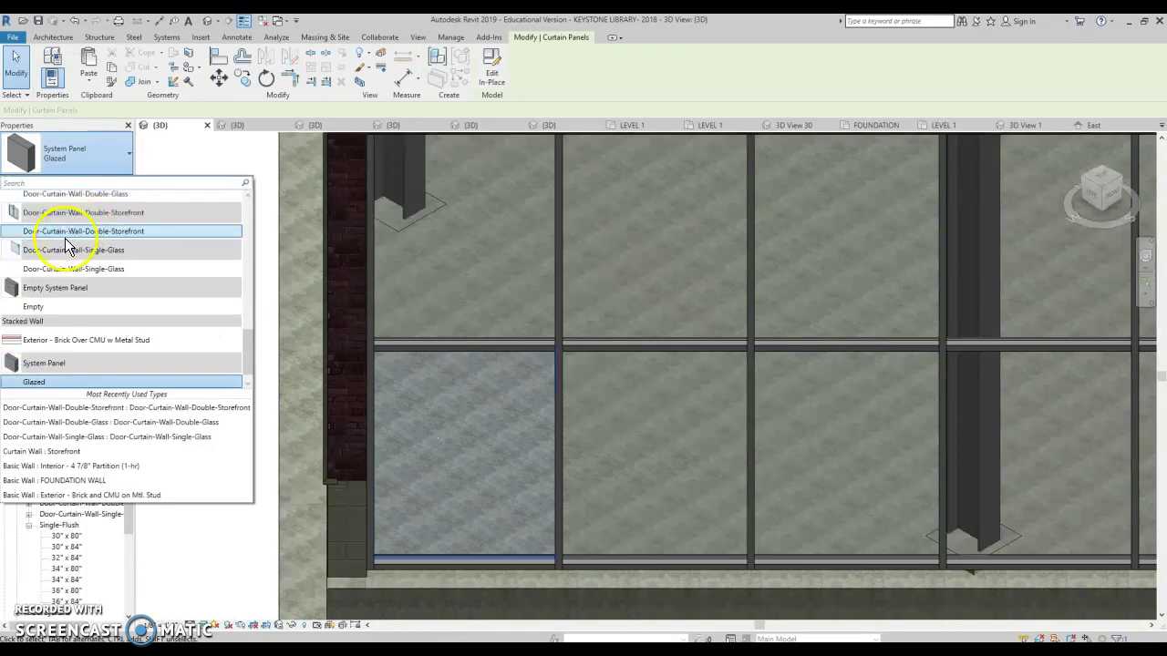
scroll(82, 292, up, 1)
click(82, 289)
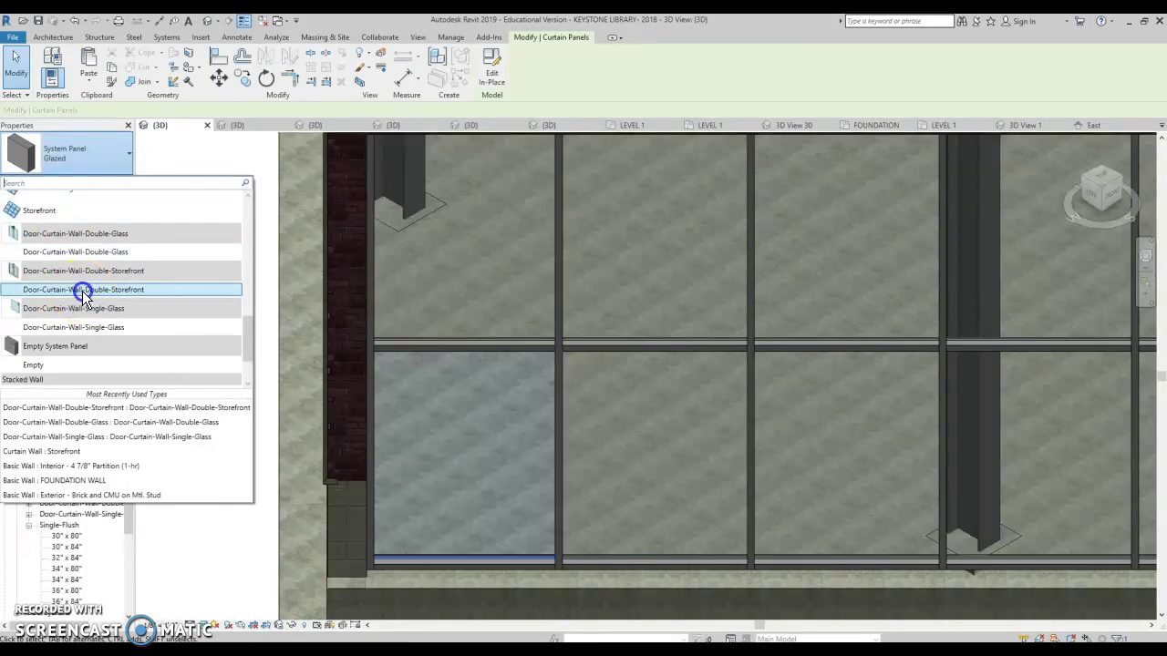
click(499, 576)
scroll(479, 583, up, 4)
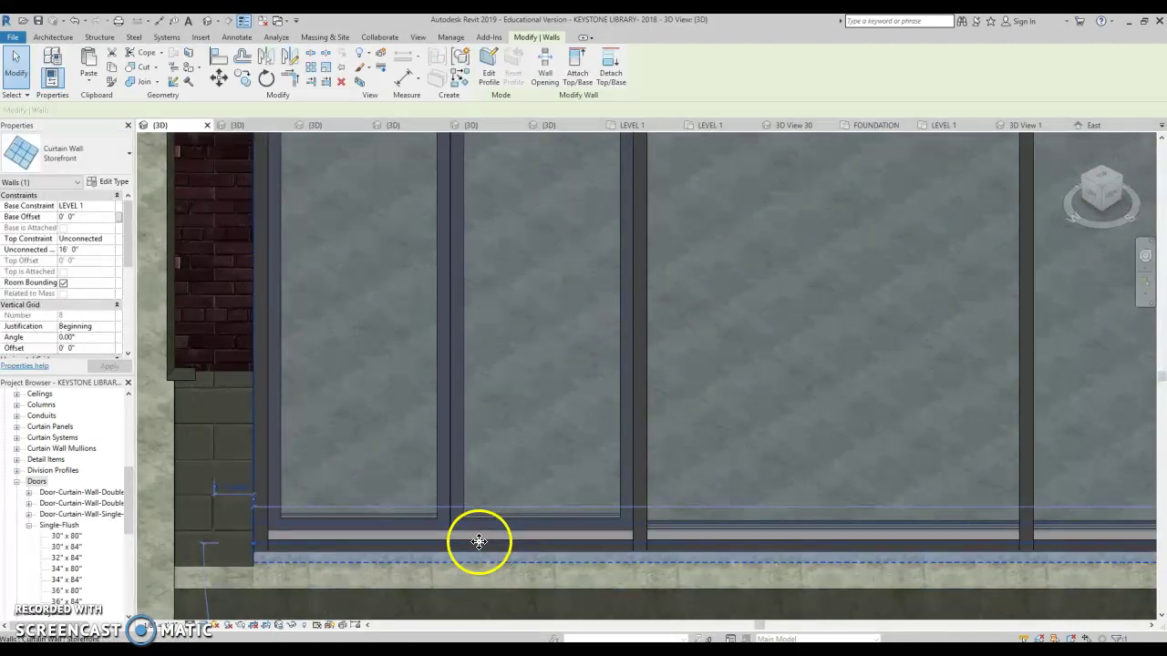
click(418, 539)
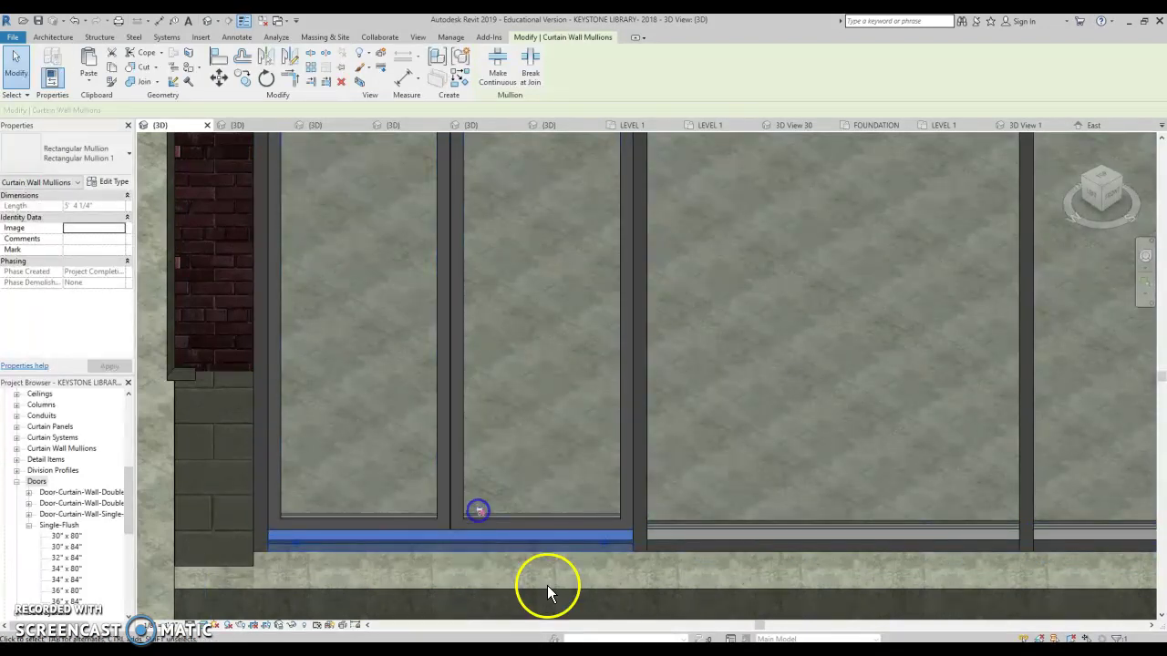
key(Escape)
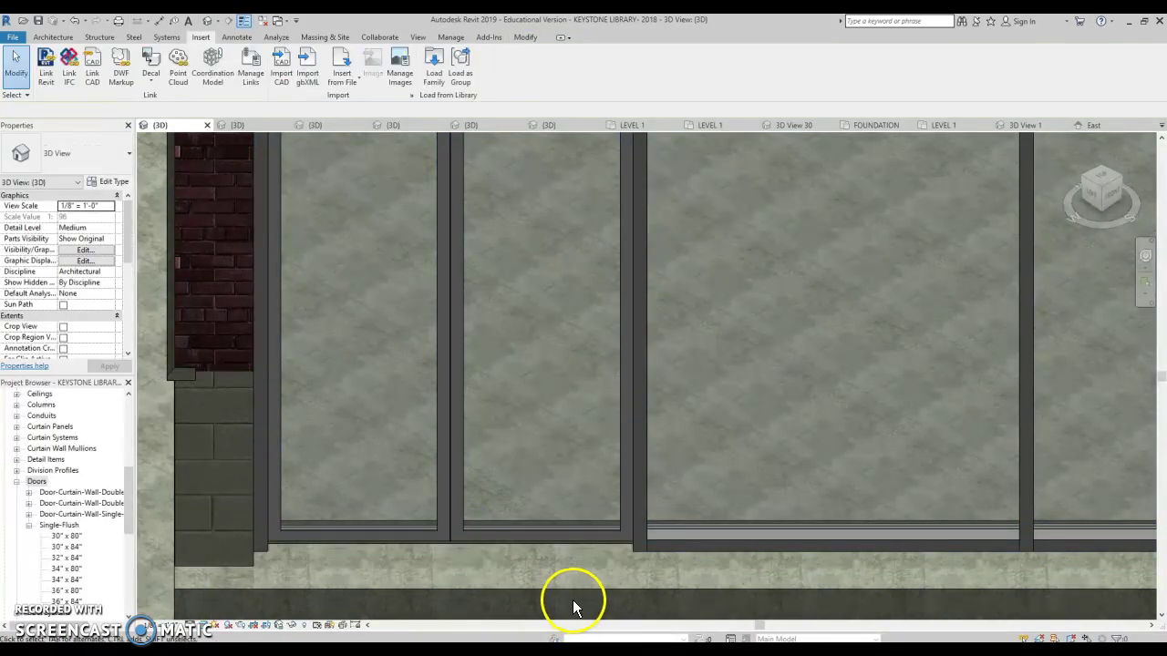
scroll(567, 580, down, 4)
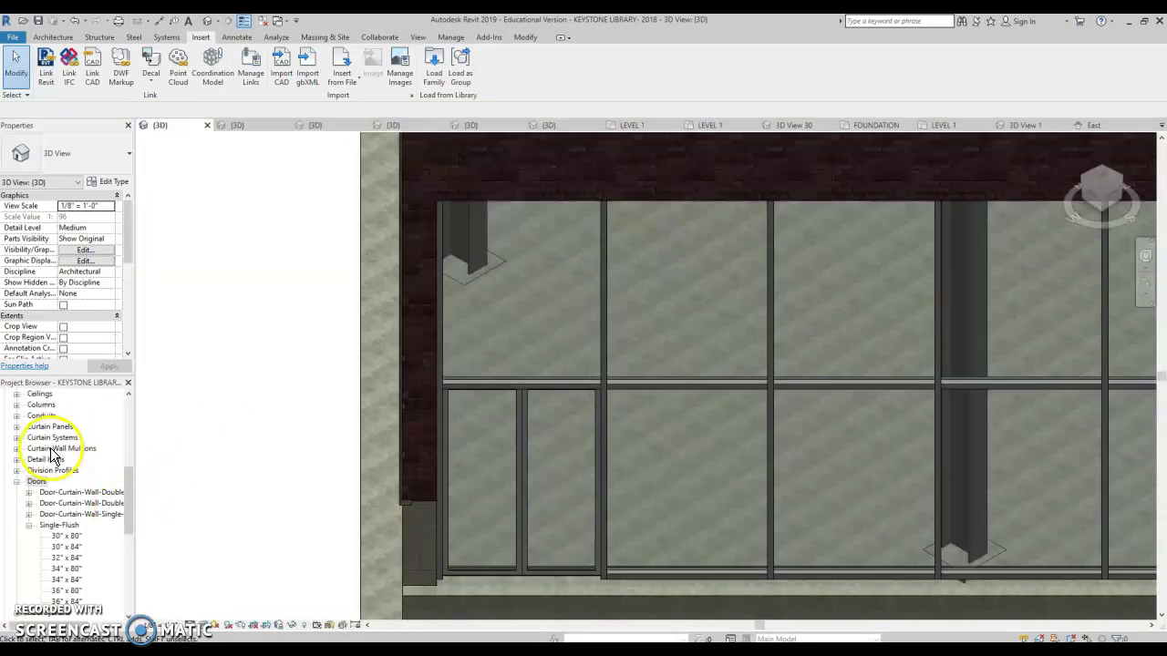
Step: Open the LEVEL 1 plan and inspect the Double-Storefront door swing in the angled wall
drag(127, 490, 130, 404)
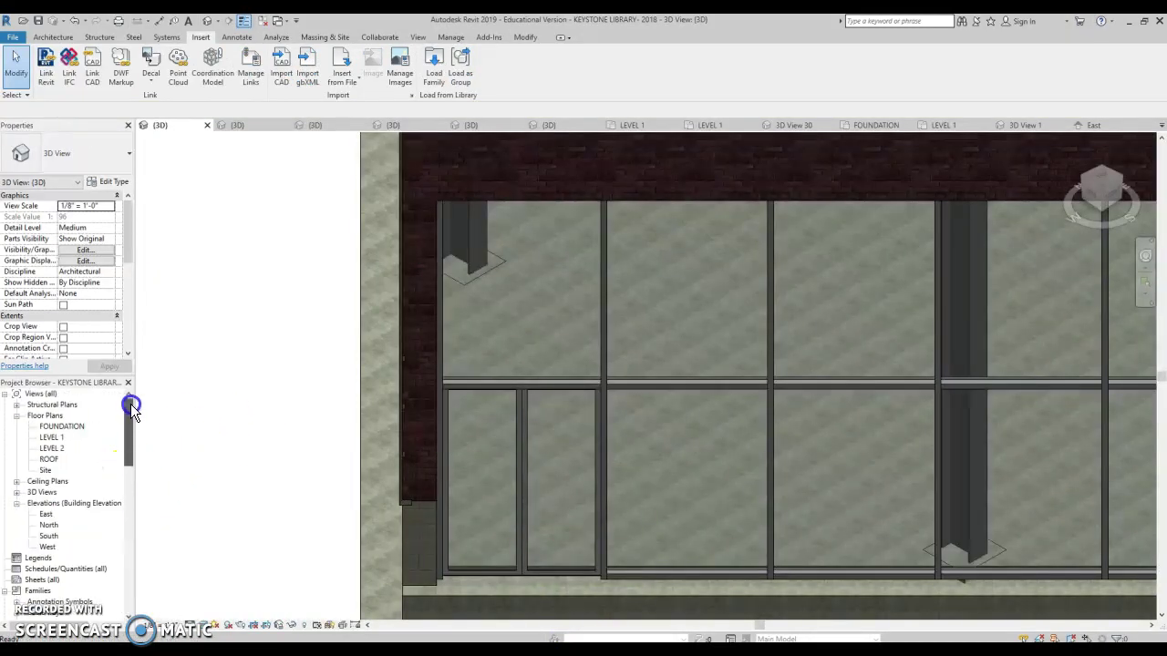
double_click(51, 437)
scroll(281, 391, down, 2)
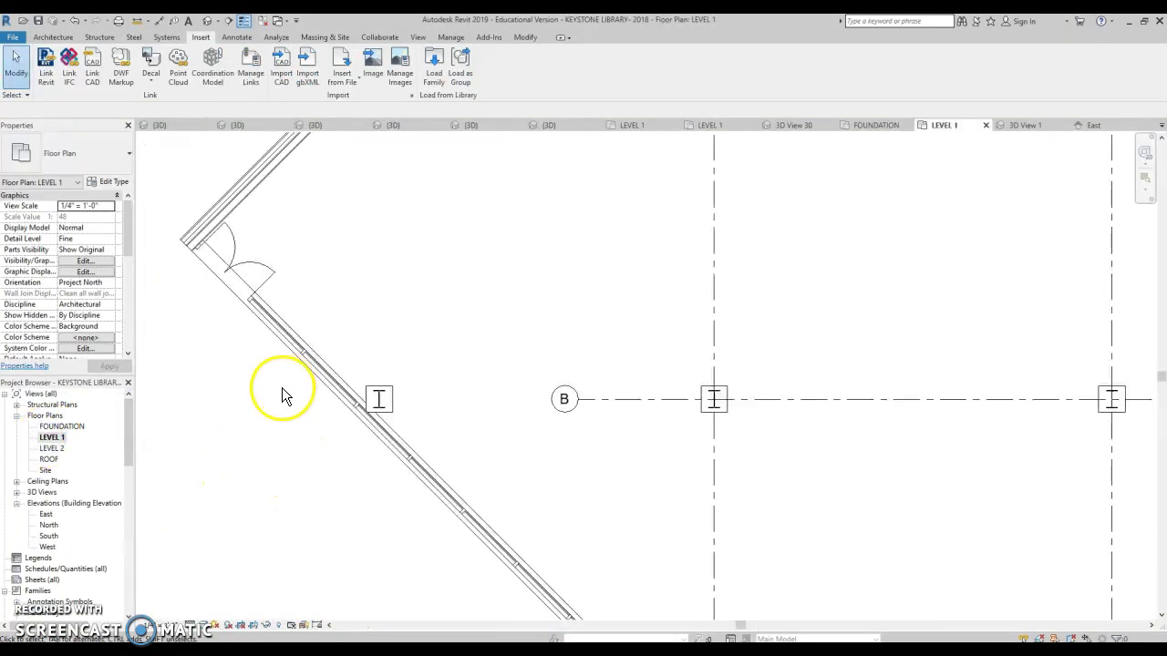
click(258, 262)
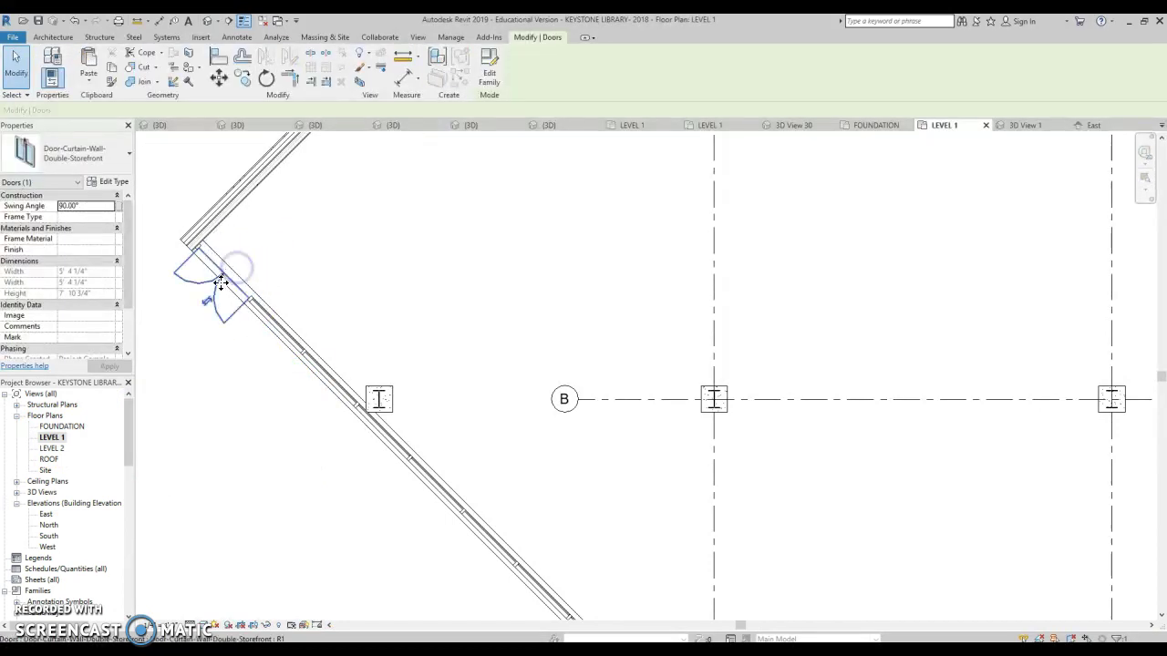
click(195, 411)
scroll(195, 410, down, 2)
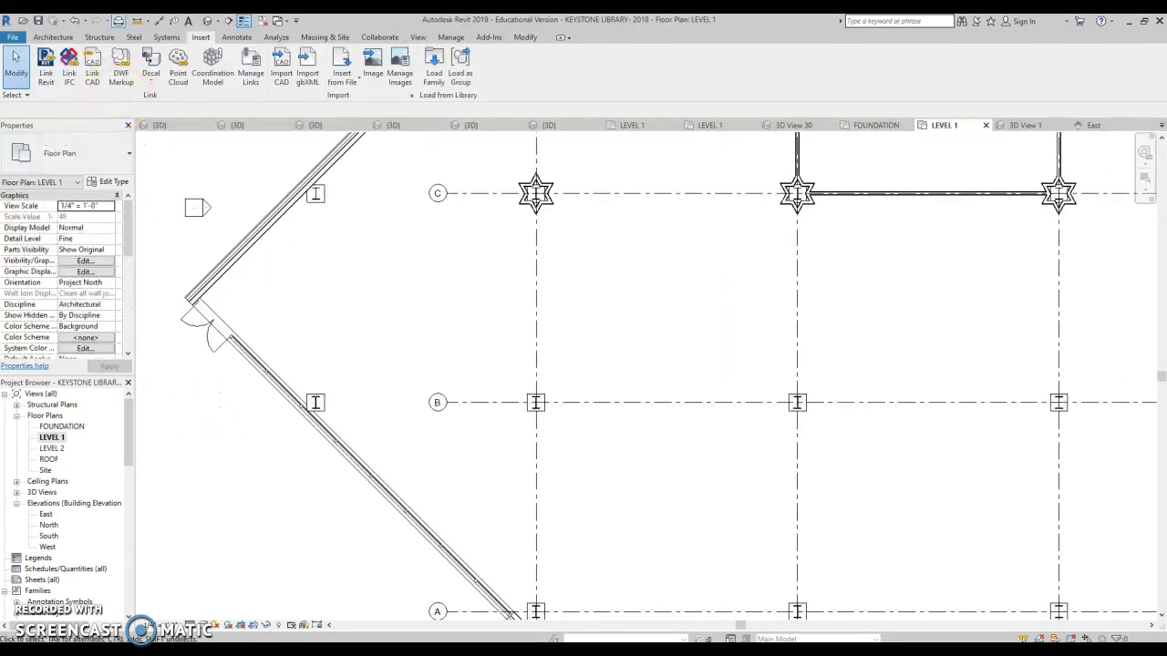
Step: In the default 3D view, add a horizontal curtain grid line across the whole storefront
click(208, 22)
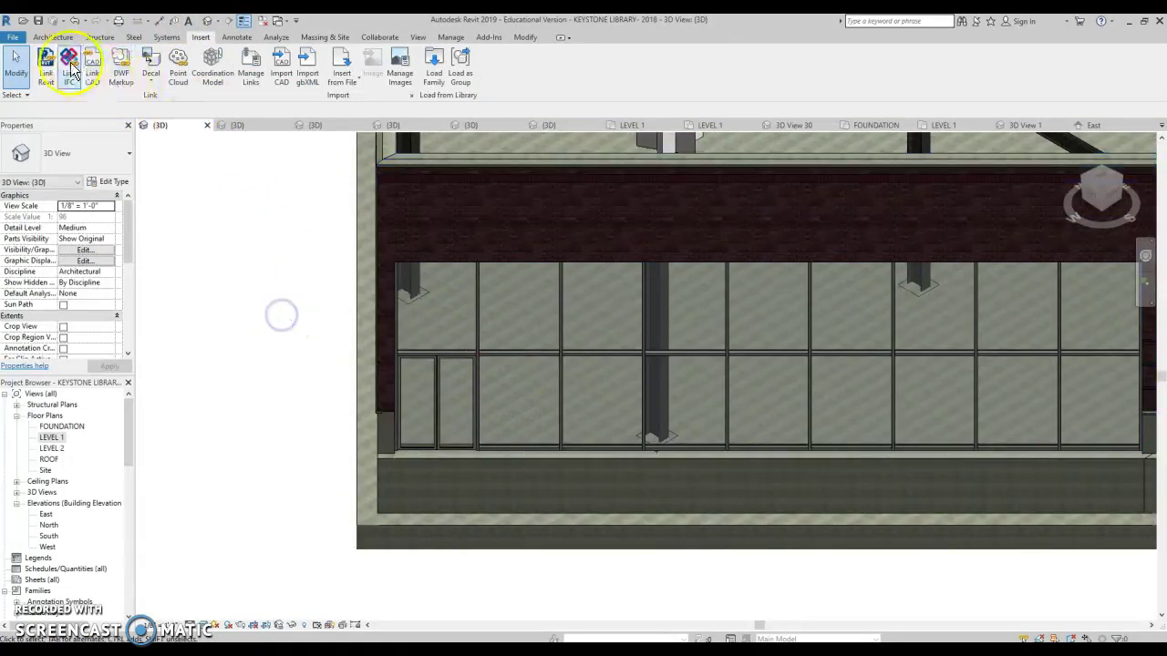
click(52, 36)
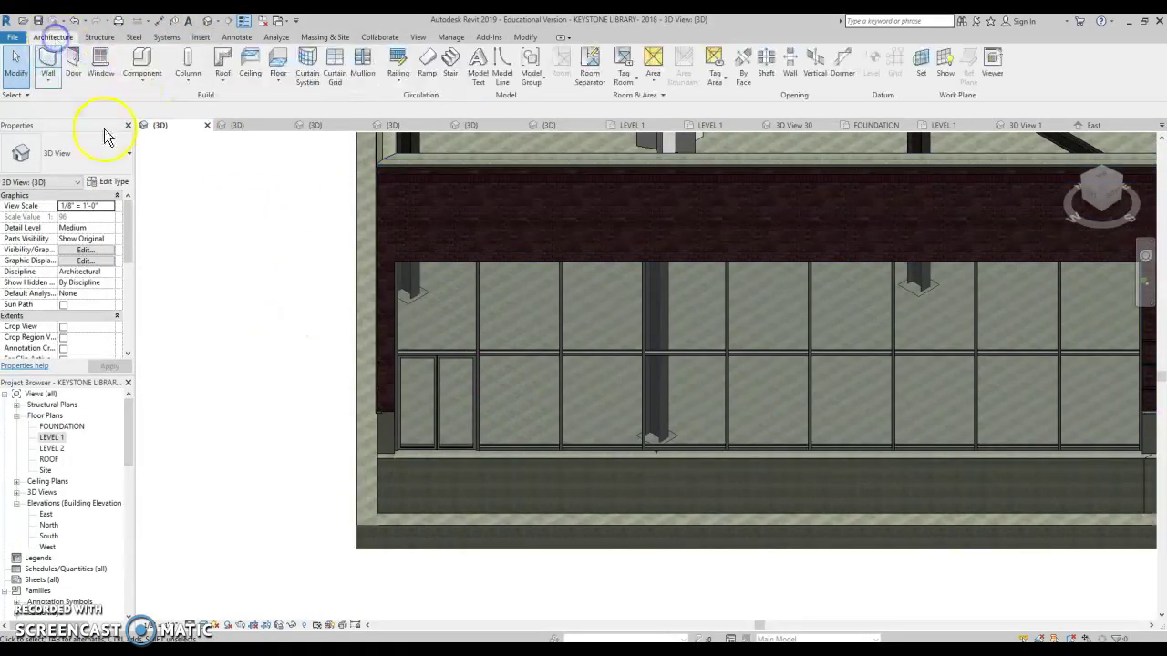
click(336, 67)
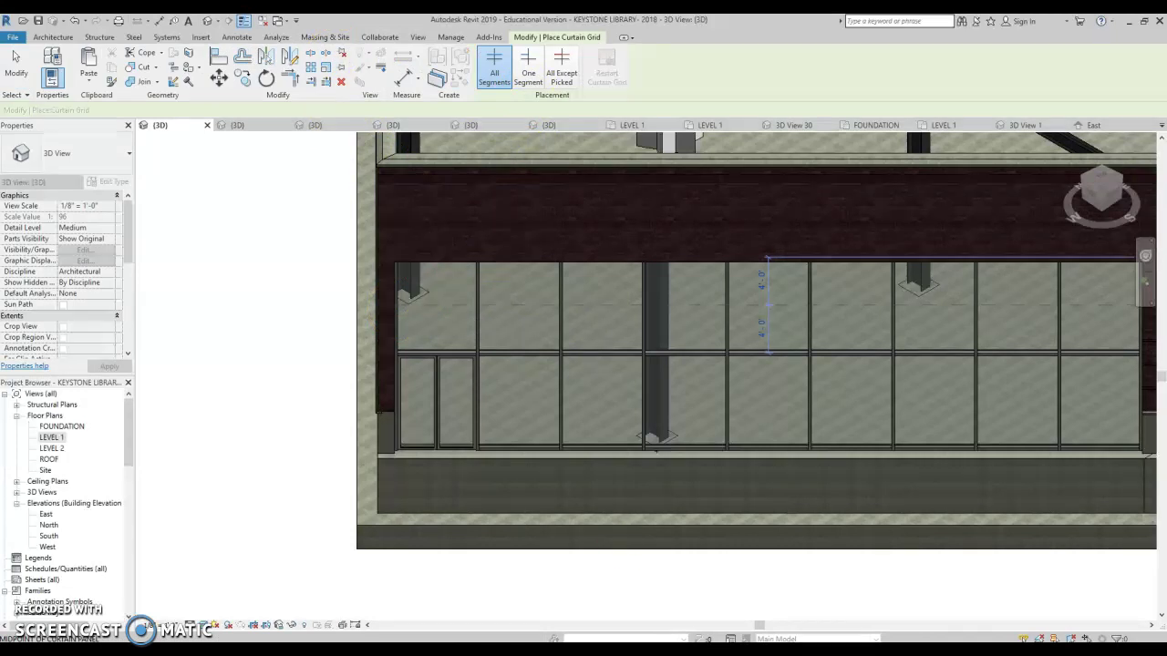
click(399, 307)
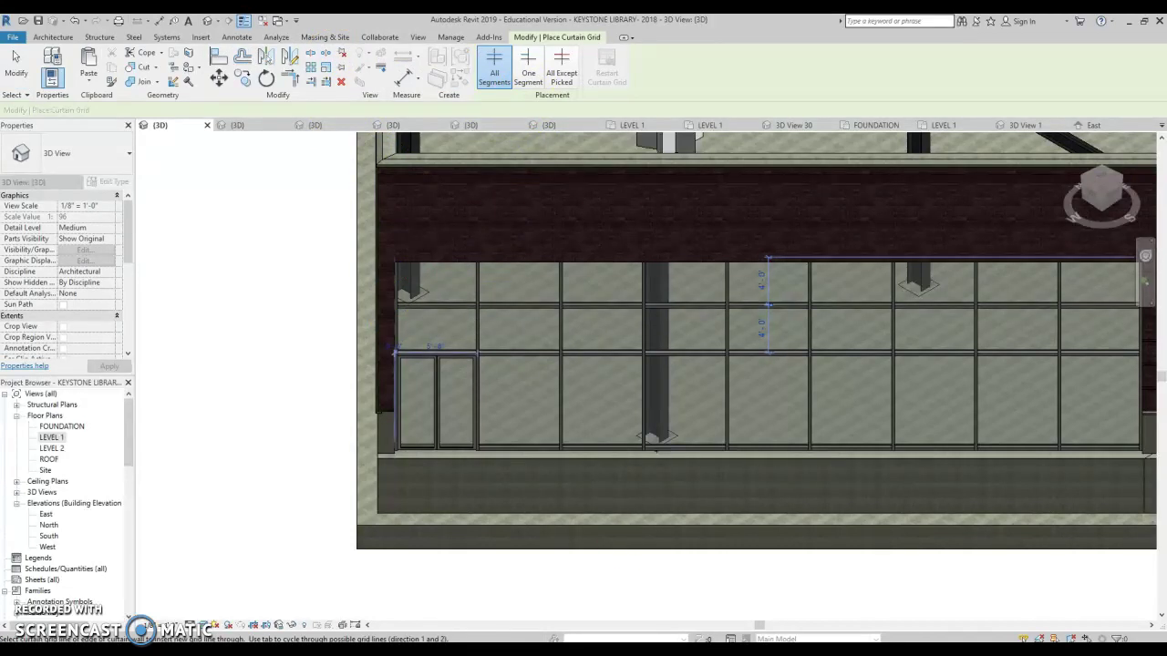
click(525, 75)
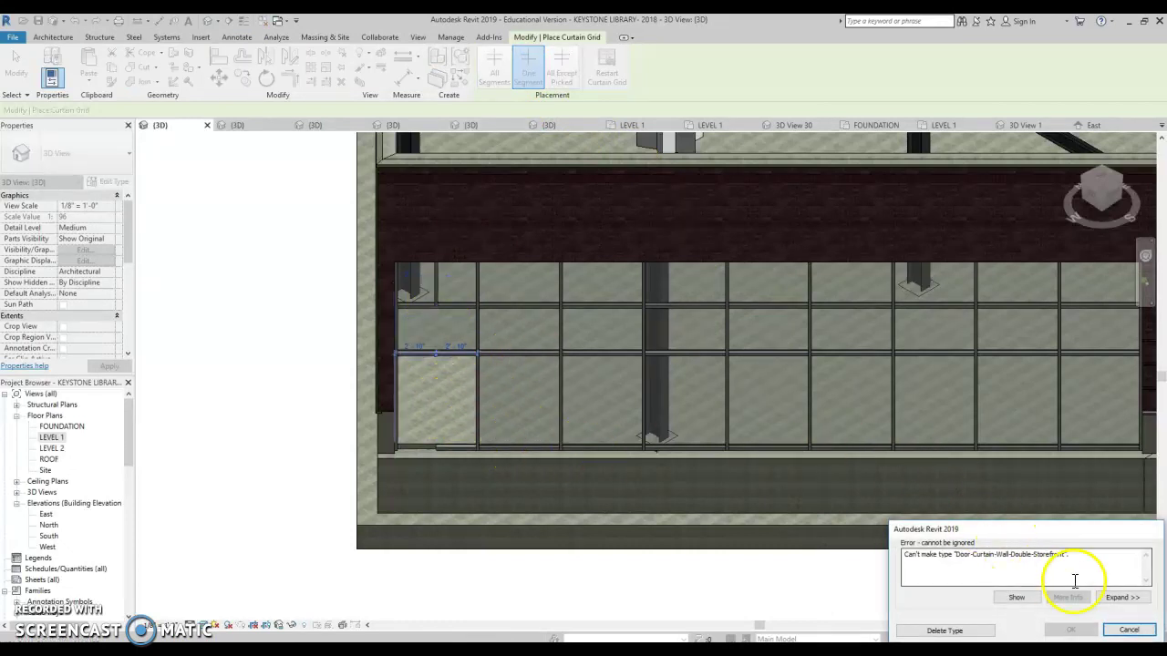
click(1128, 630)
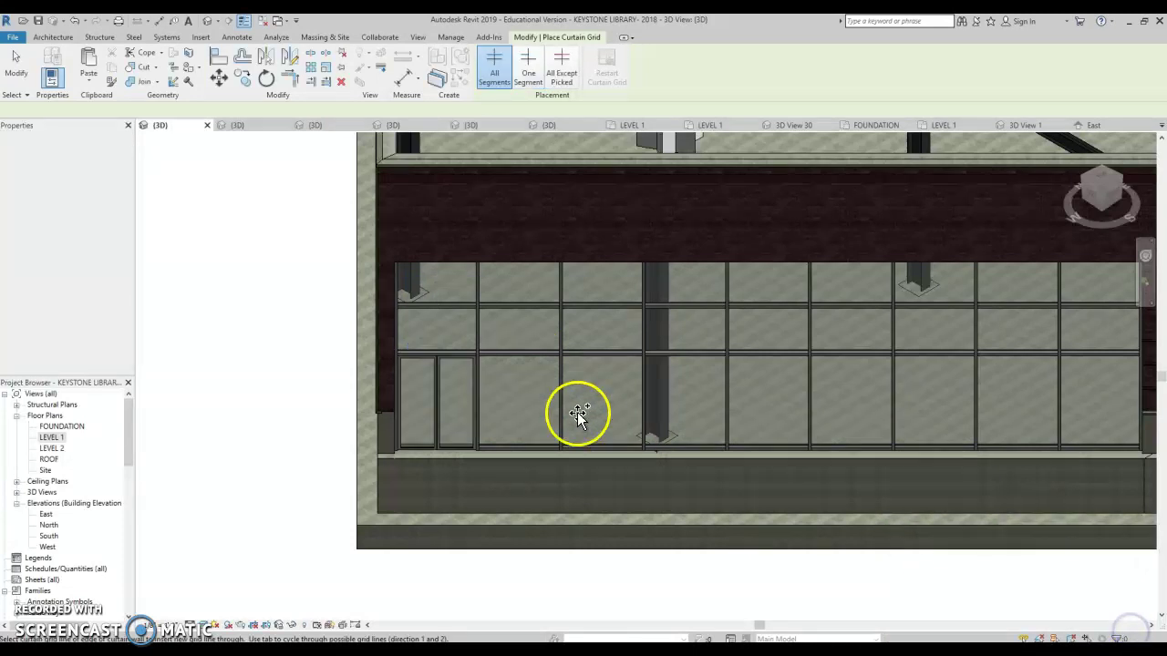
Step: Add One Segment grid lines, two vertical and one horizontal, inside individual storefront panels
click(527, 64)
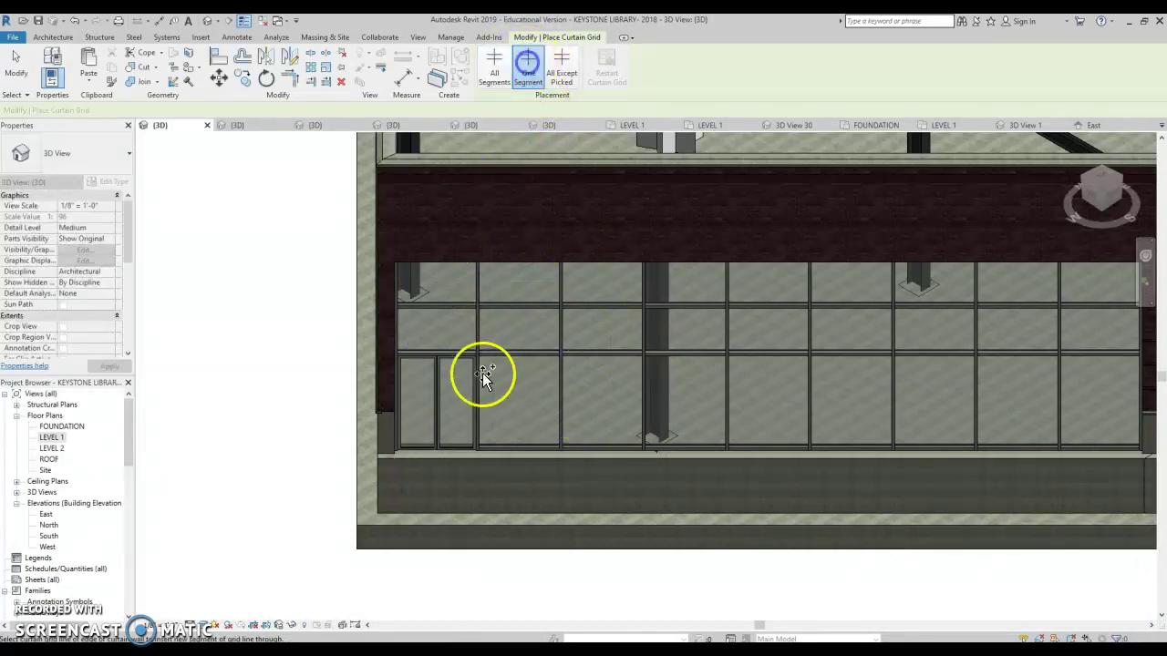
click(566, 393)
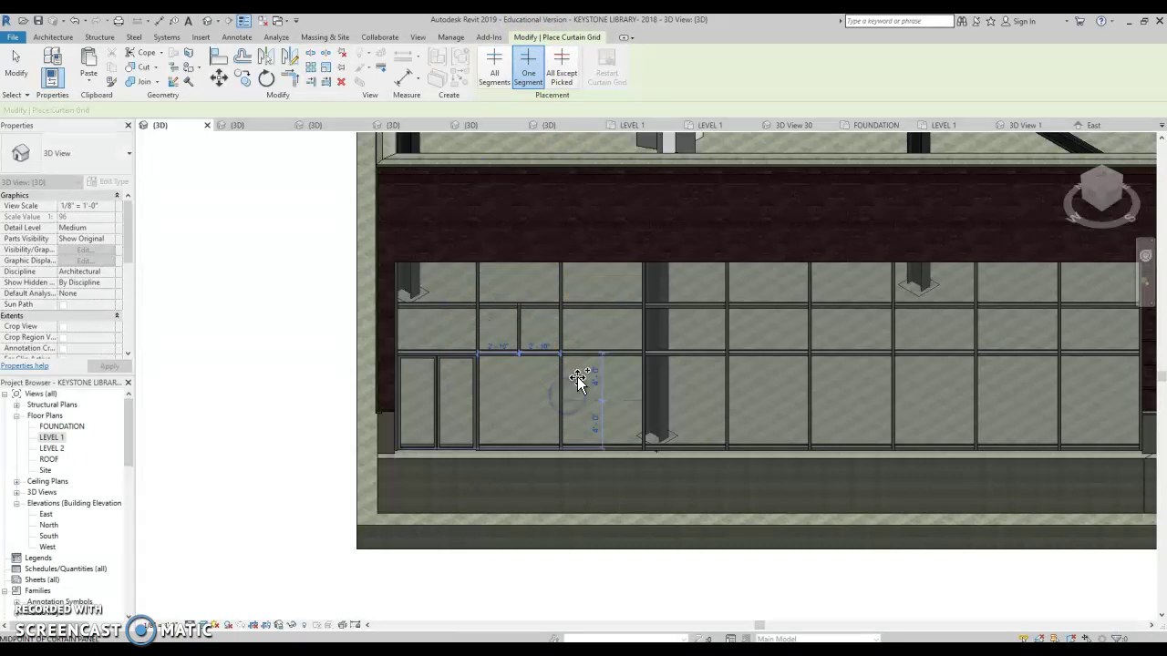
click(604, 303)
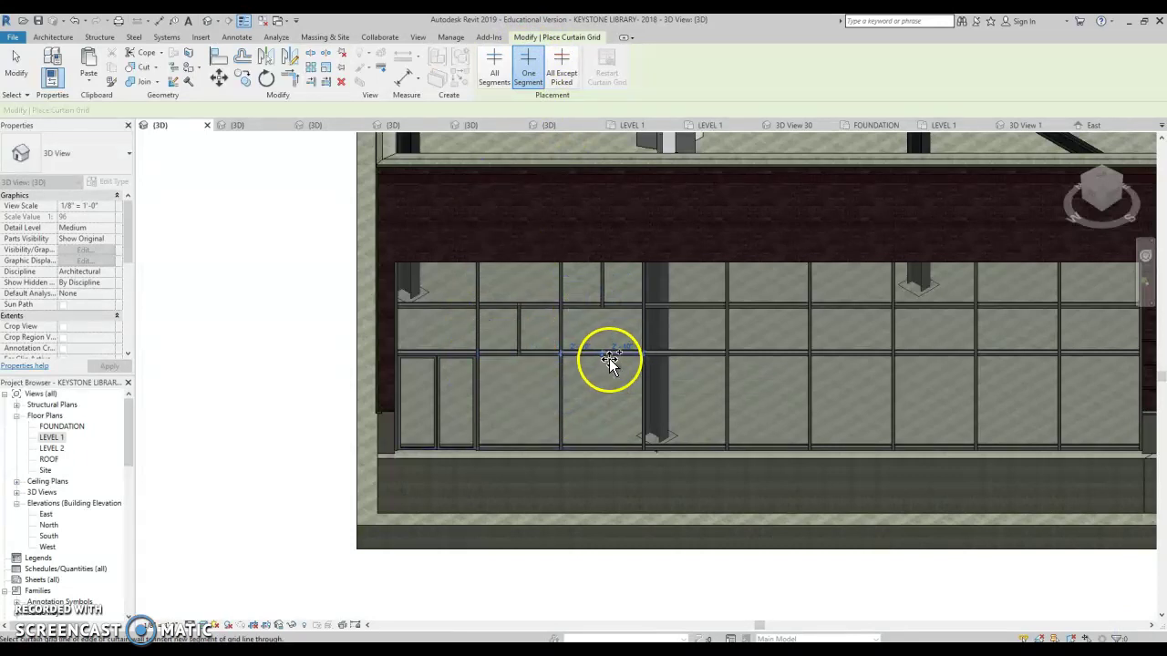
click(609, 358)
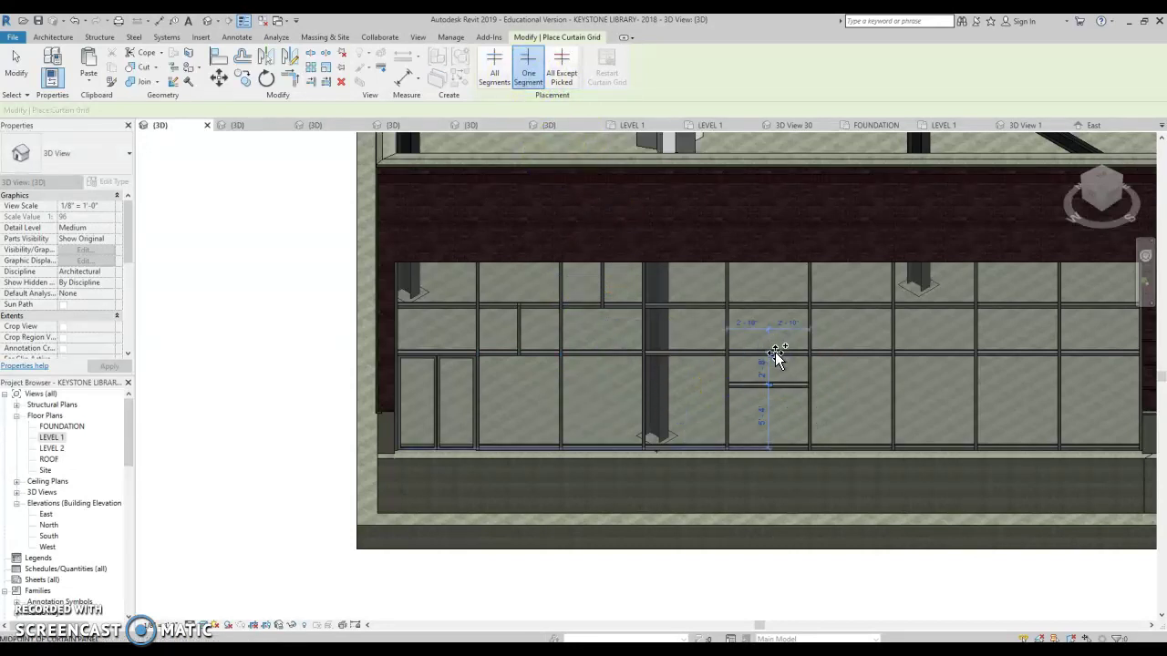
shift+middle_drag(729, 534, 719, 395)
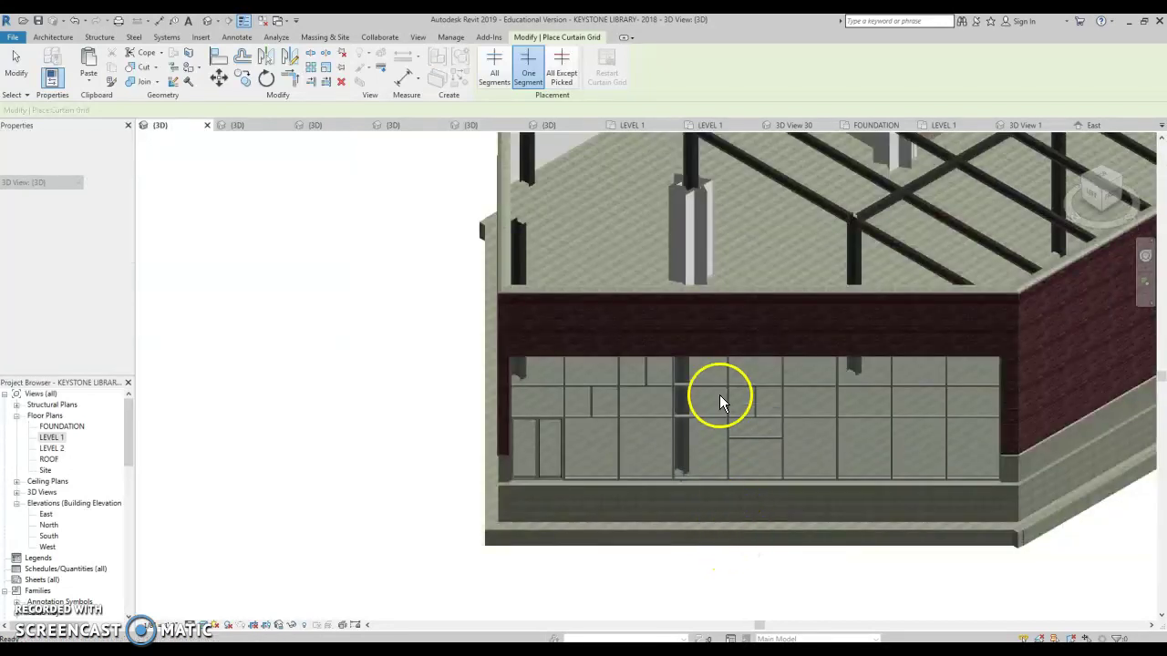
Step: Edit the storefront's profile and sketch a diagonal line from top-left to bottom-right corner
key(Escape)
click(719, 387)
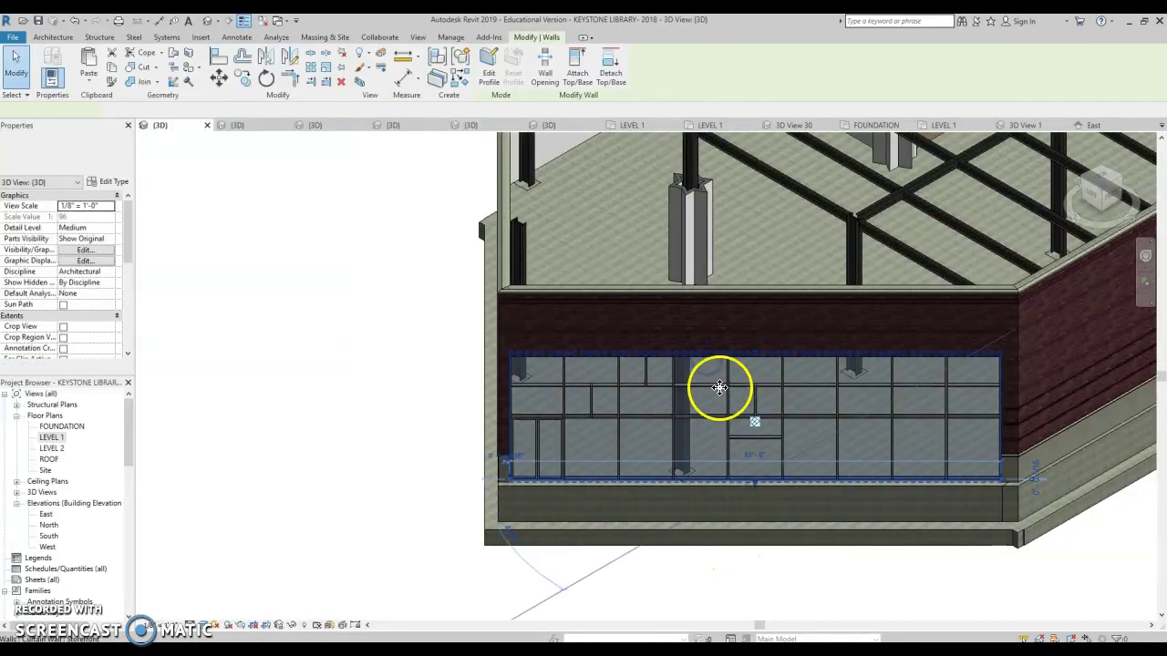
click(489, 69)
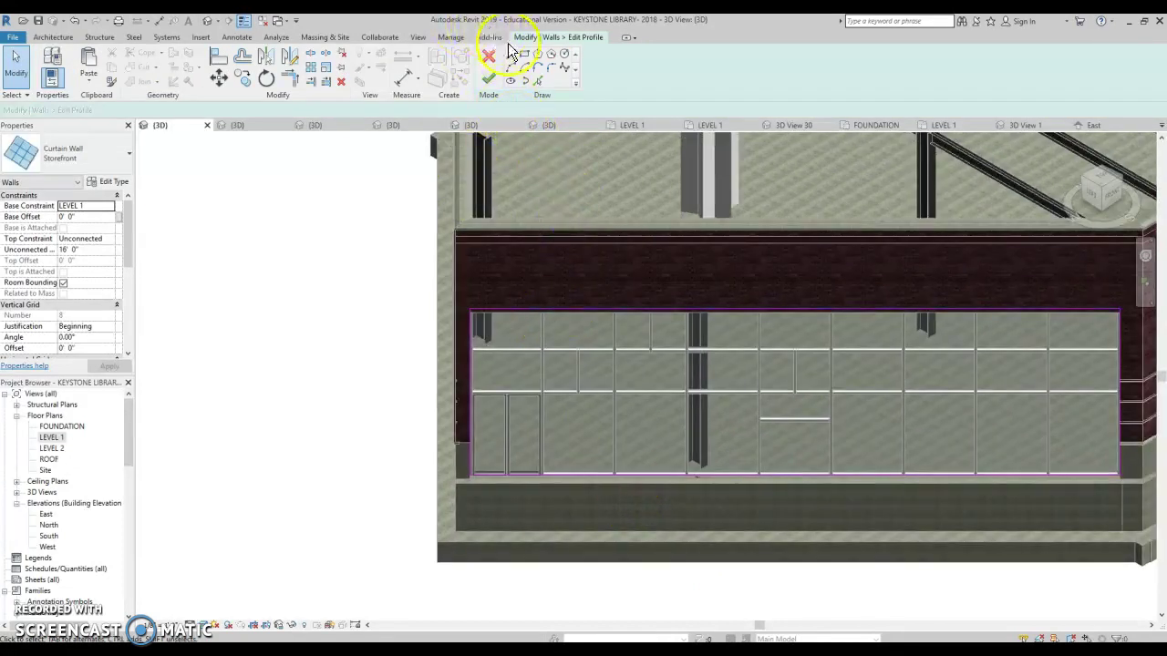
key(l)
key(i)
click(470, 311)
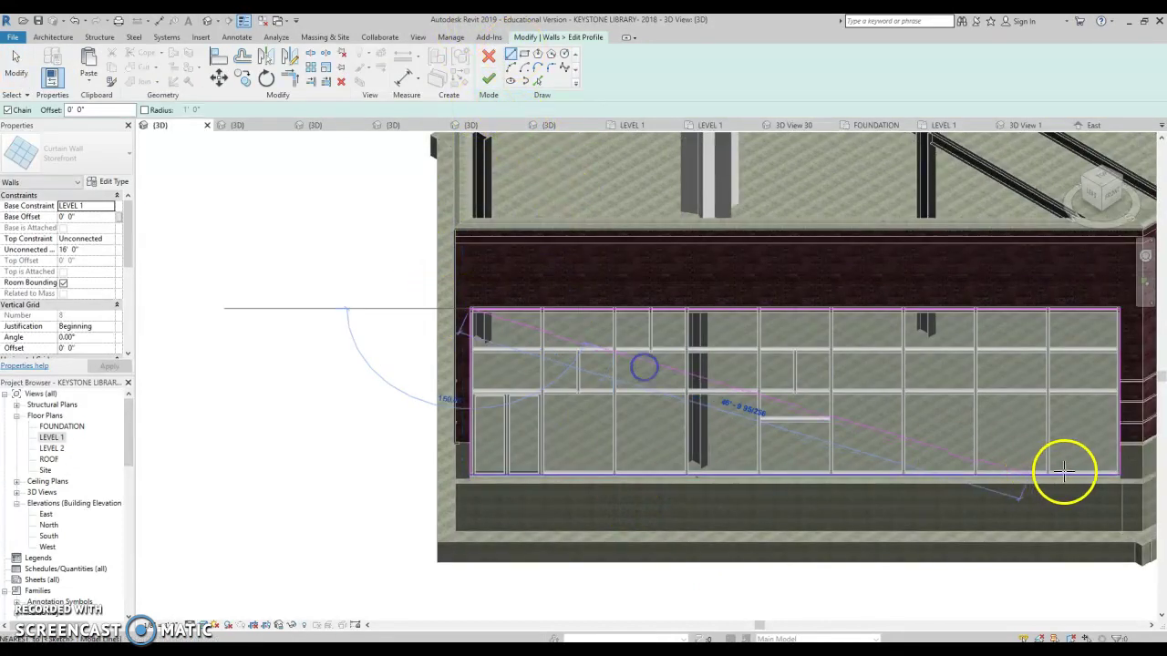
click(1117, 472)
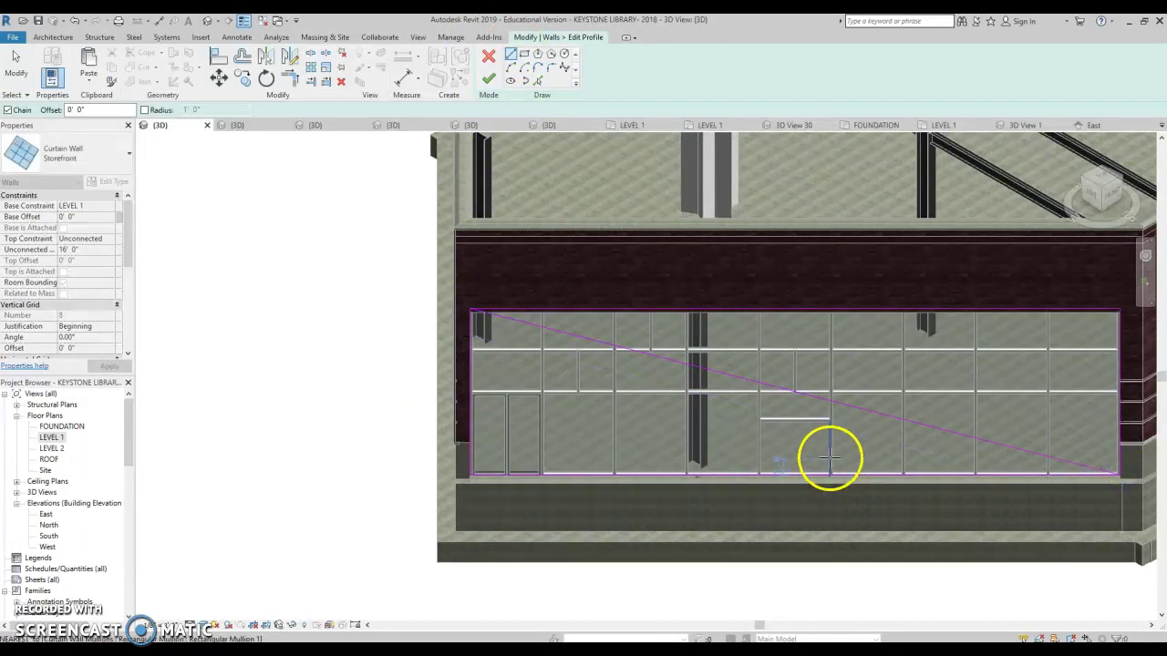
key(Escape)
key(Escape)
Step: Delete the top and right profile edges, finish, and delete the failed mullions
click(875, 311)
key(Delete)
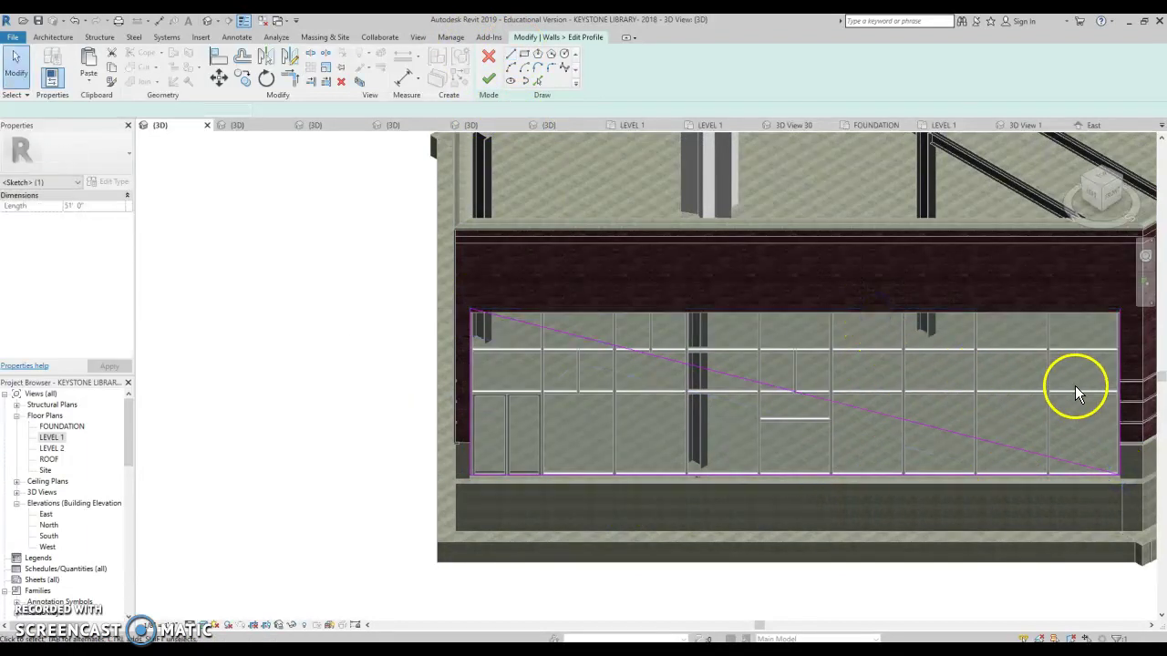
click(1119, 374)
key(Delete)
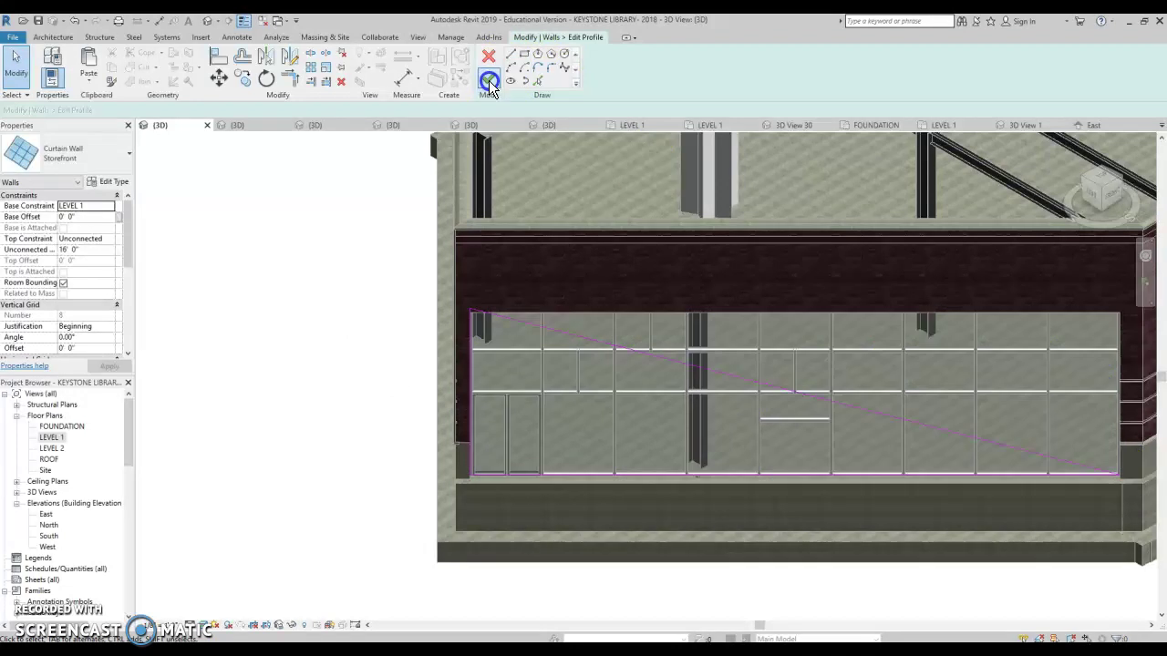
click(489, 79)
shift+middle_drag(859, 477, 847, 611)
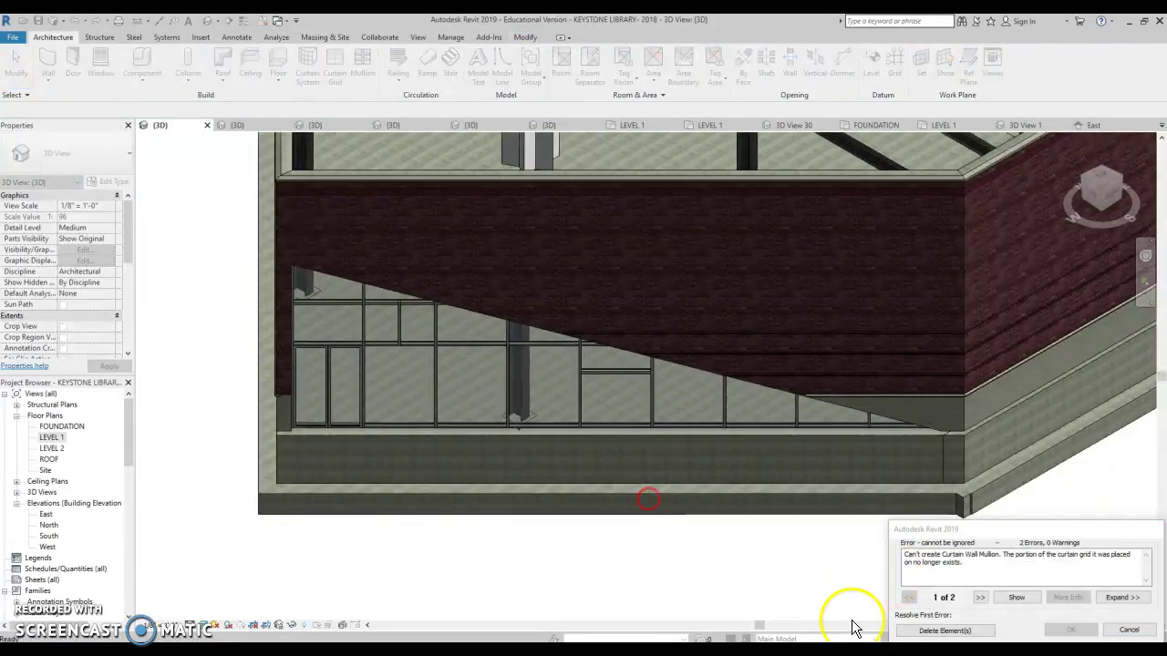
click(964, 632)
click(772, 583)
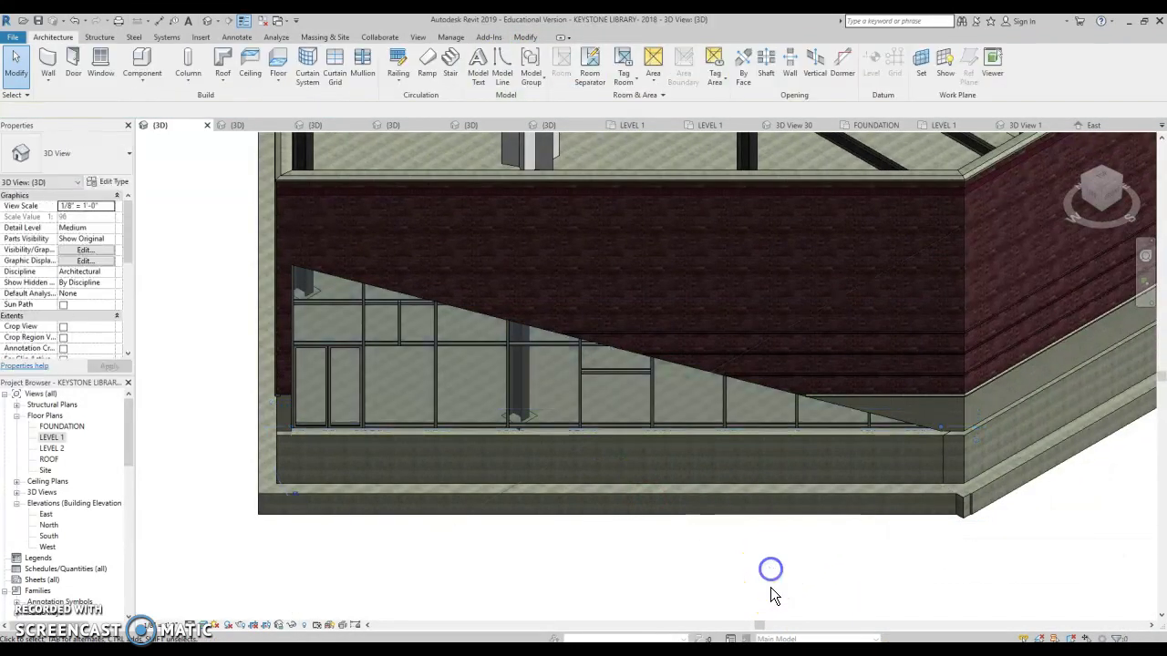
shift+middle_drag(1107, 187, 430, 455)
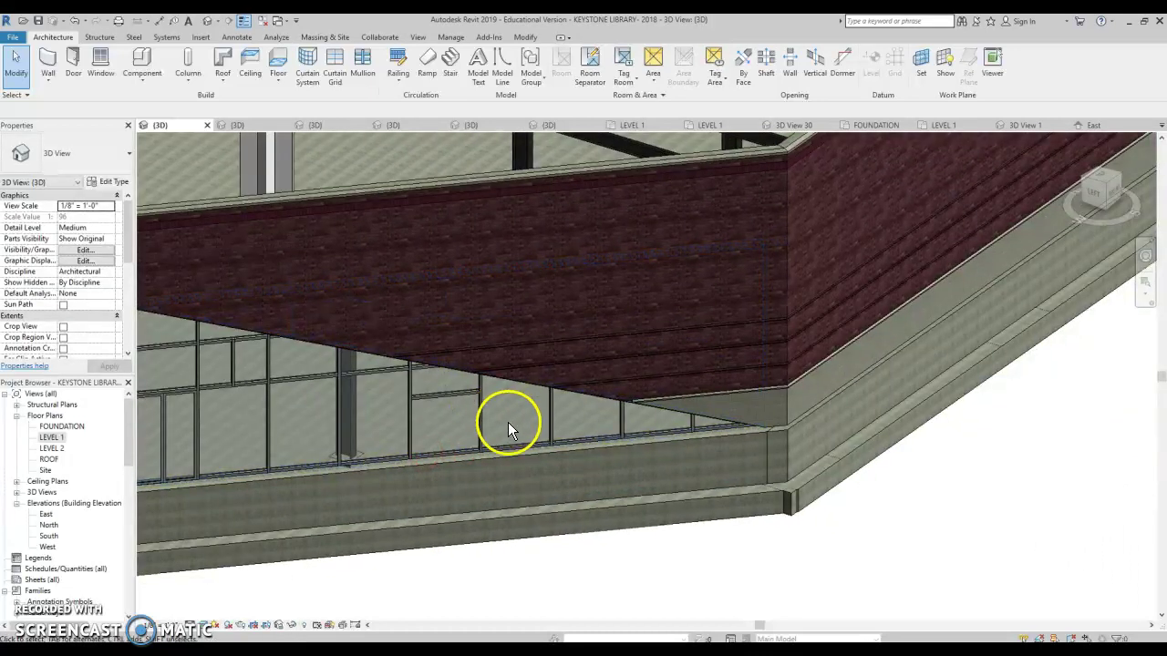
shift+middle_drag(707, 412, 740, 415)
shift+middle_drag(361, 374, 112, 508)
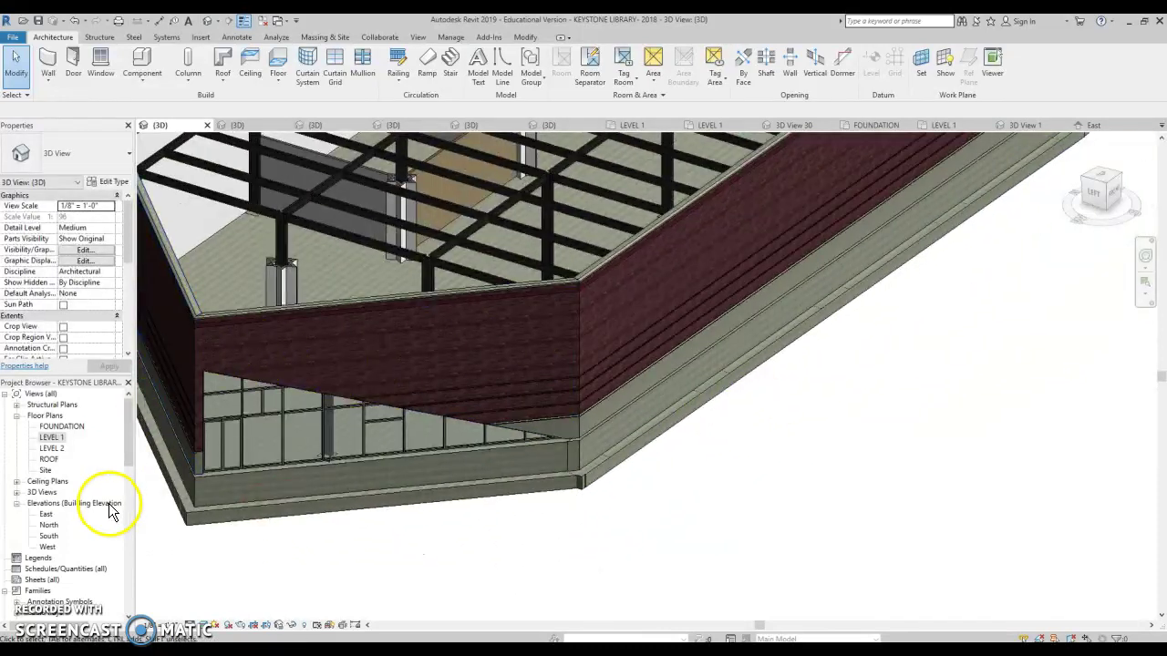
Step: On LEVEL 1, start a Storefront wall with an unconnected 24' top
double_click(48, 438)
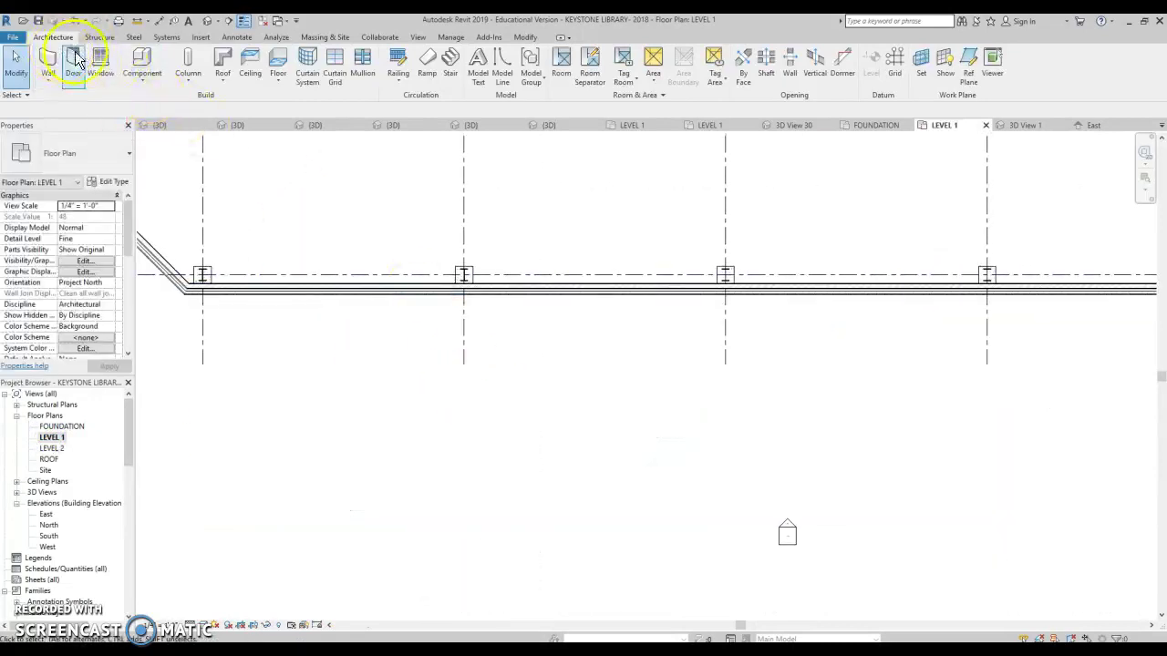
click(47, 59)
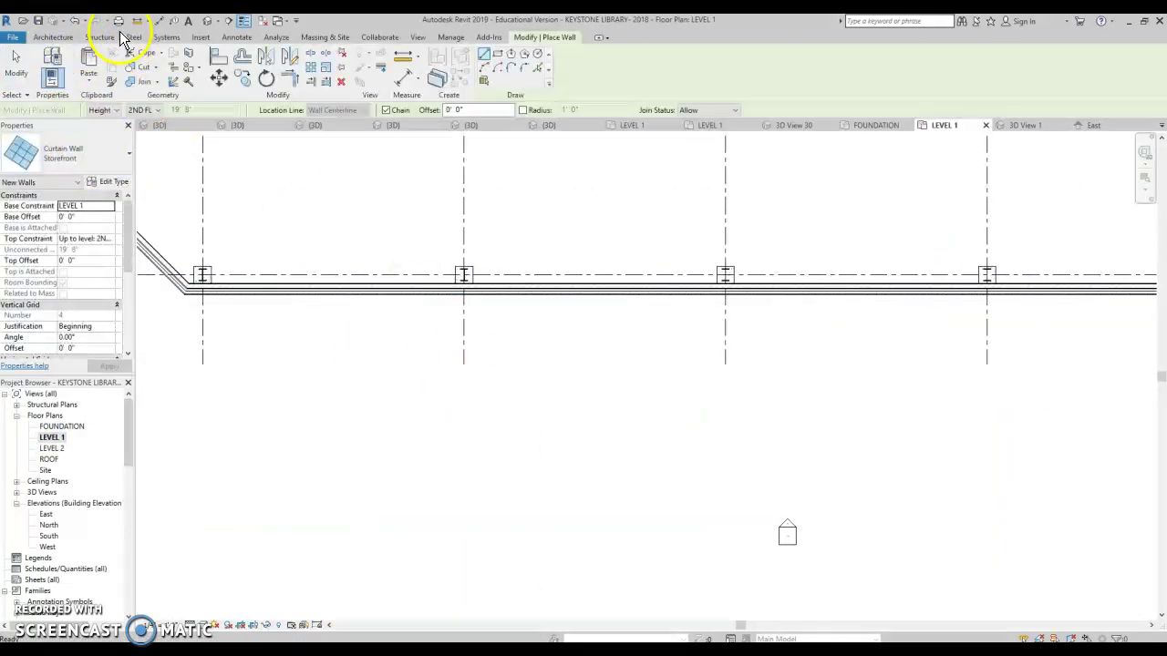
click(268, 363)
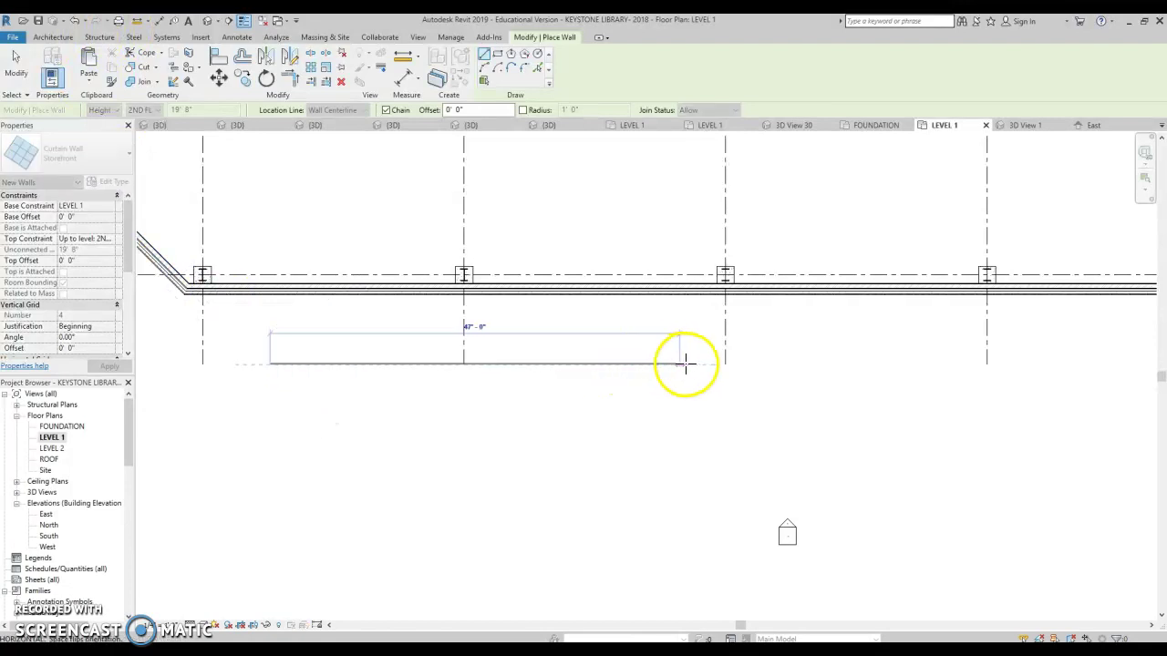
key(Escape)
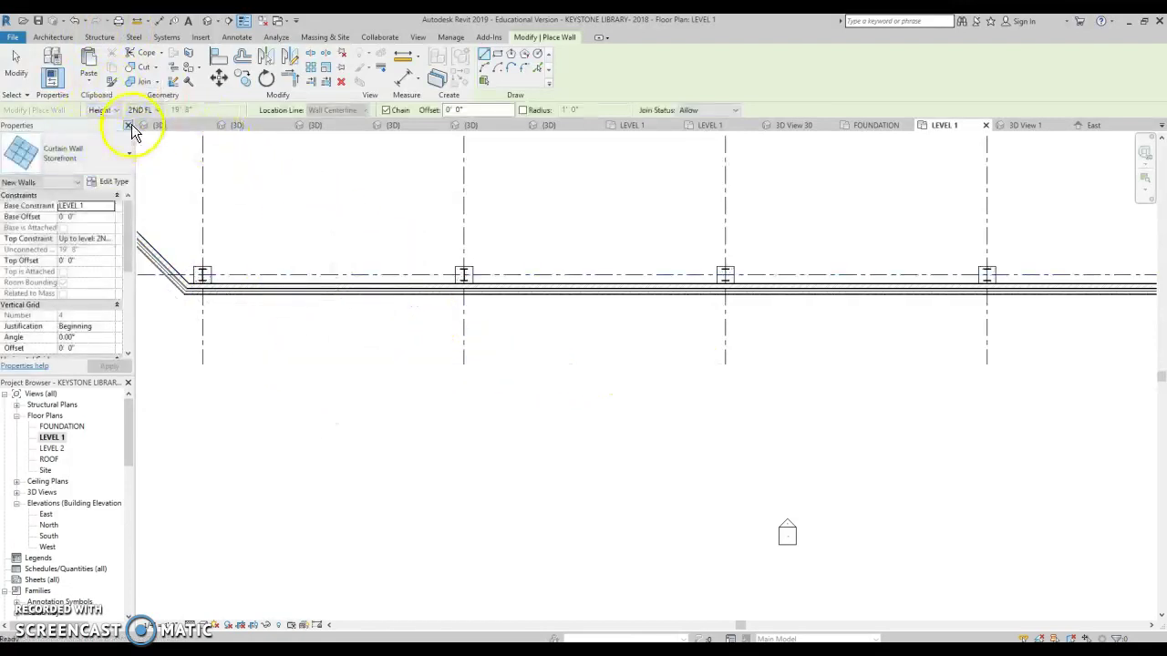
click(140, 112)
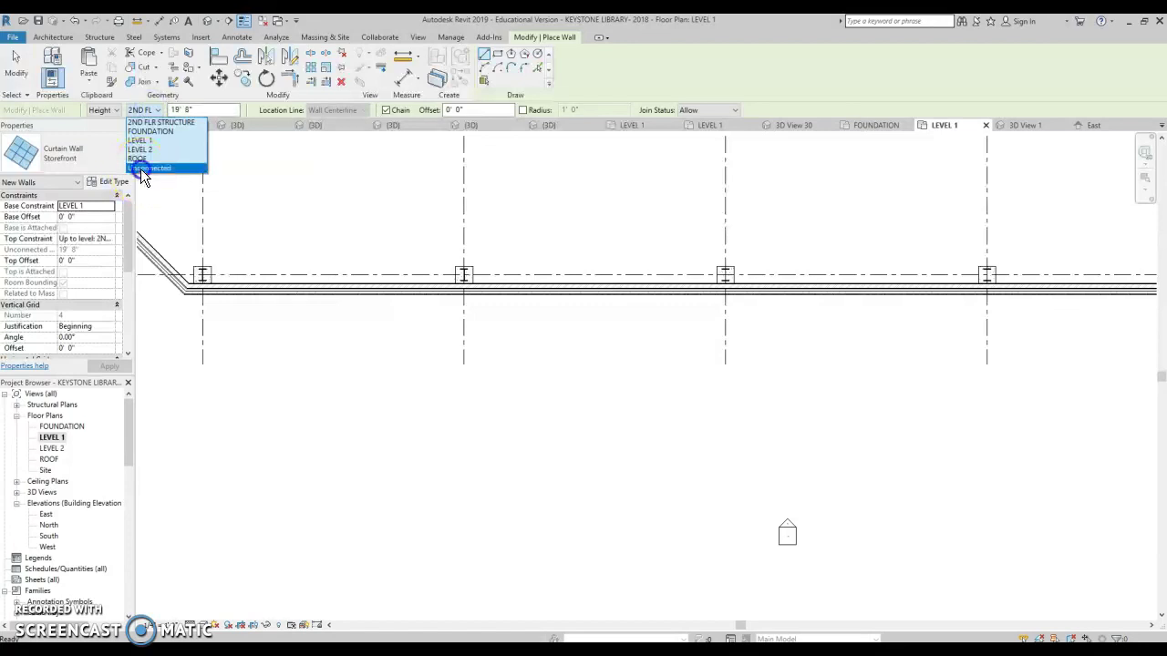
click(141, 167)
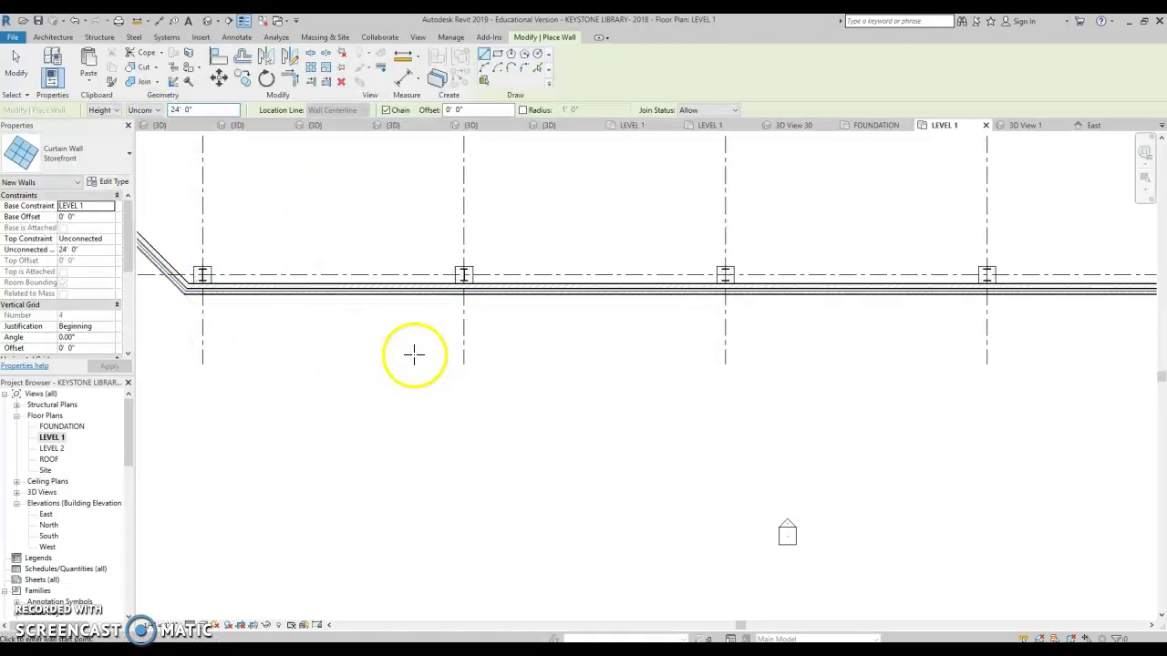
Step: Draw the 60'-6" storefront from the middle to the right grid line and align it onto the exterior wall
click(464, 348)
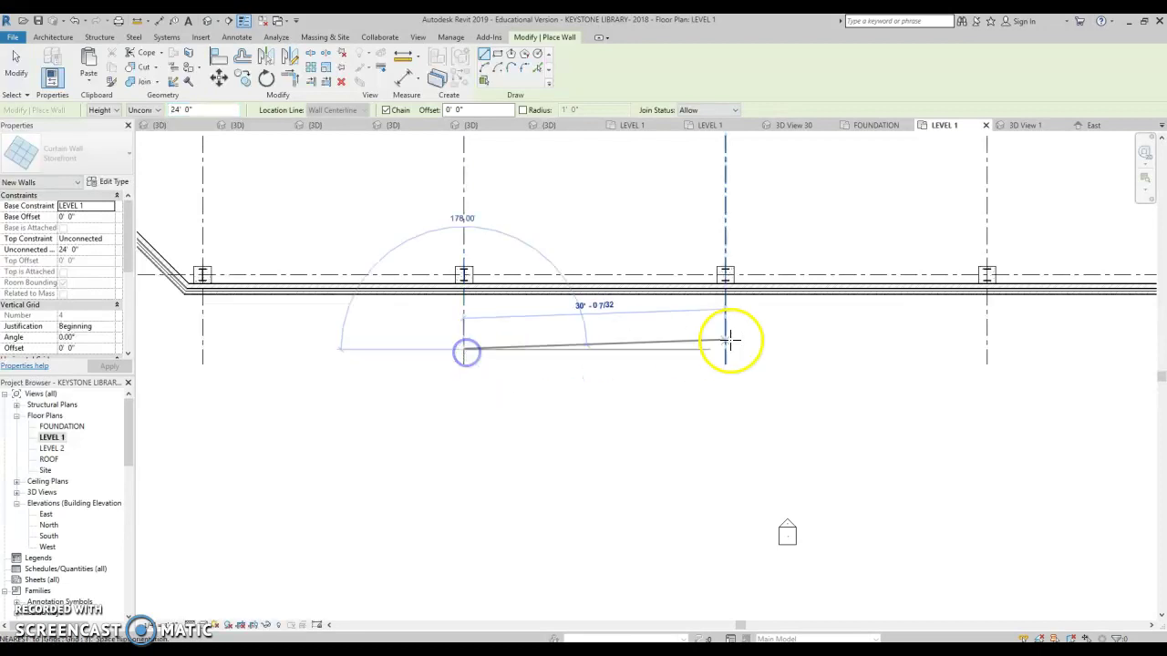
click(987, 347)
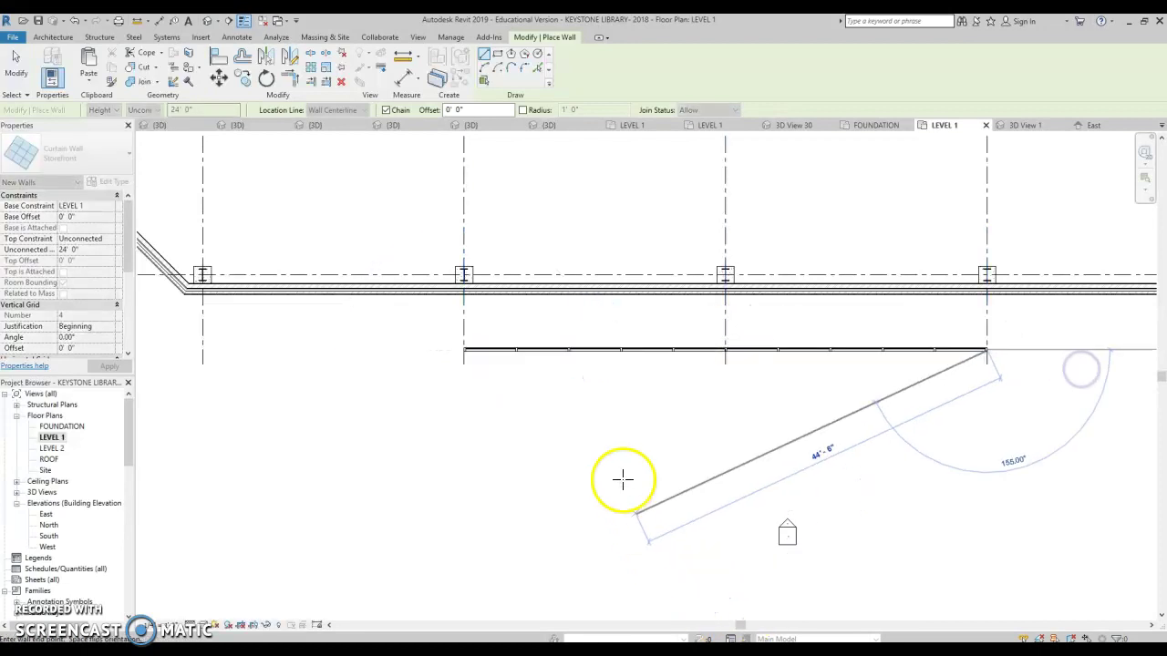
key(Escape)
key(Escape)
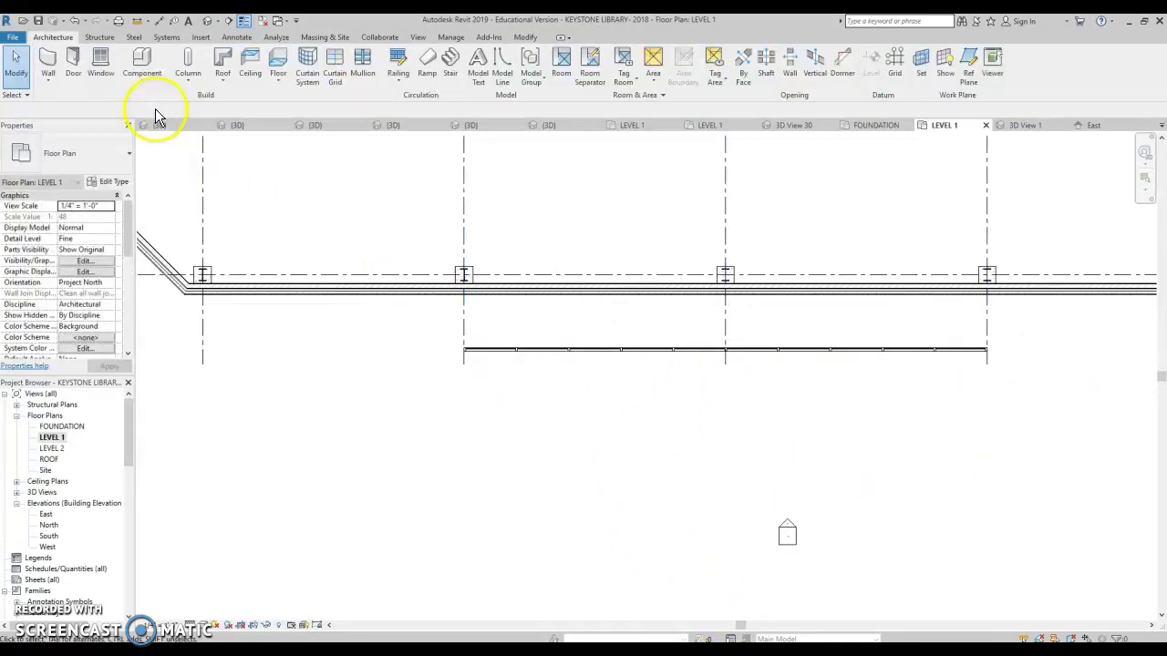
click(563, 348)
click(217, 62)
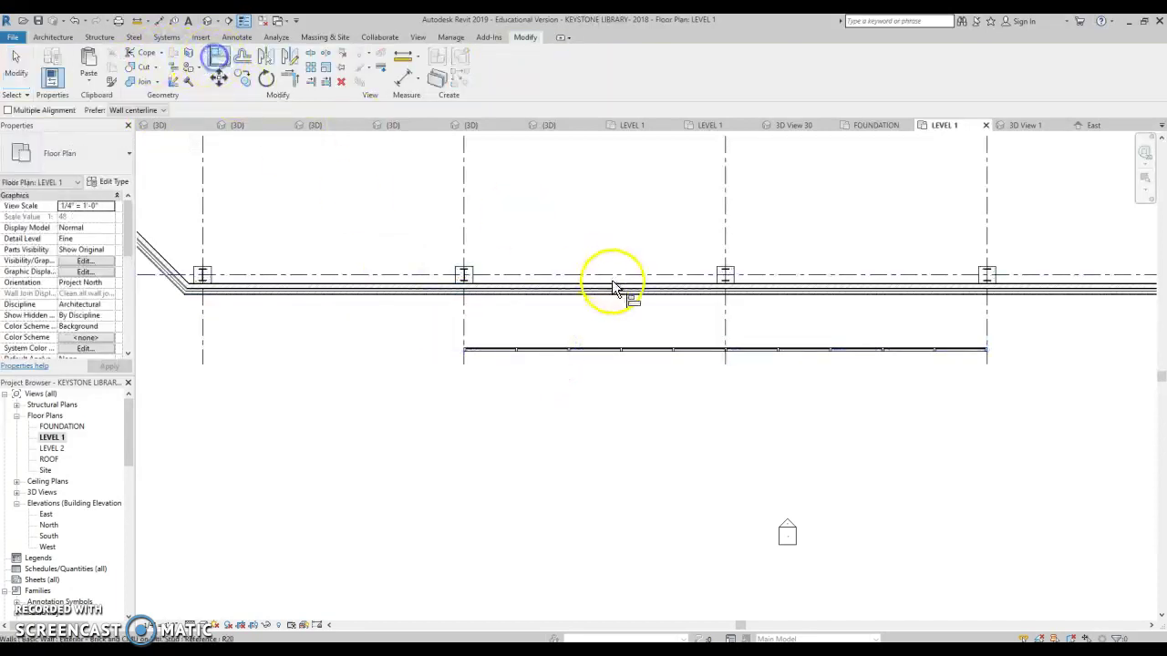
click(614, 290)
click(608, 351)
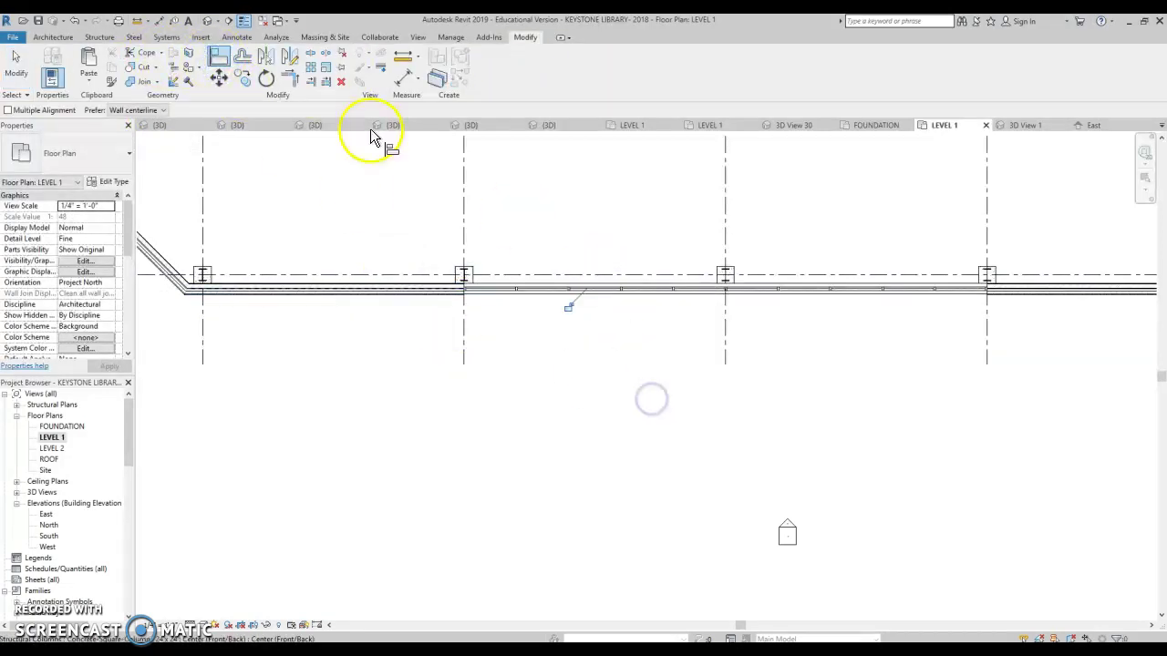
Step: Switch to the default 3D view and end the align command
click(208, 20)
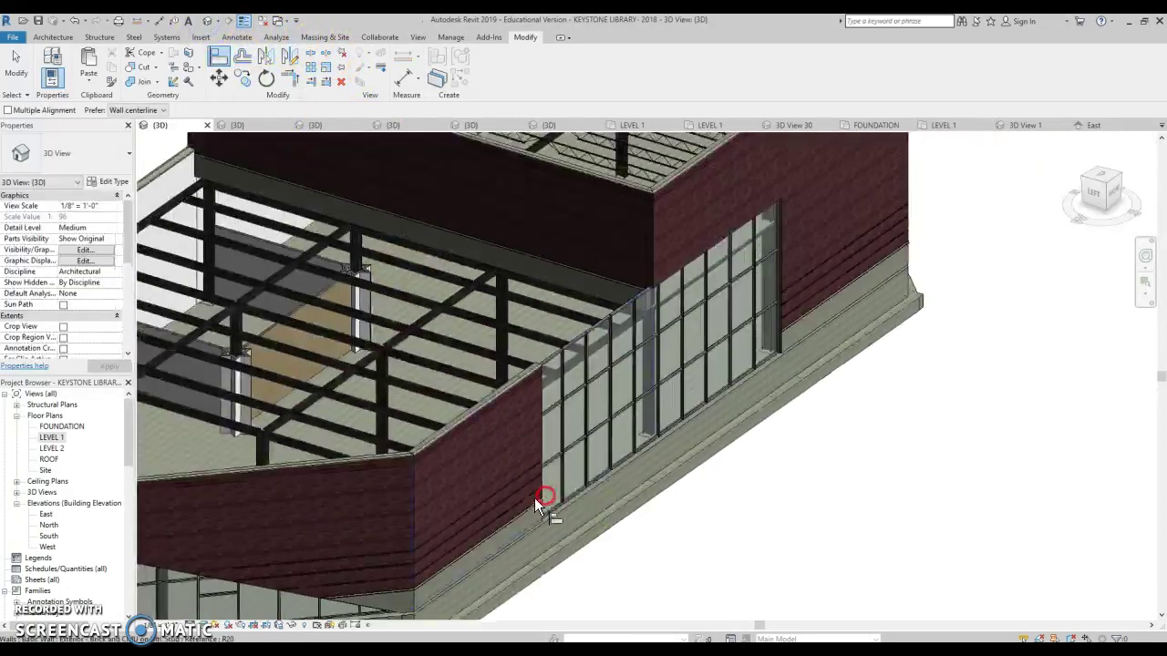
scroll(593, 461, up, 2)
scroll(301, 482, up, 5)
key(Escape)
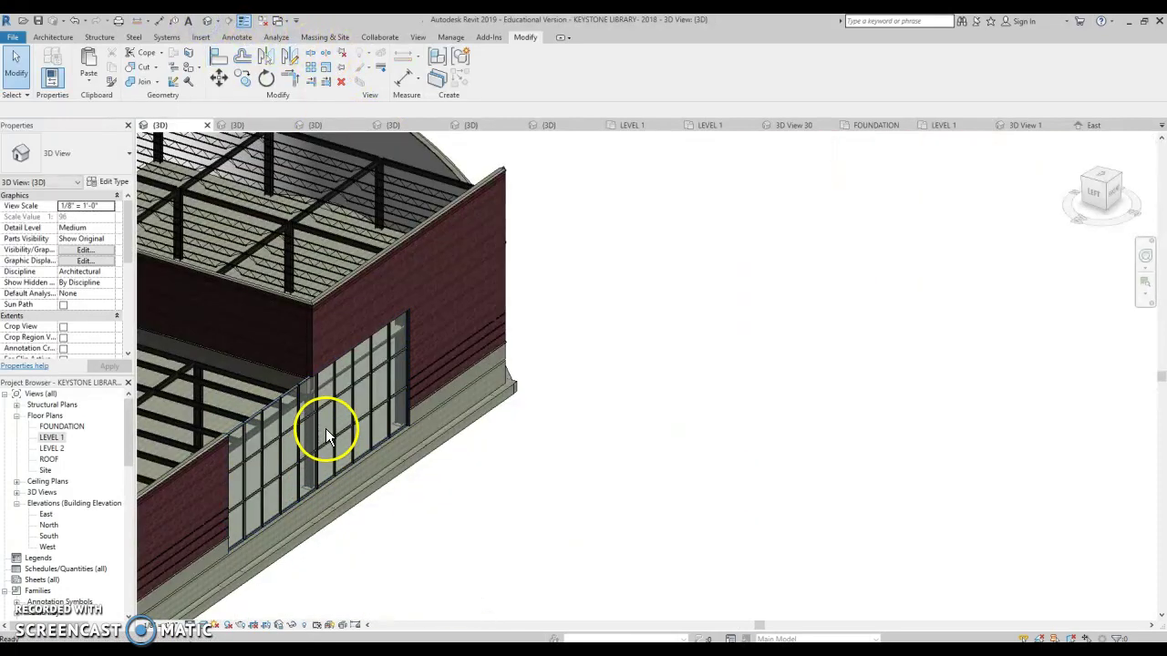
Step: Set the new storefront wall's Top Constraint to Up to level and apply it
click(280, 402)
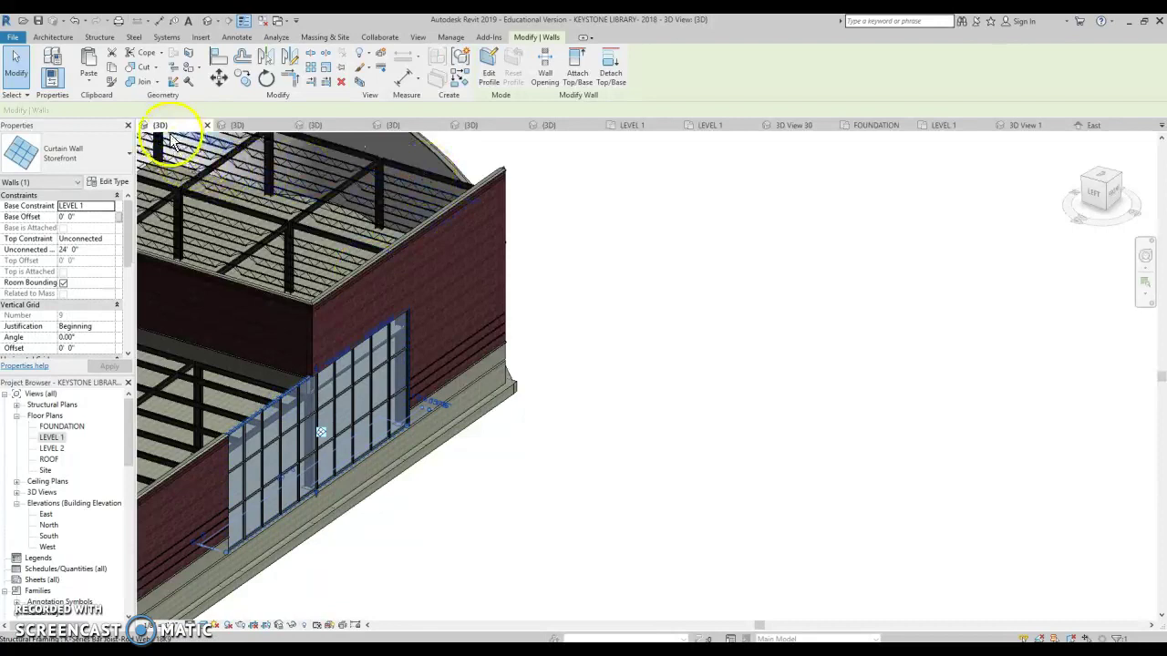
click(109, 238)
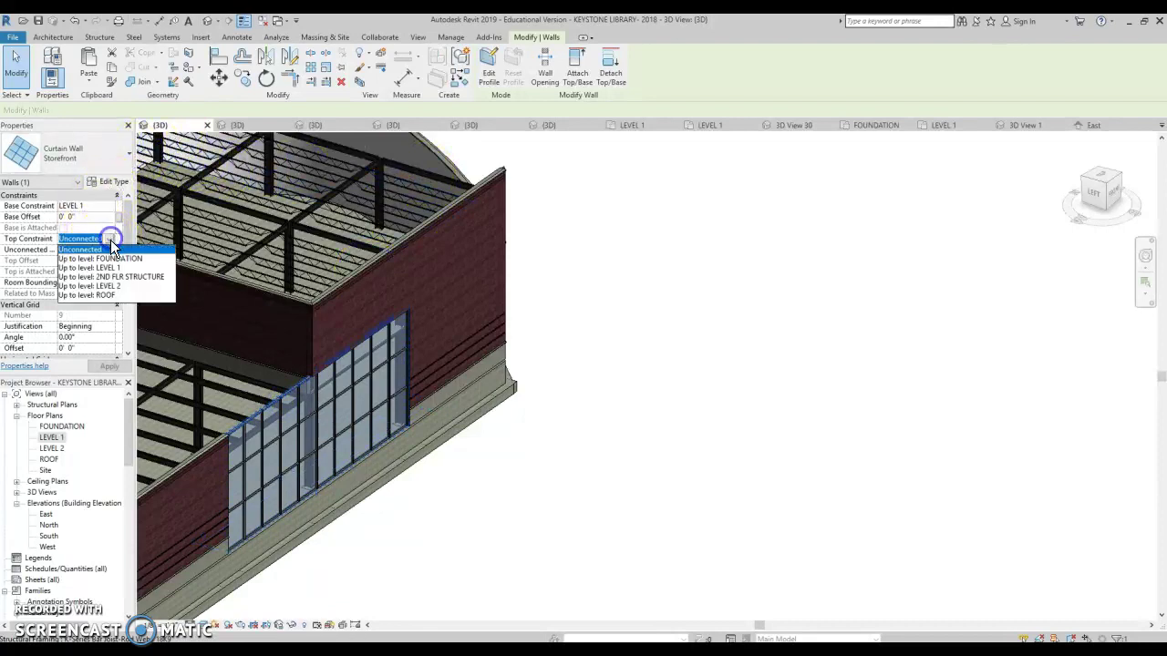
click(93, 283)
click(108, 367)
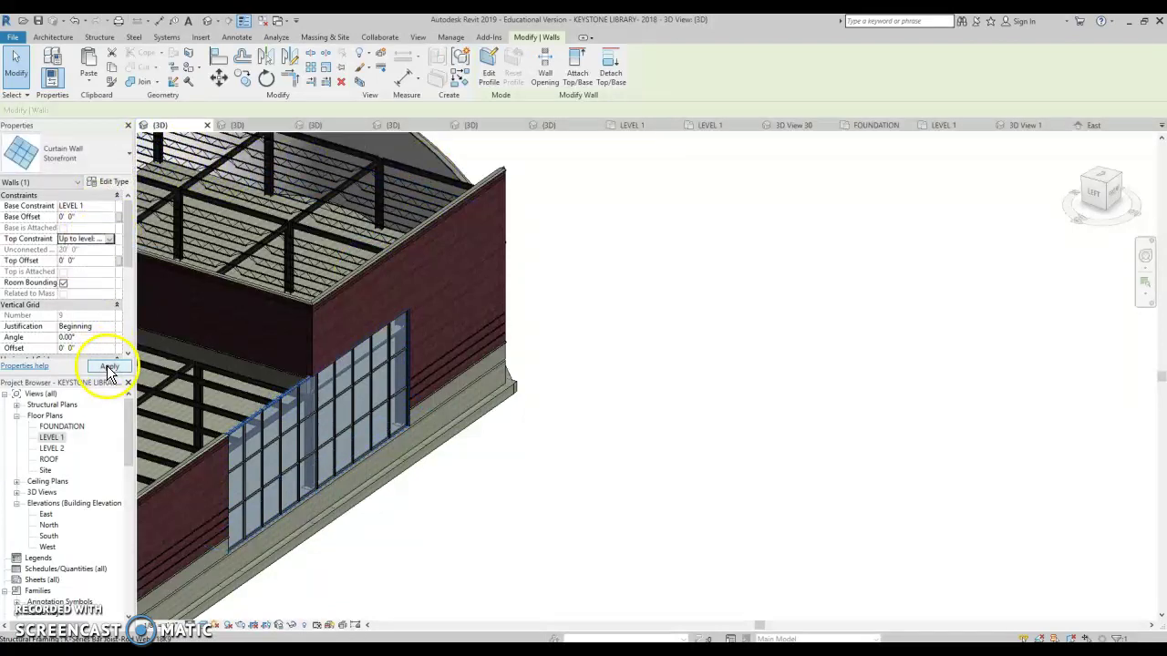
click(478, 503)
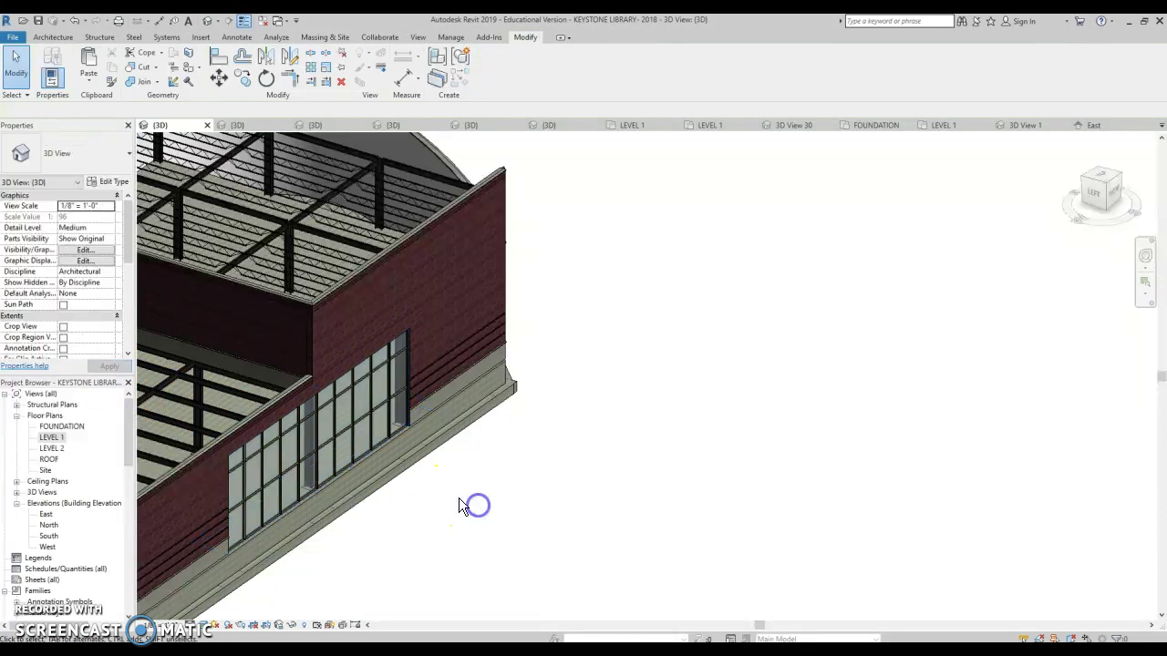
click(375, 439)
scroll(497, 458, down, 2)
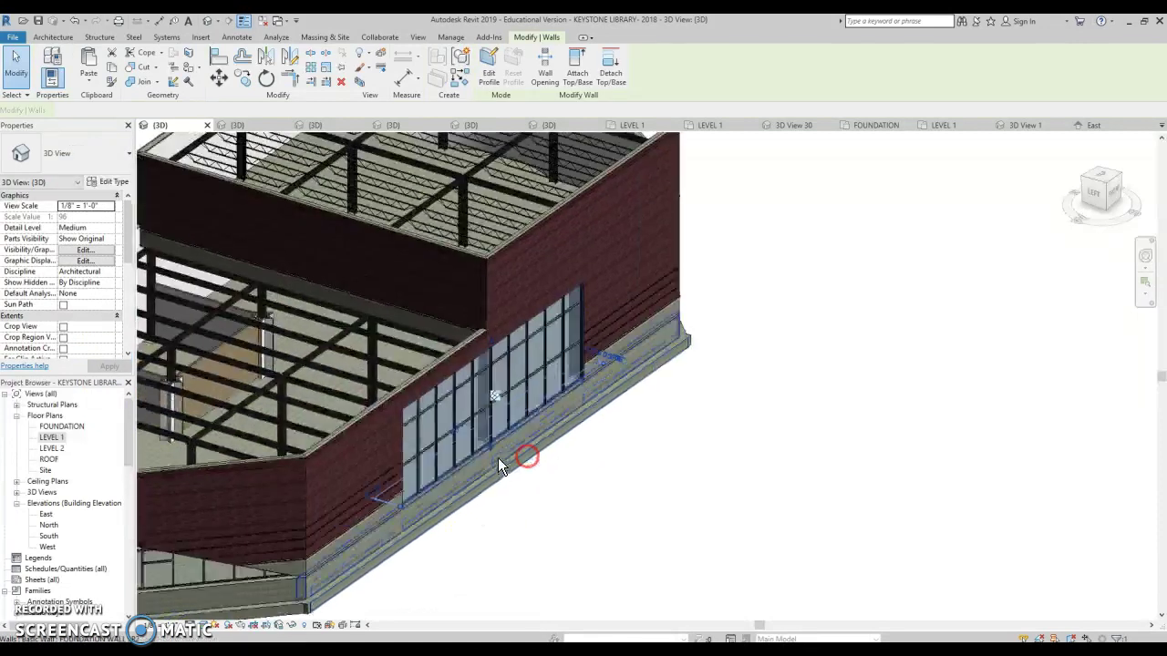
Step: Set the curtain grid's vertical angle to 15° and horizontal angle to 45°, then apply
scroll(496, 421, up, 3)
scroll(497, 421, up, 2)
click(500, 412)
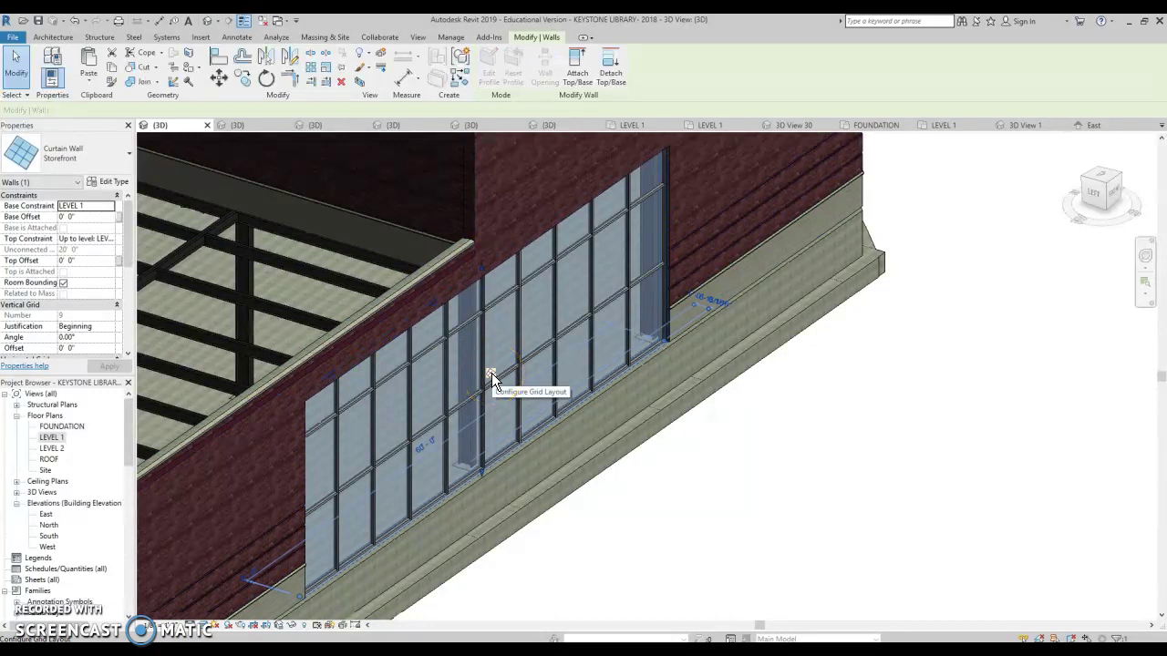
click(493, 381)
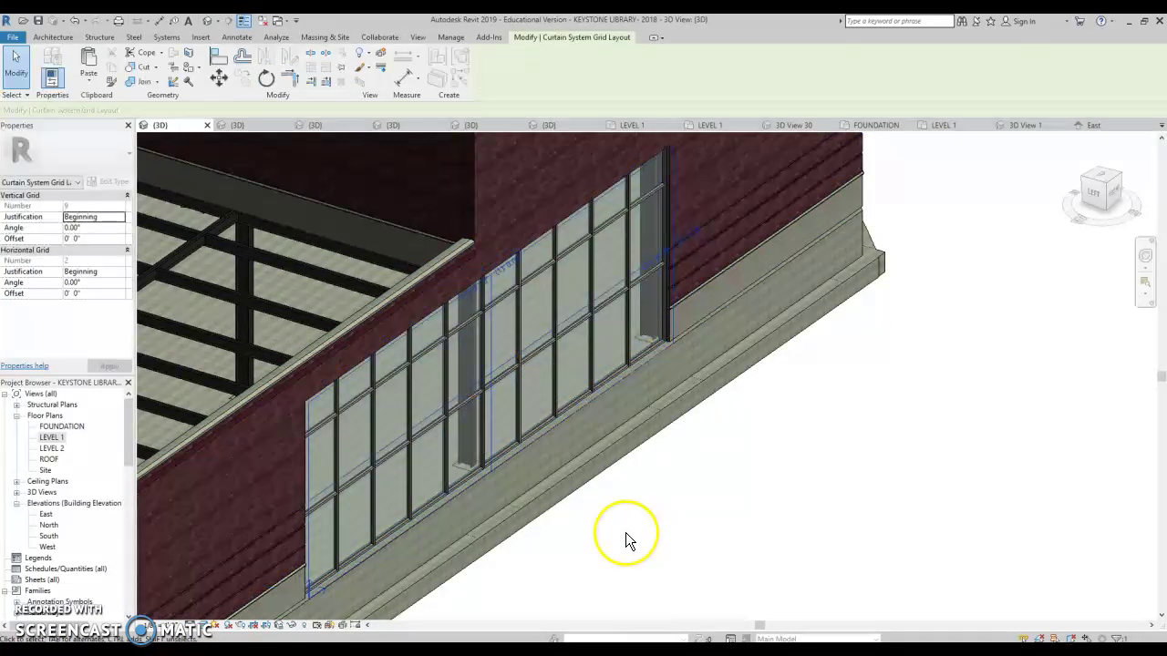
click(92, 292)
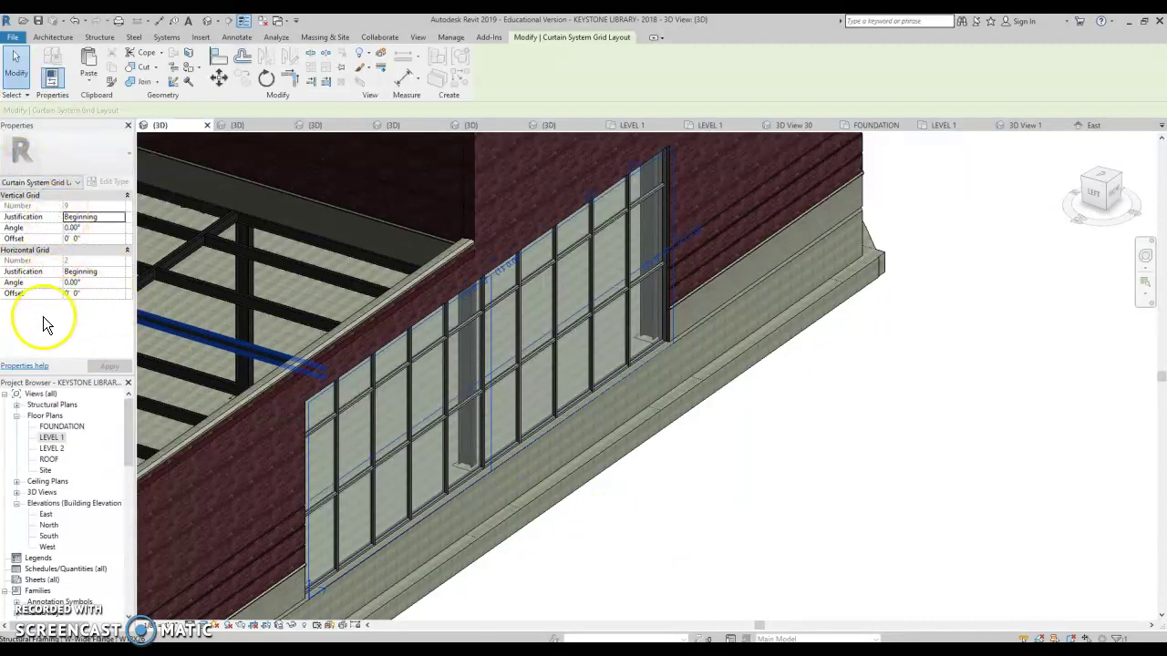
click(91, 284)
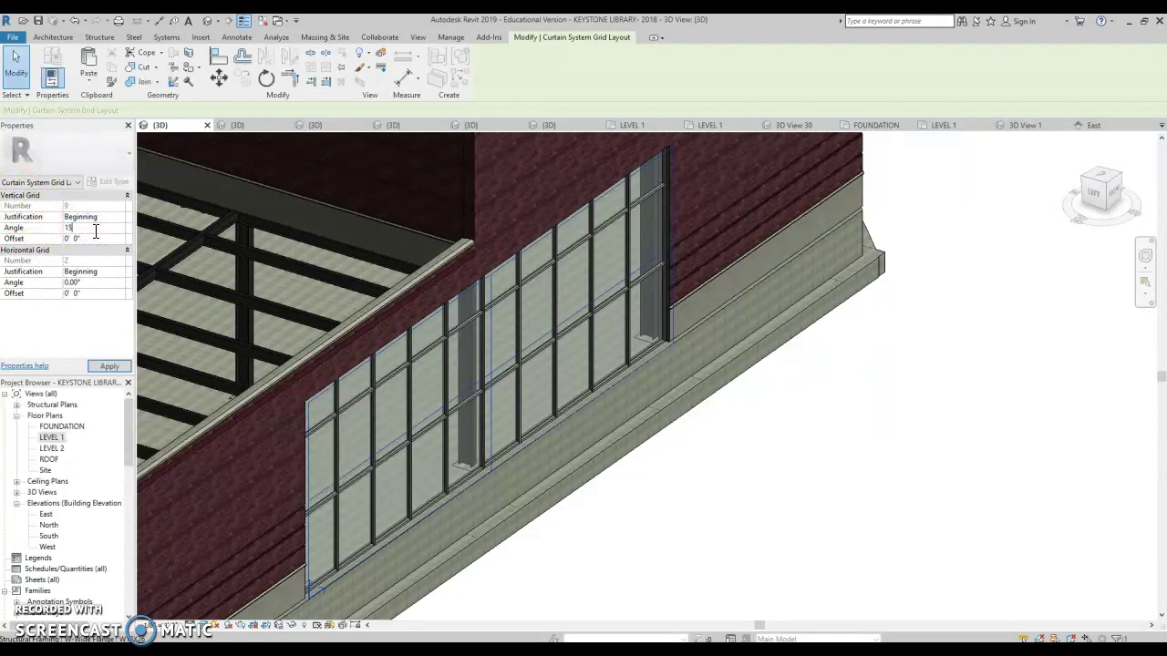
double_click(90, 283)
click(111, 366)
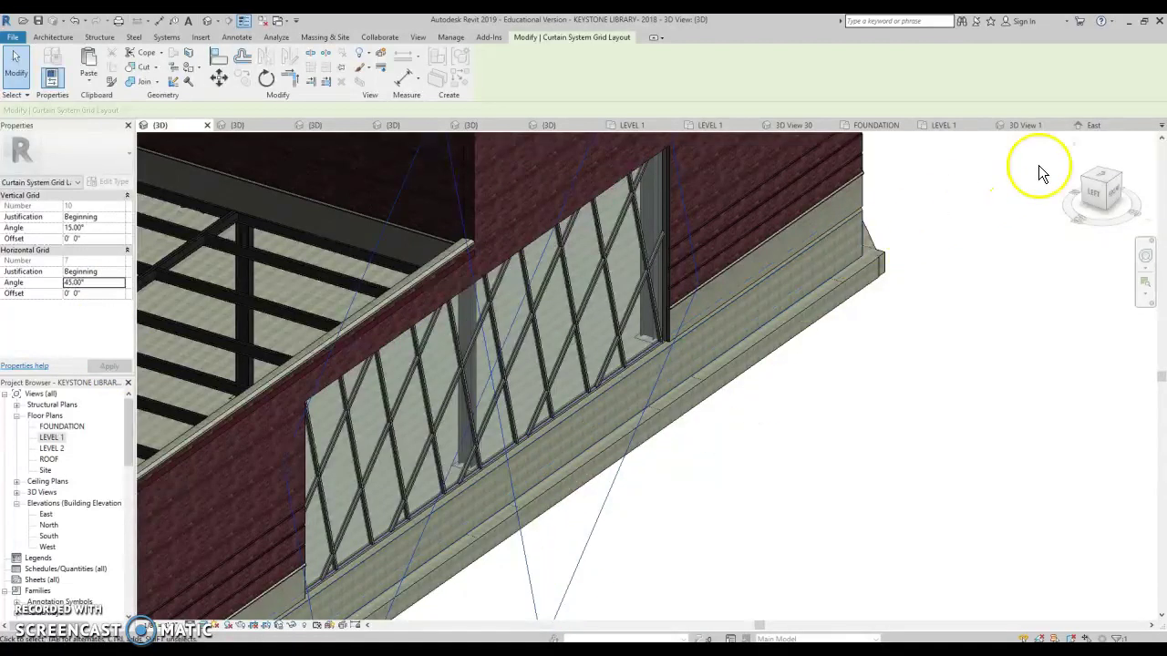
Step: Turn the 3D view to a left-front angle and finish editing the grid layout
click(1108, 196)
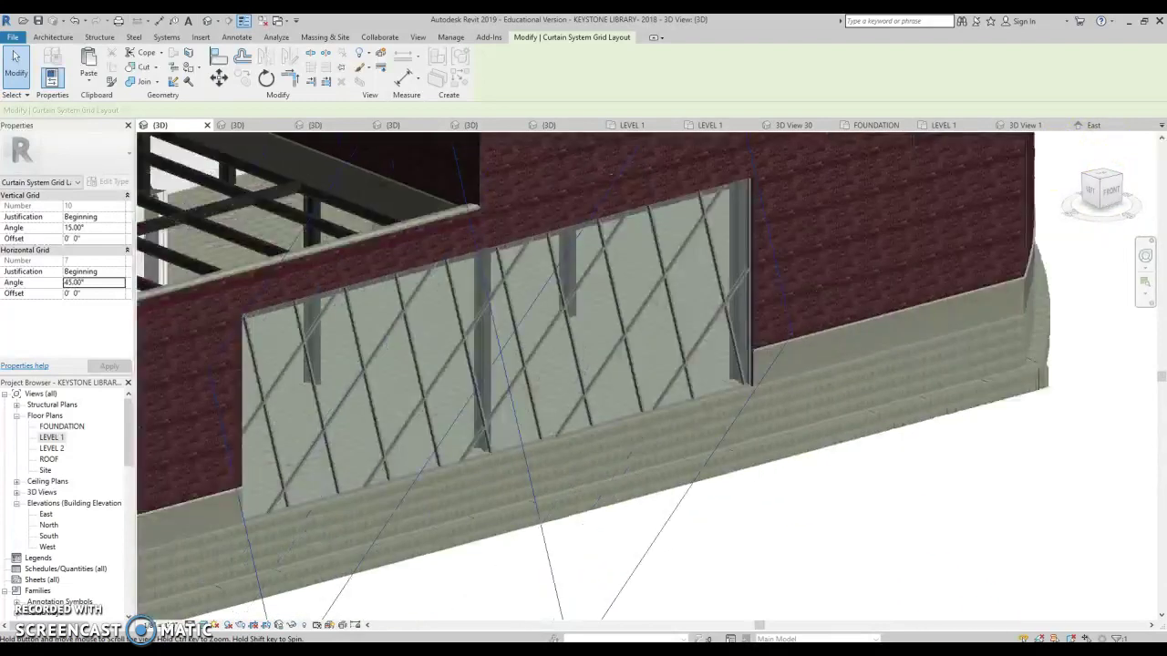
scroll(866, 554, down, 3)
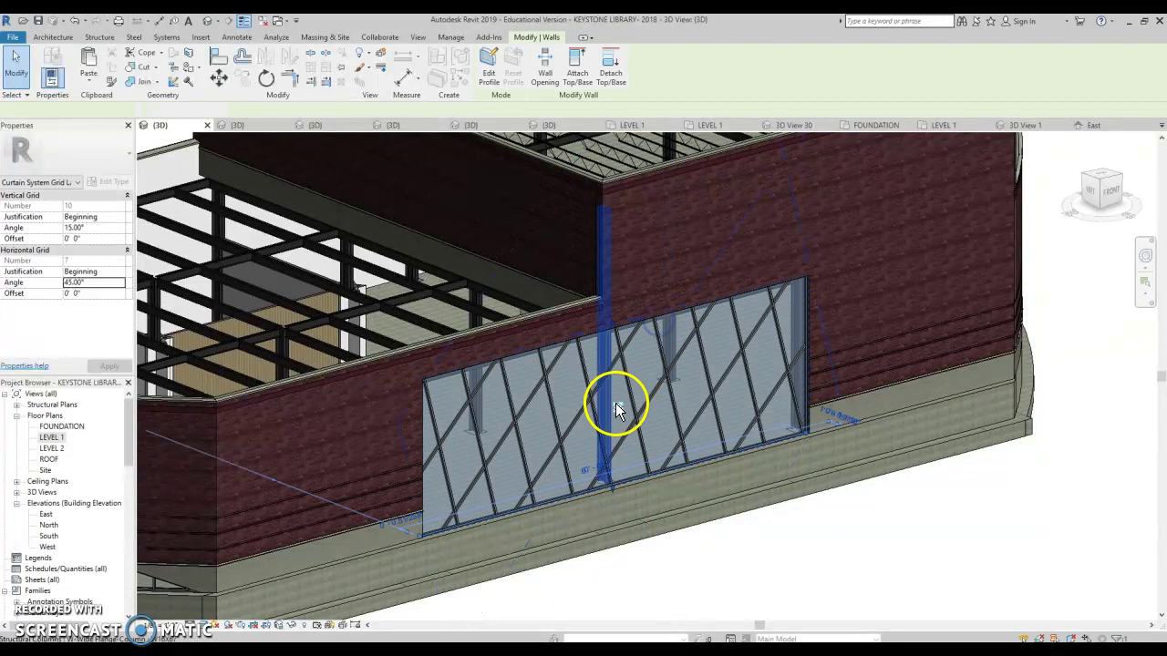
click(618, 406)
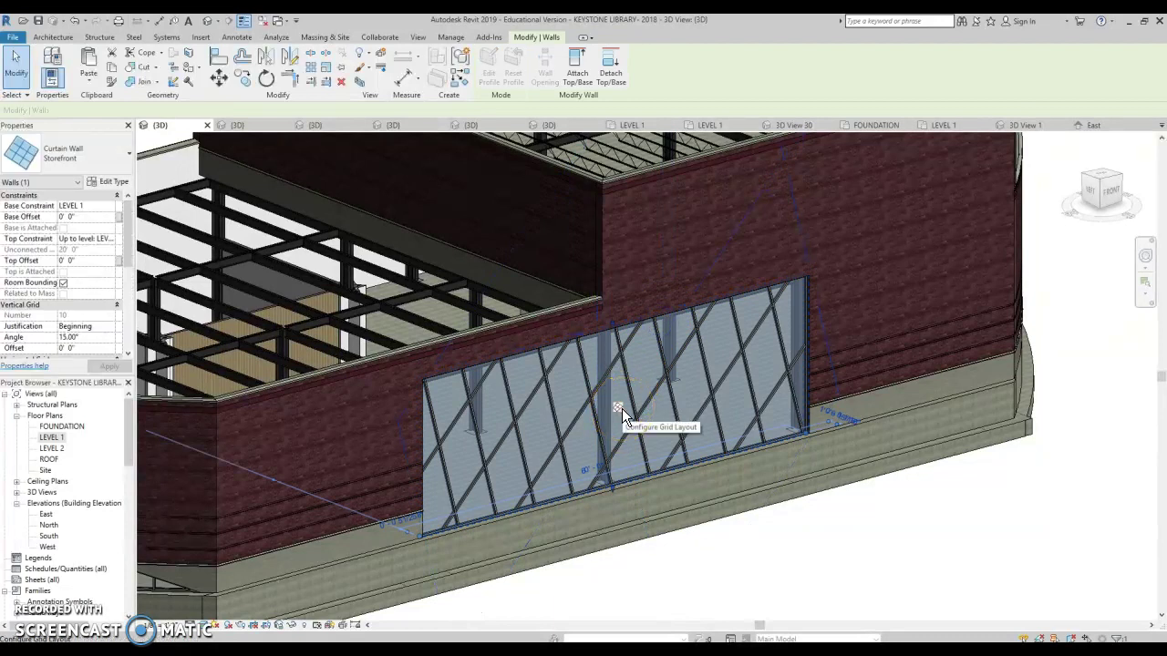
click(619, 406)
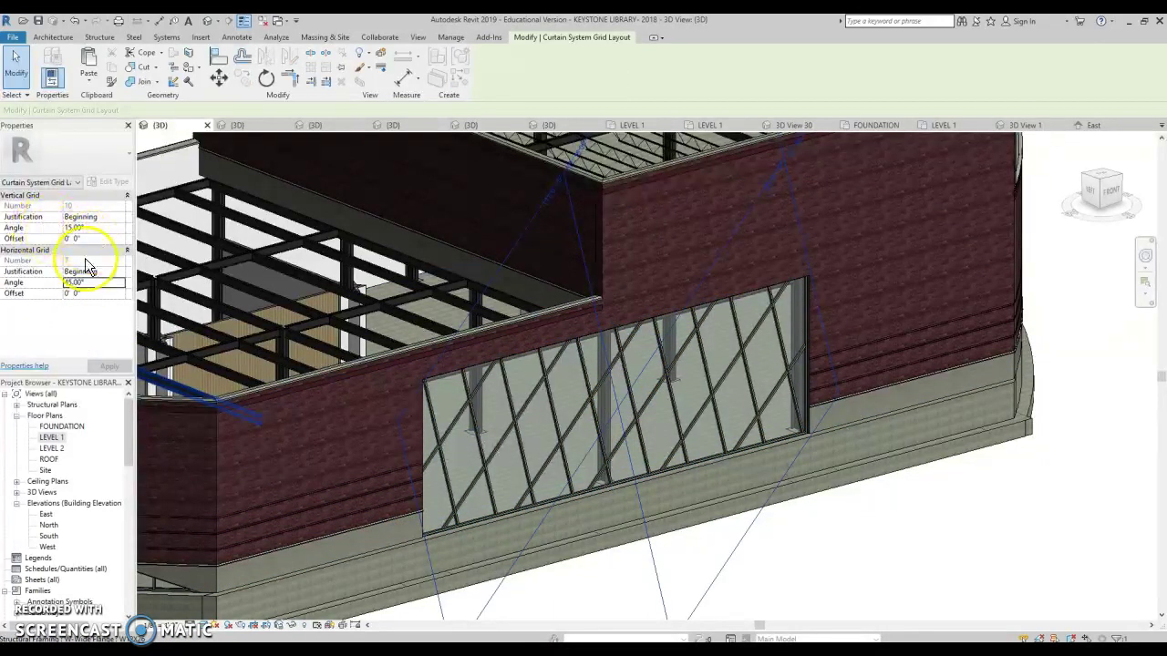
click(854, 509)
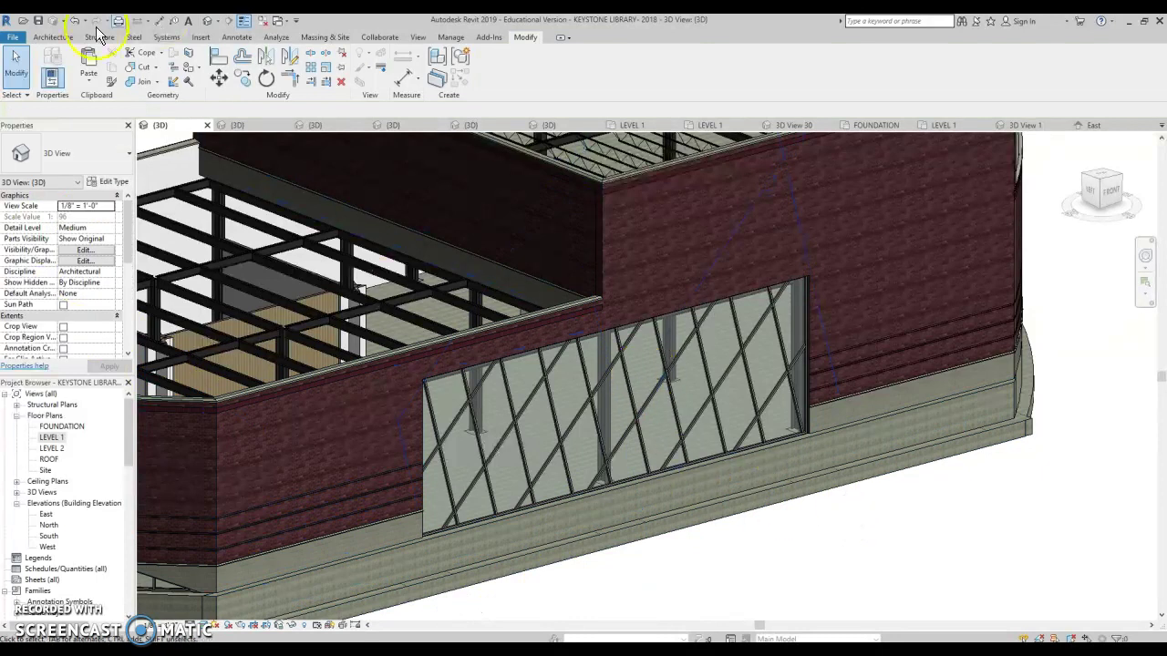
click(65, 37)
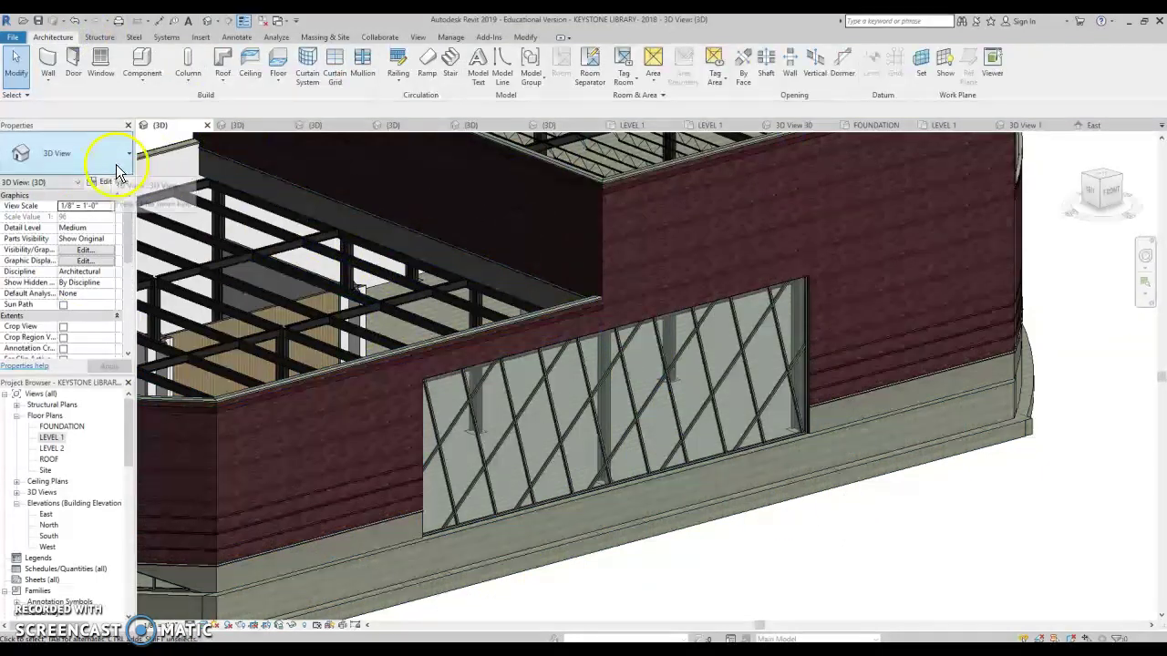
Step: Place One Segment curtain grid lines in two lower diagonal panels, then orbit to check them
click(336, 67)
click(528, 61)
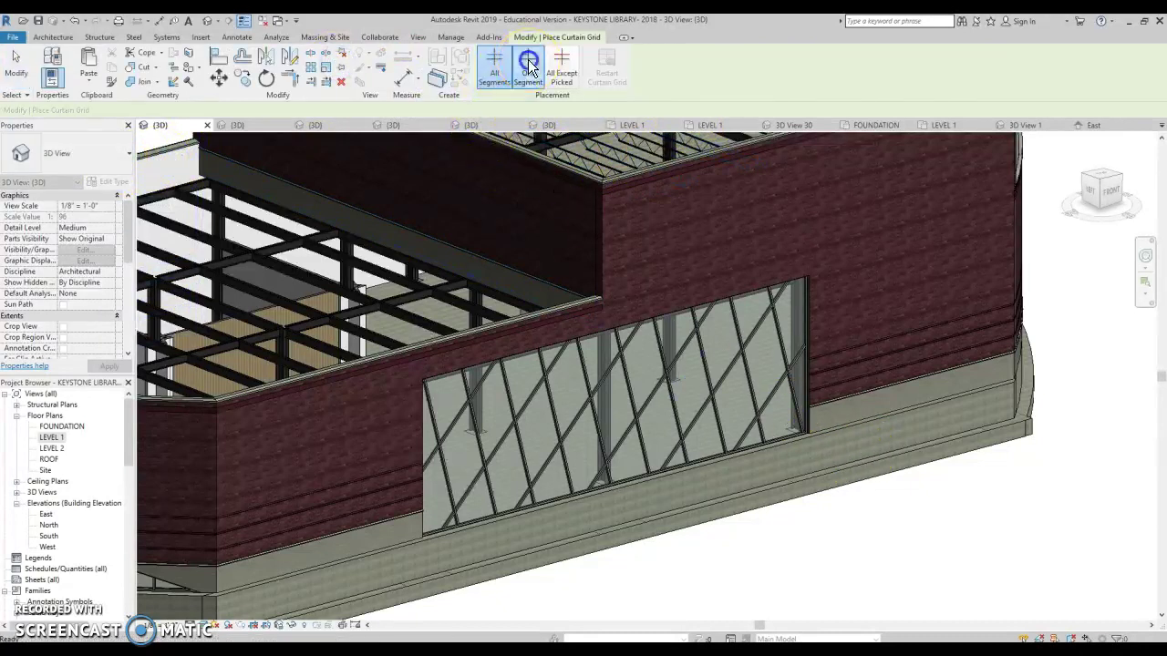
click(662, 442)
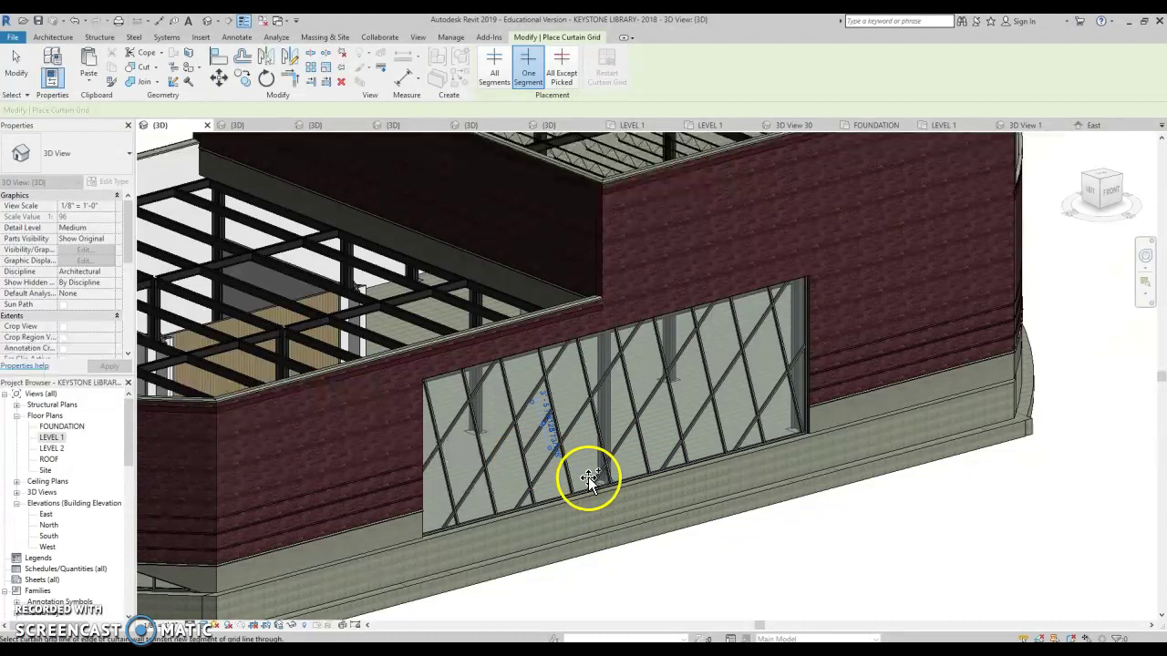
click(637, 399)
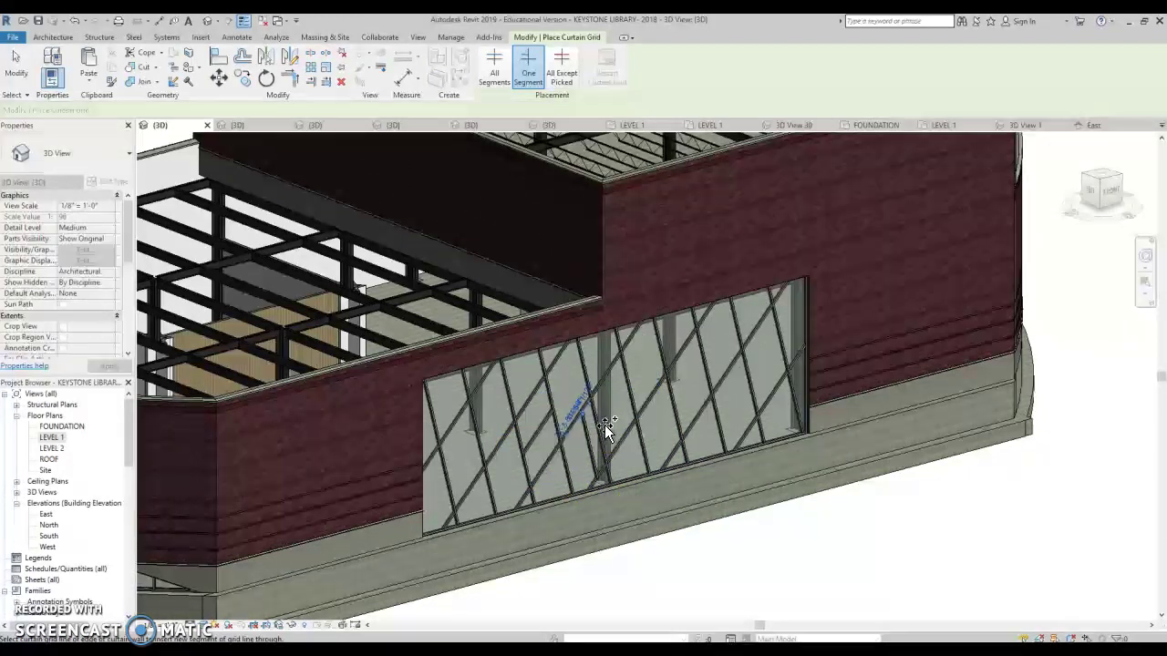
shift+middle_drag(741, 421, 604, 381)
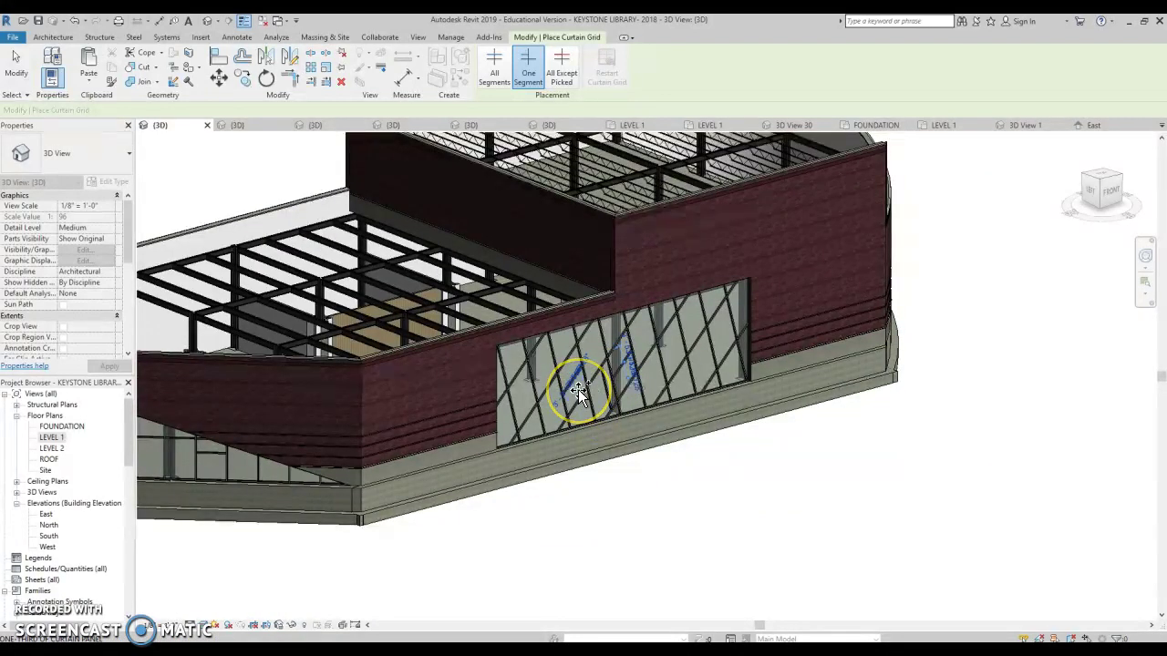
scroll(572, 385, up, 2)
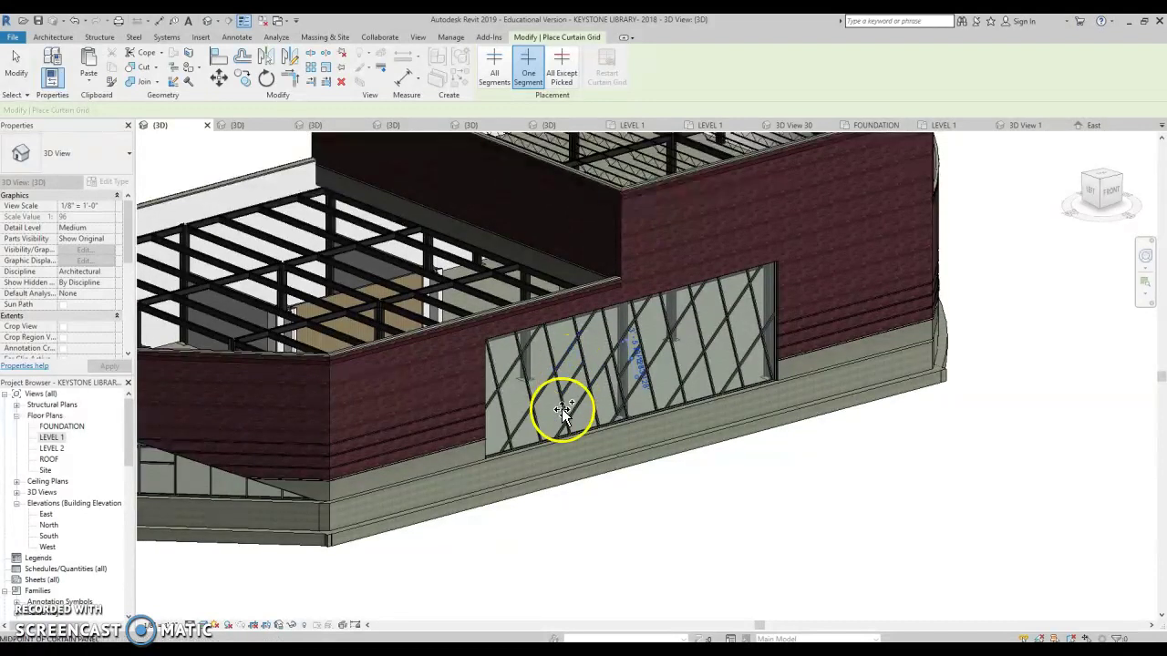
scroll(580, 385, down, 3)
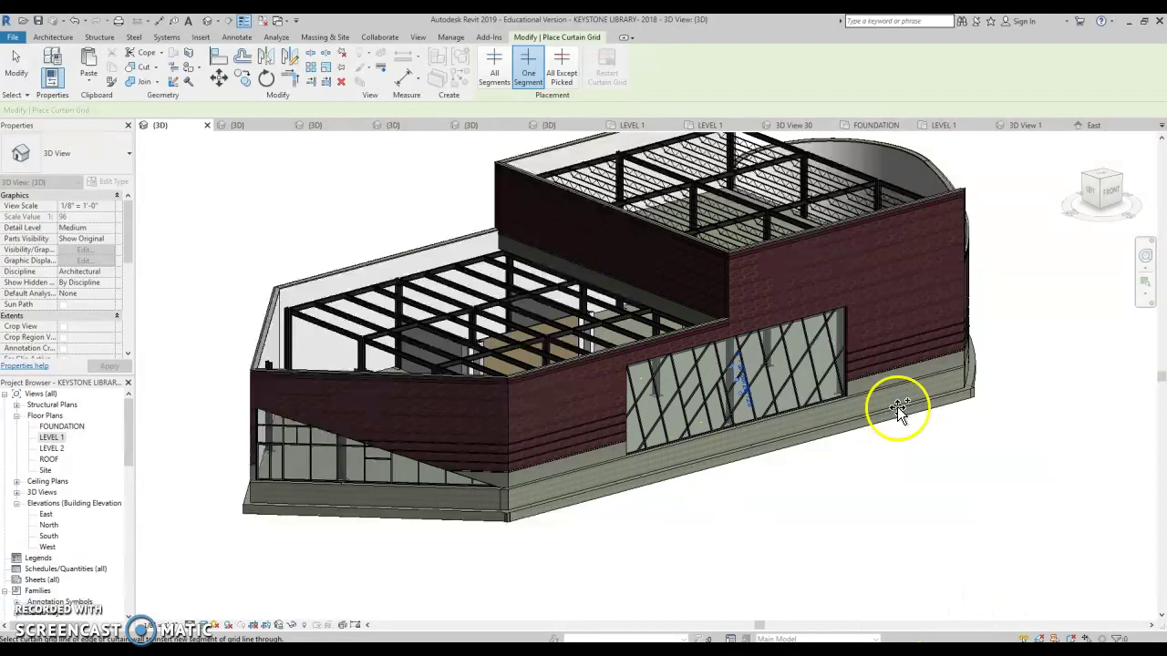
drag(1109, 202, 980, 282)
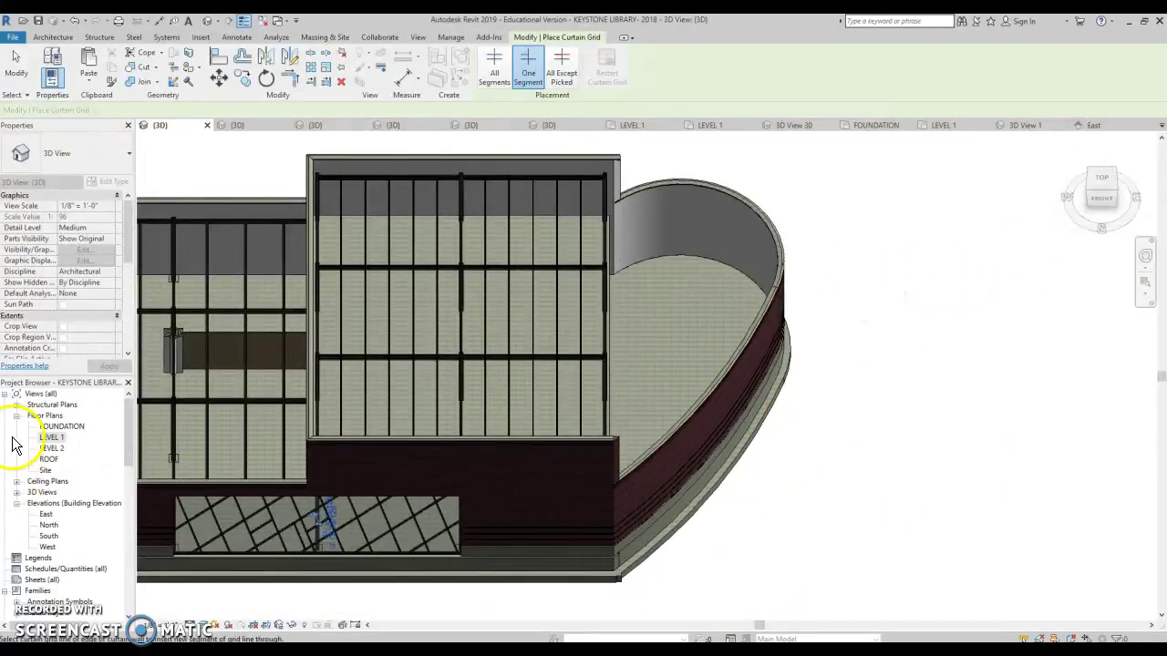
Step: On LEVEL 1, copy both curved end walls off to the right
double_click(48, 437)
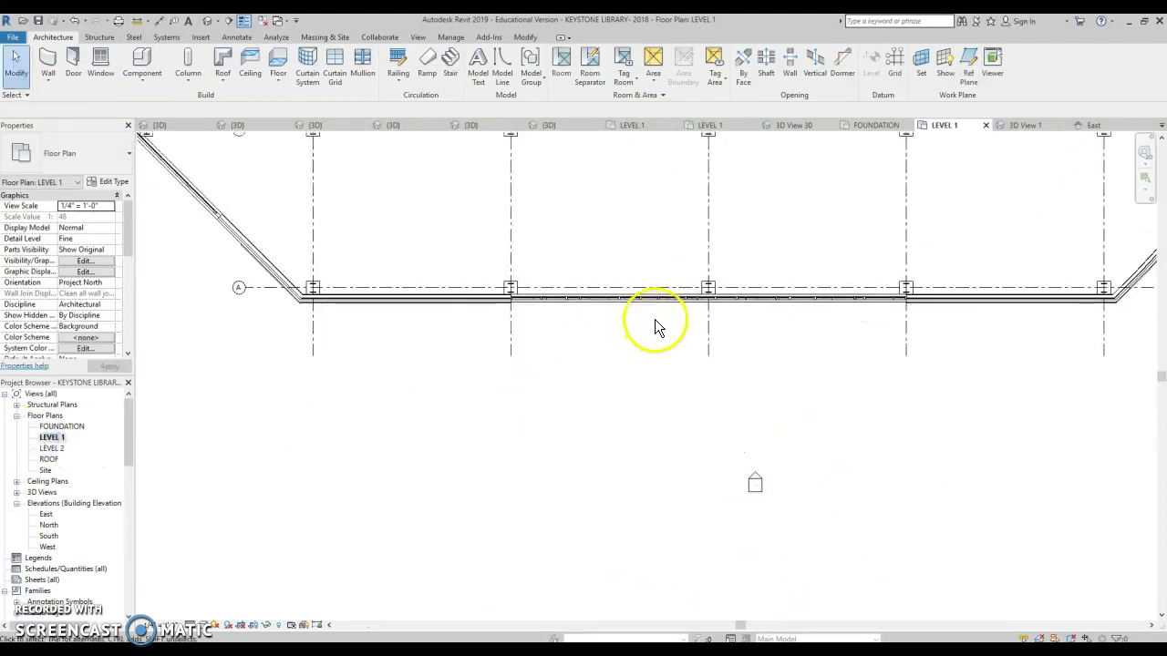
scroll(711, 387, down, 3)
middle_drag(521, 425, 398, 541)
middle_drag(617, 435, 471, 425)
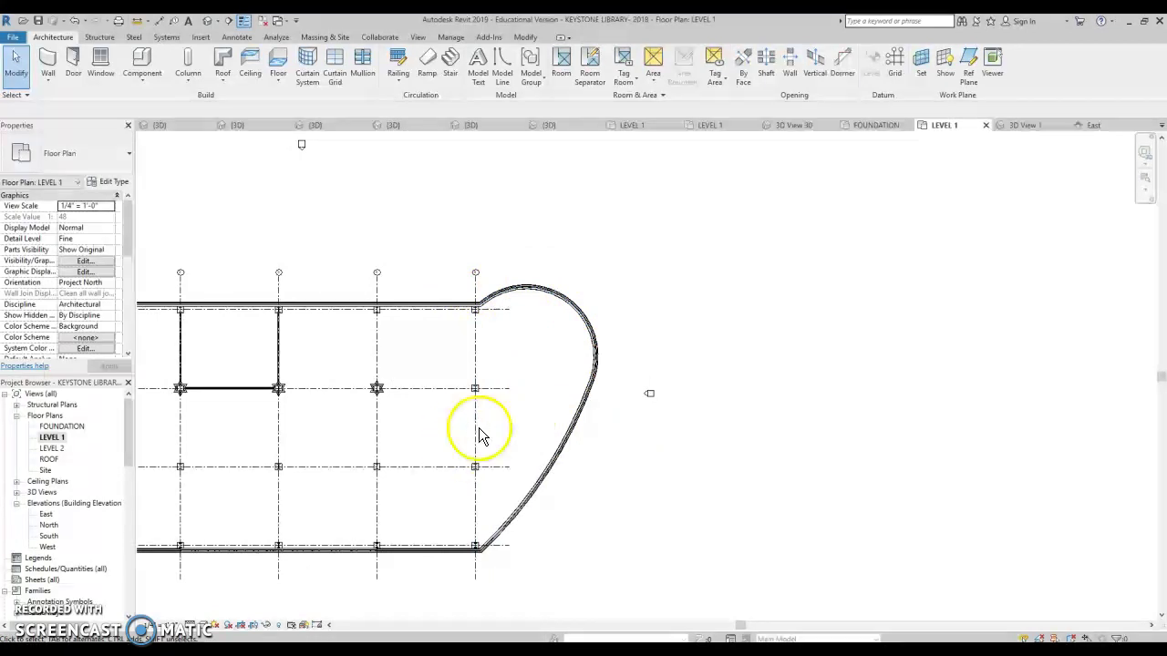
click(550, 297)
ctrl+click(568, 432)
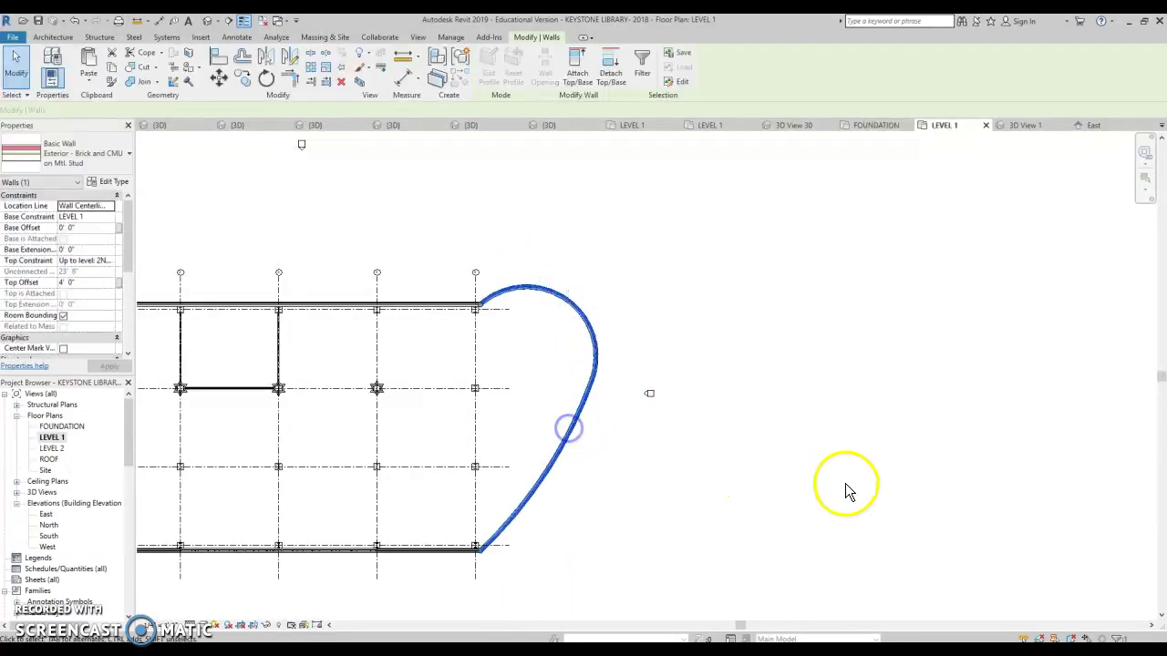
click(242, 80)
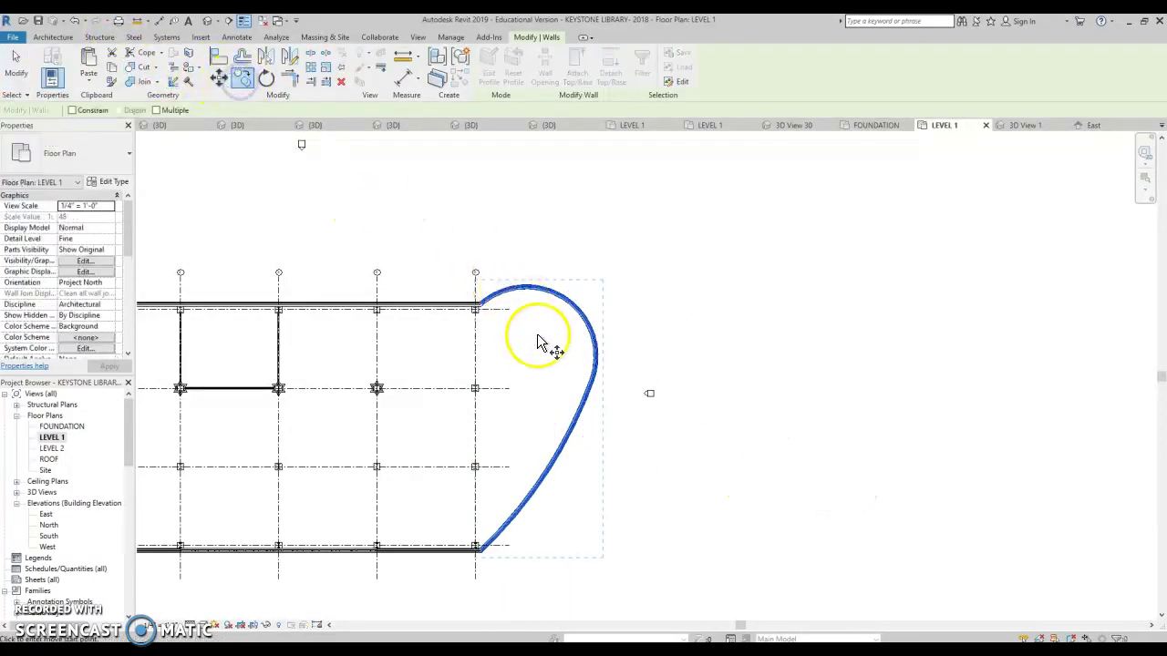
click(599, 344)
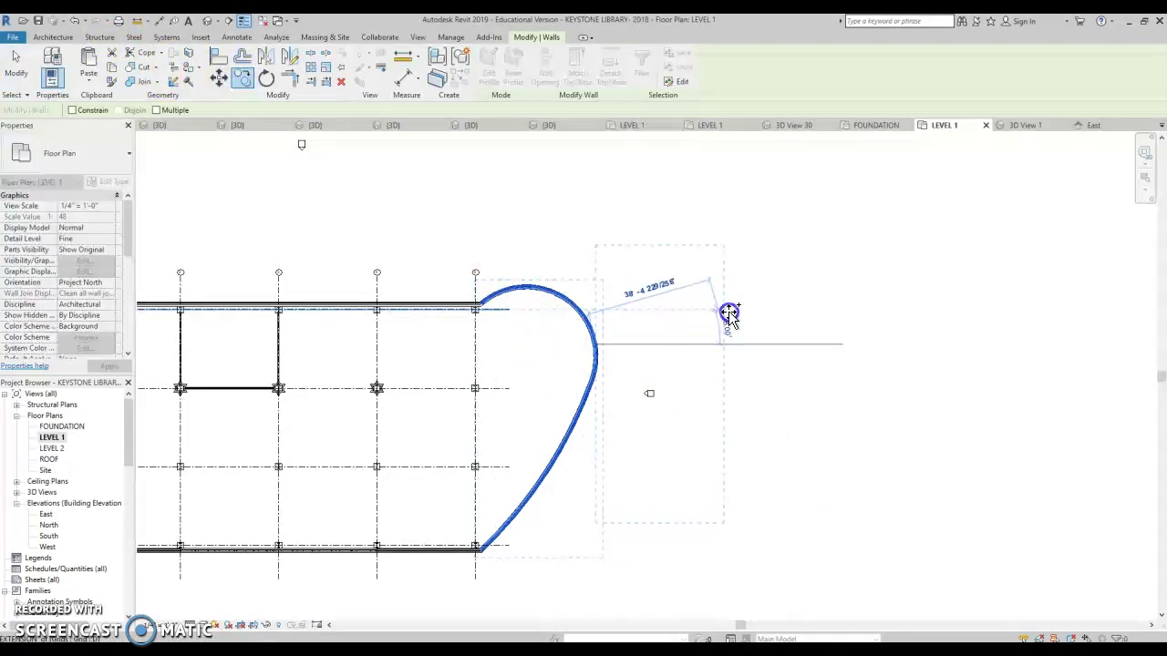
click(721, 312)
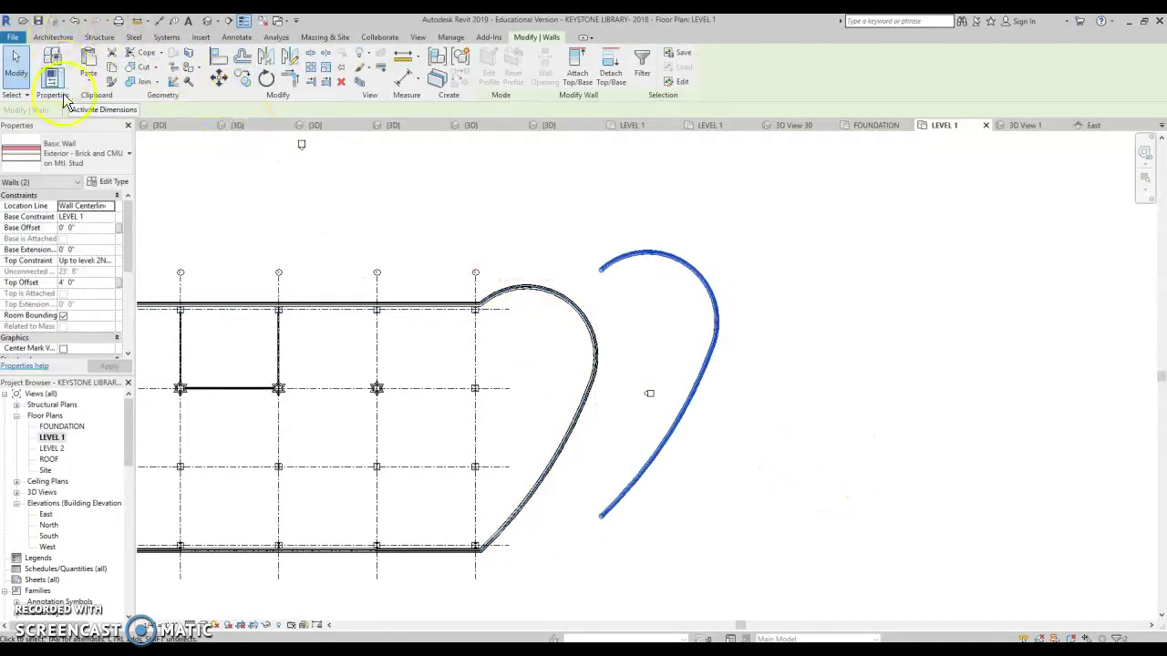
Step: Change the copied arcs to Curtain Wall: Storefront and align them onto the original curved walls
click(77, 143)
scroll(55, 342, down, 6)
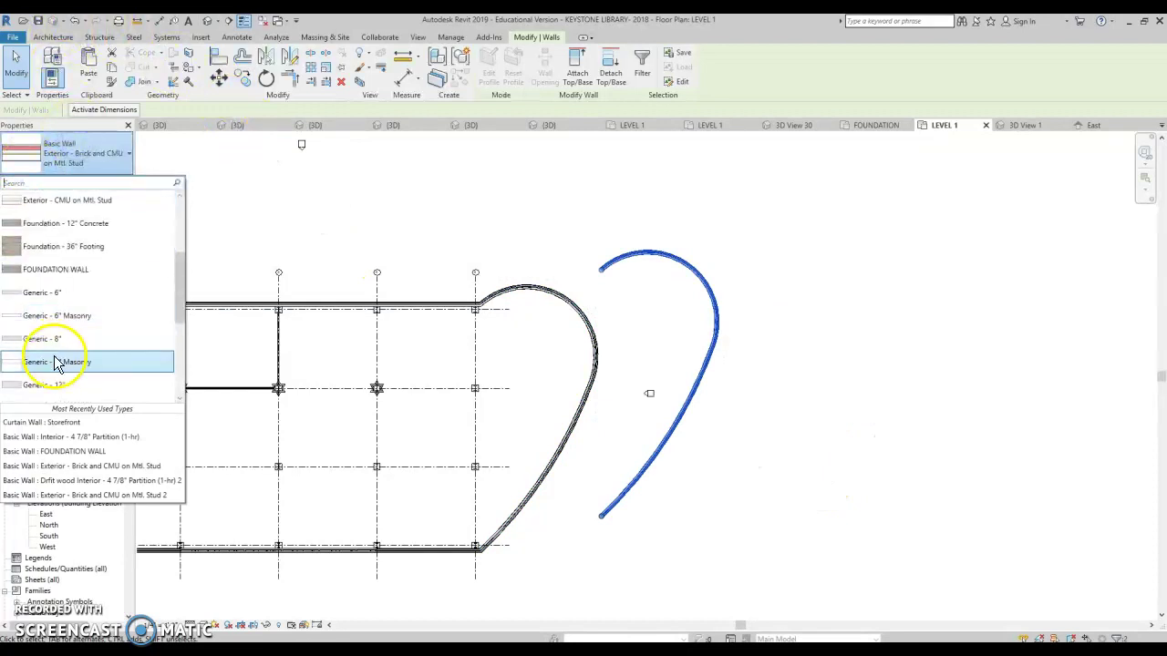
scroll(55, 367, down, 2)
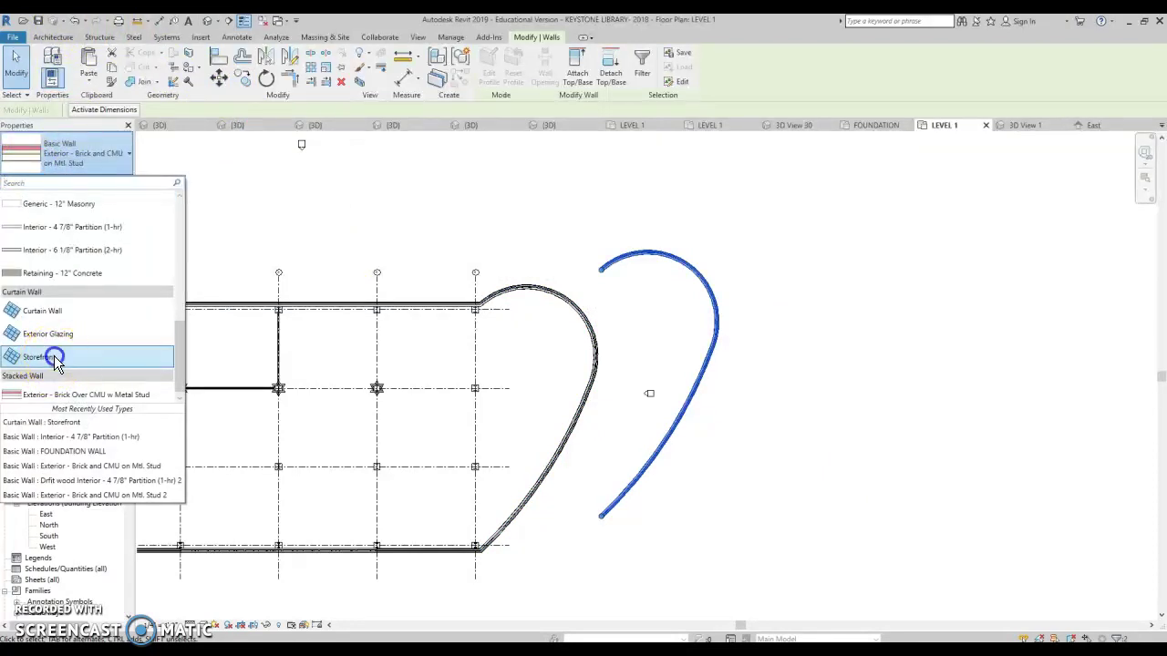
click(55, 360)
click(219, 56)
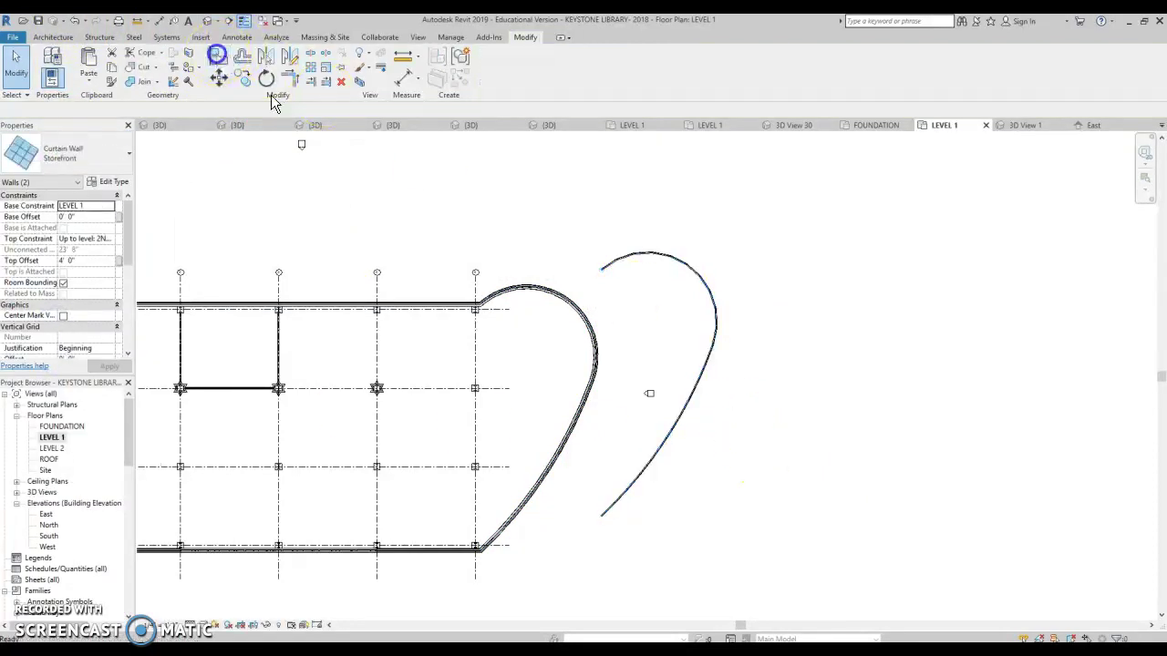
click(536, 290)
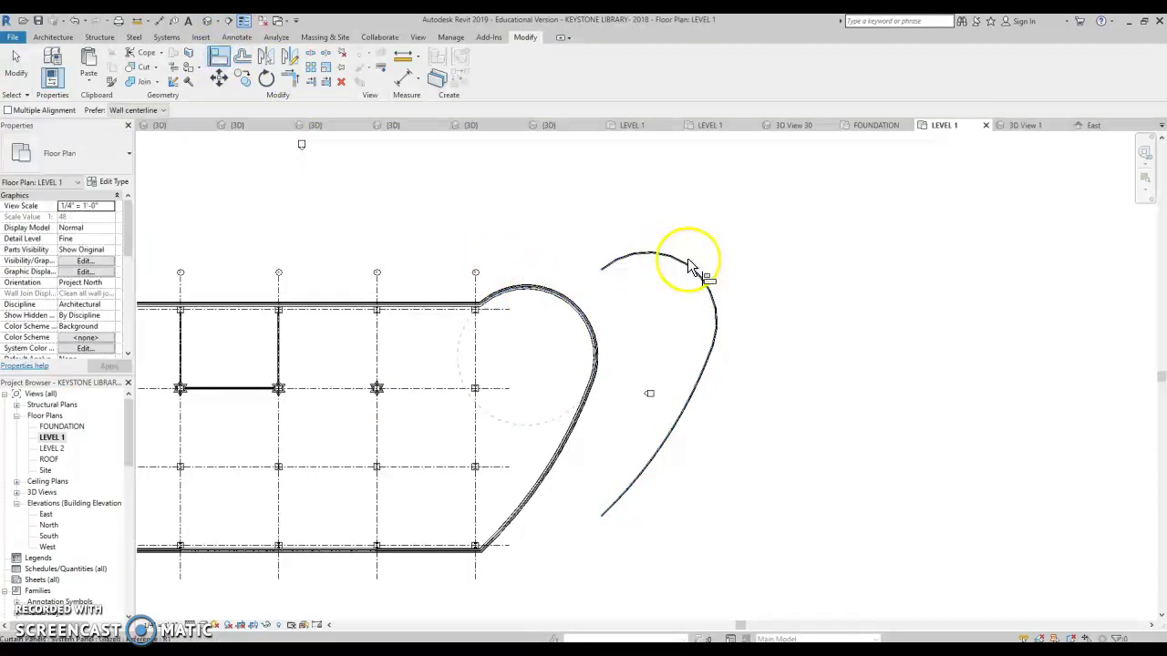
click(656, 316)
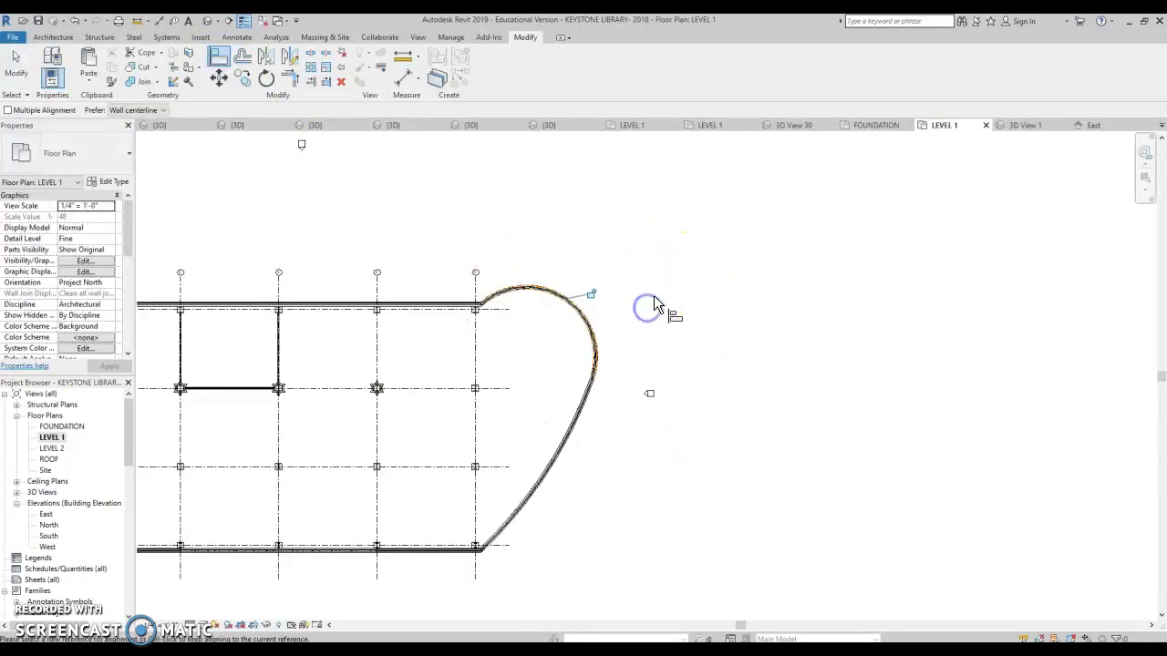
click(208, 20)
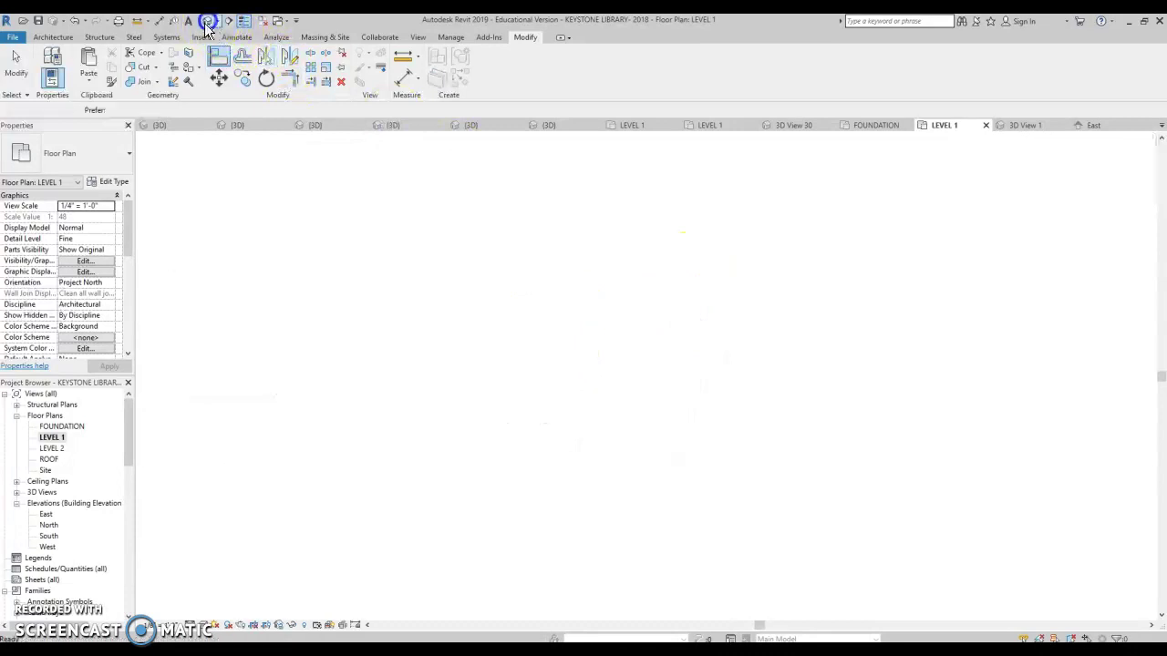
Step: Turn the 3D view to a top-front corner and select the front storefront curtain wall
click(1106, 184)
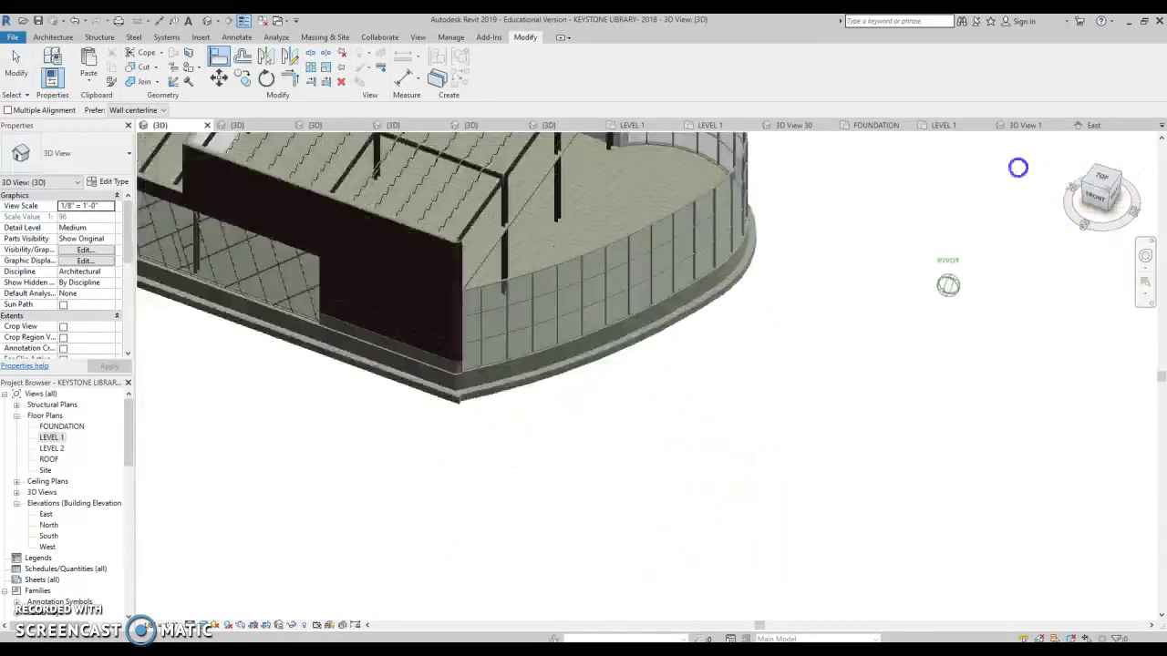
key(Escape)
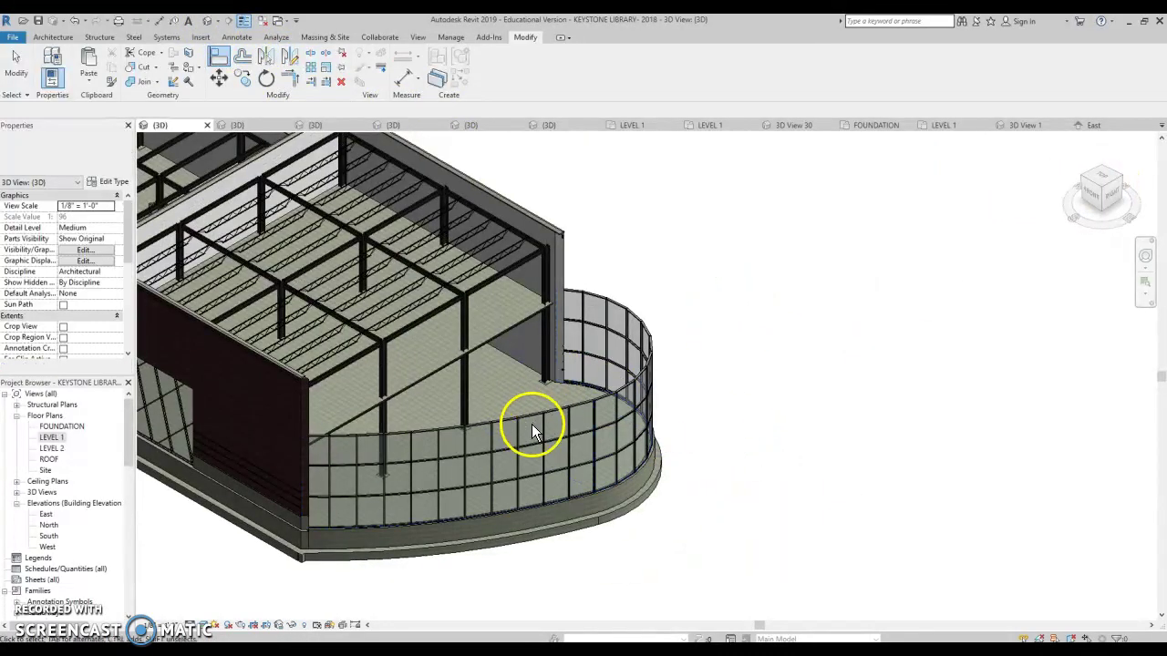
click(618, 308)
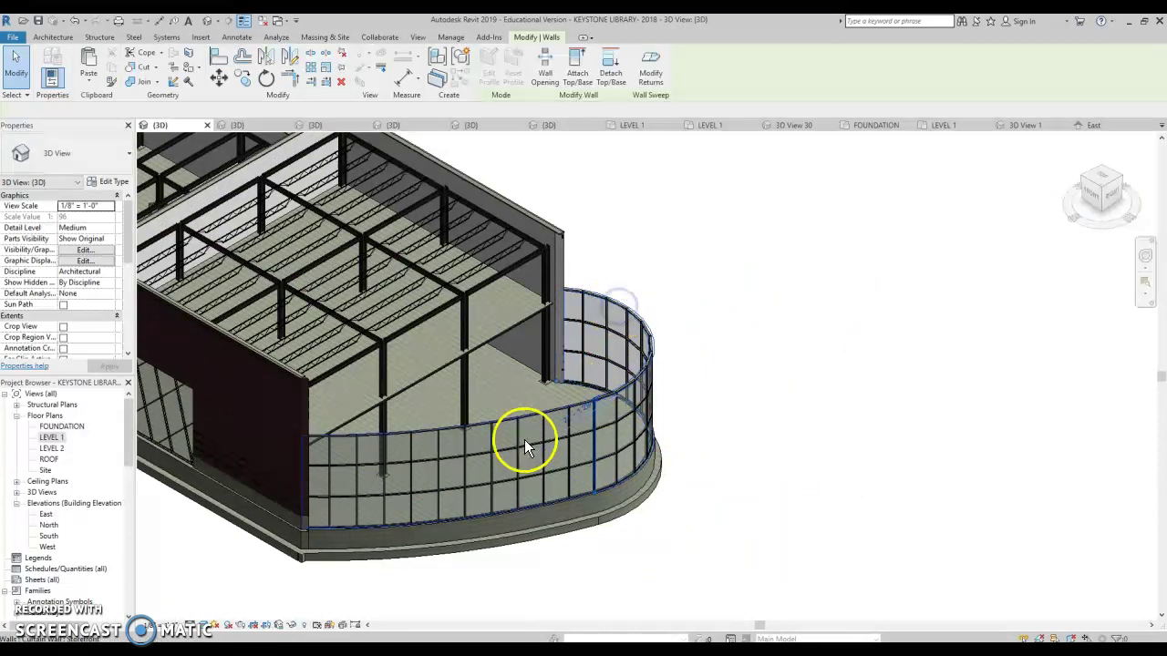
click(764, 437)
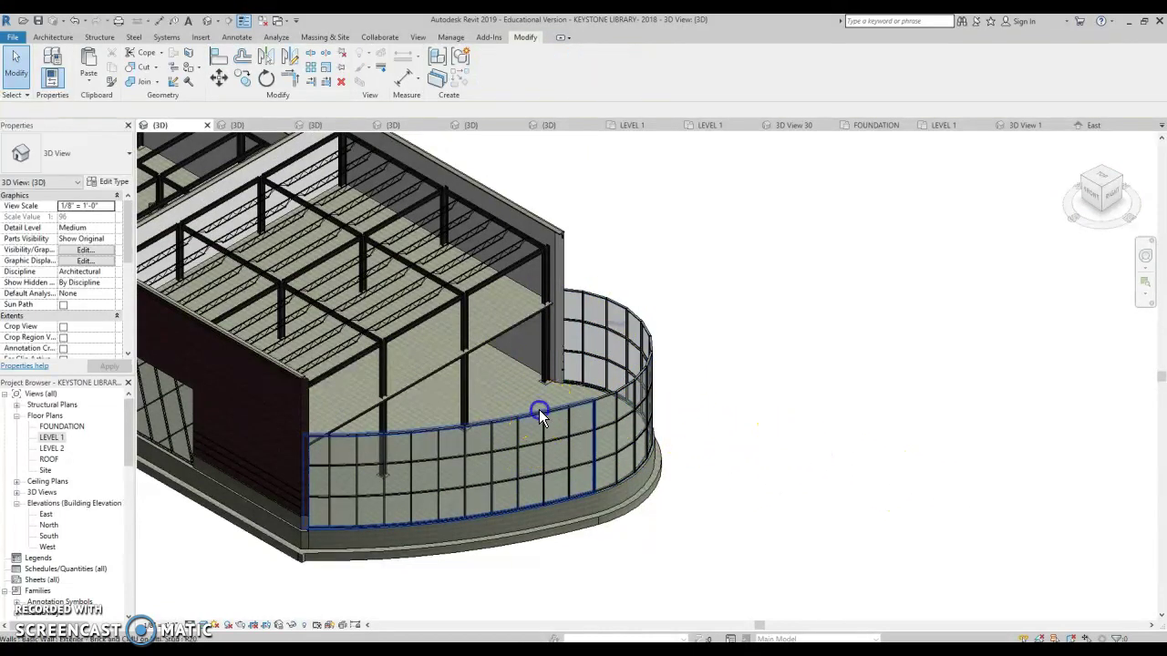
click(539, 410)
click(632, 546)
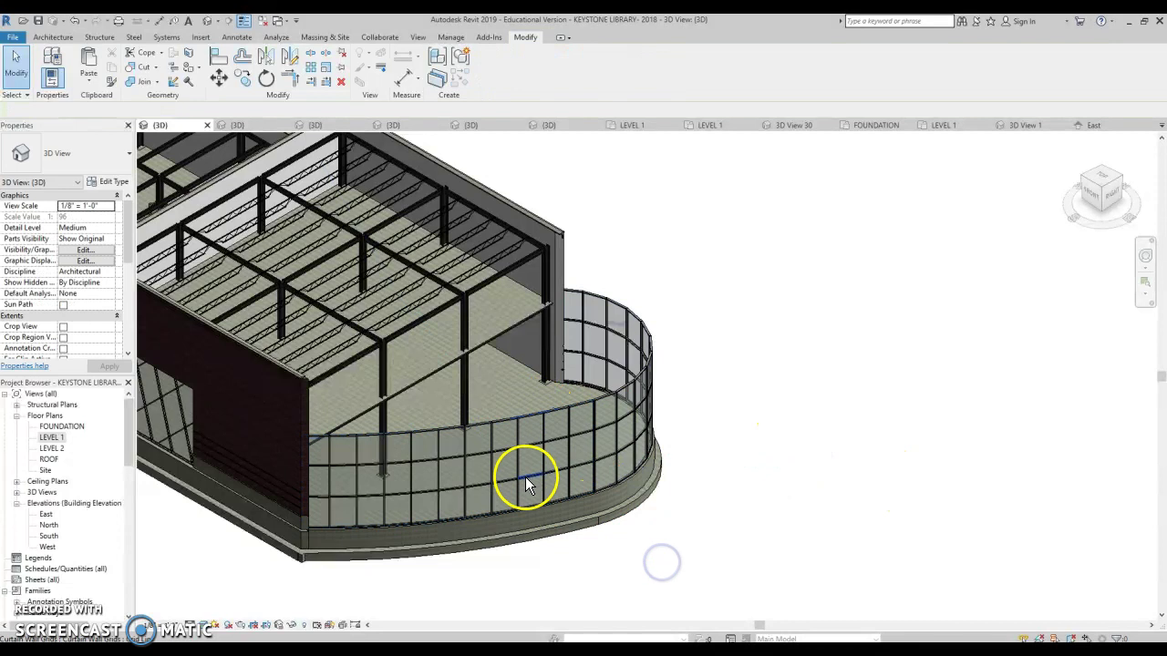
click(385, 512)
Step: Set its Top Constraint to Up to level with a 0' 0" top offset
click(238, 335)
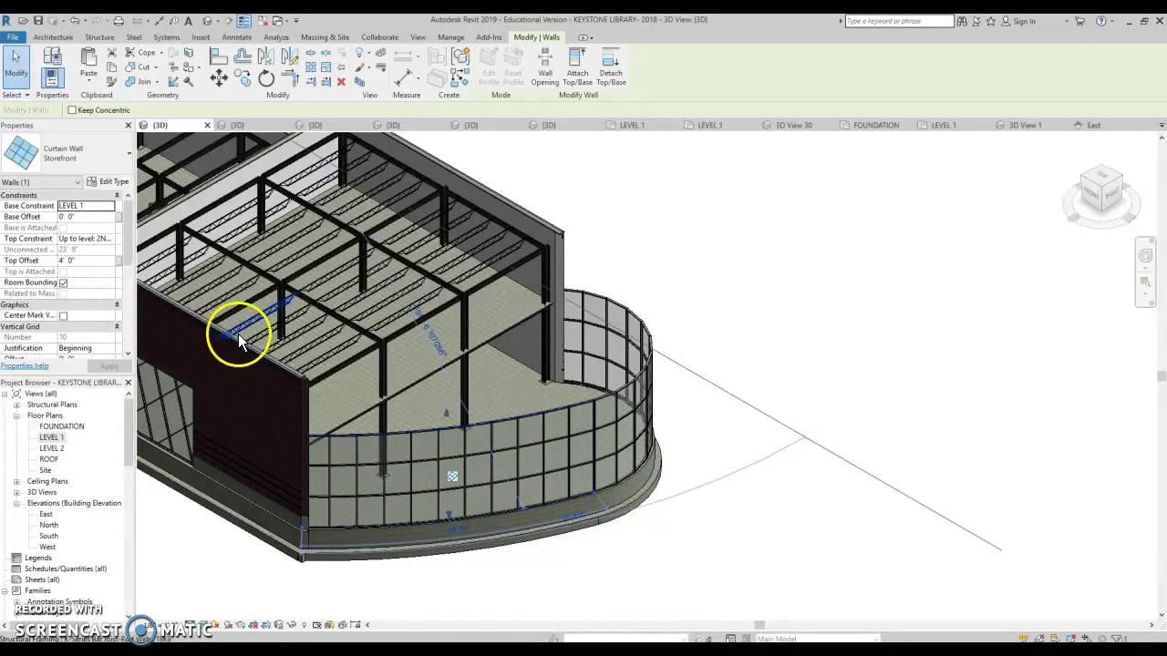
click(124, 243)
click(98, 283)
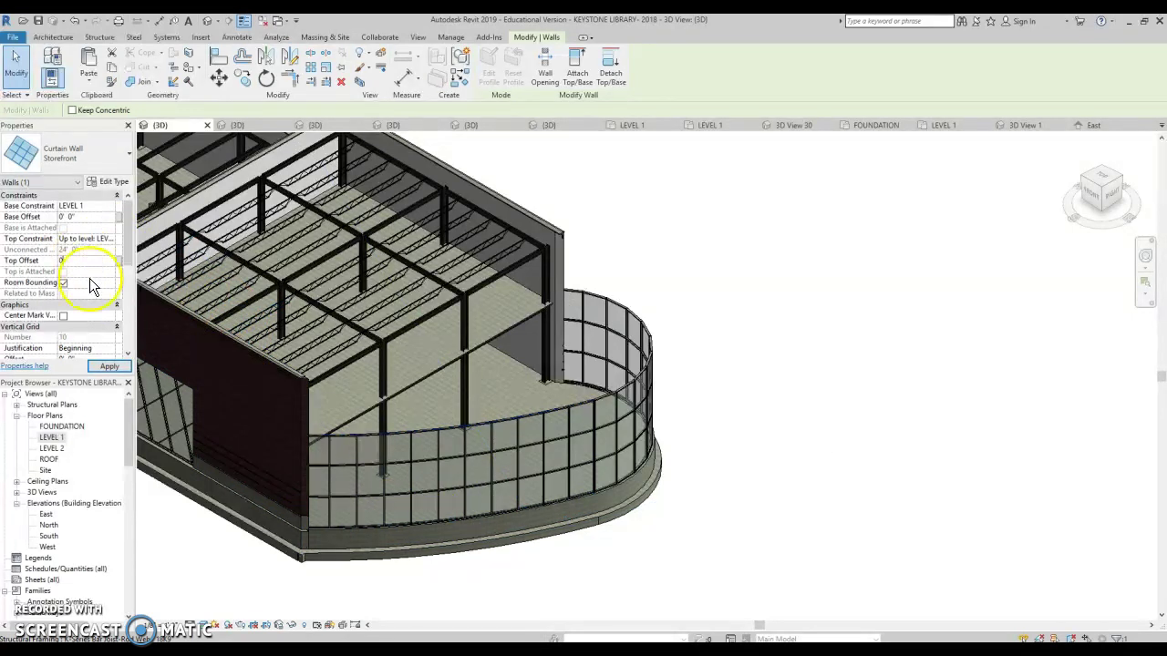
click(117, 367)
click(814, 409)
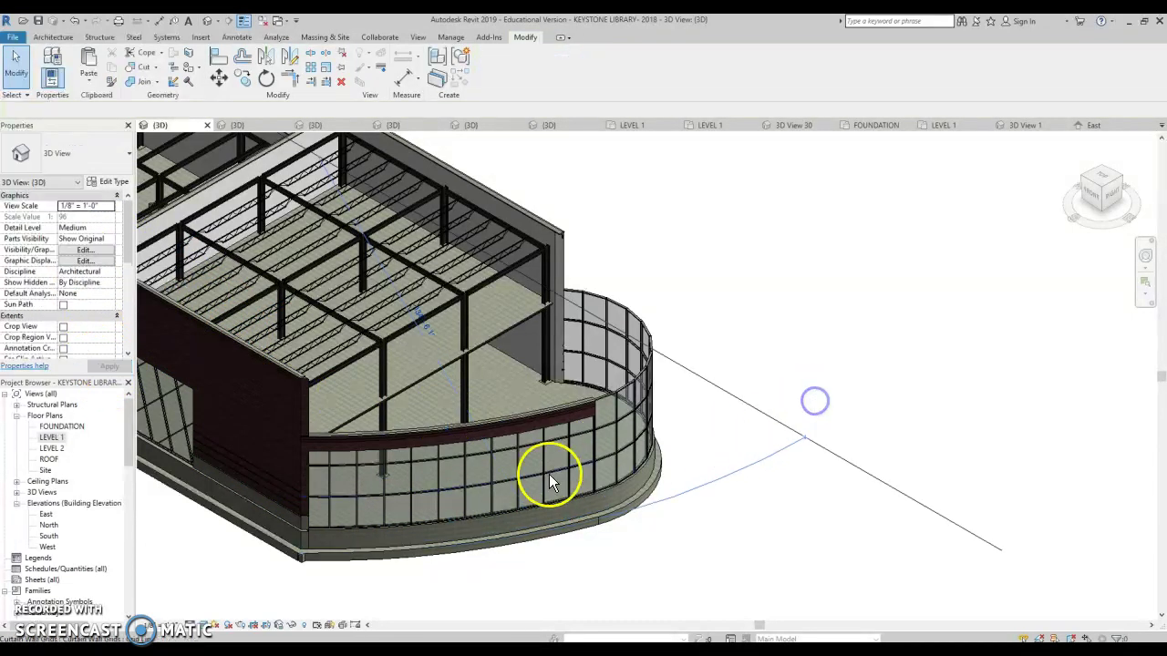
scroll(548, 474, up, 3)
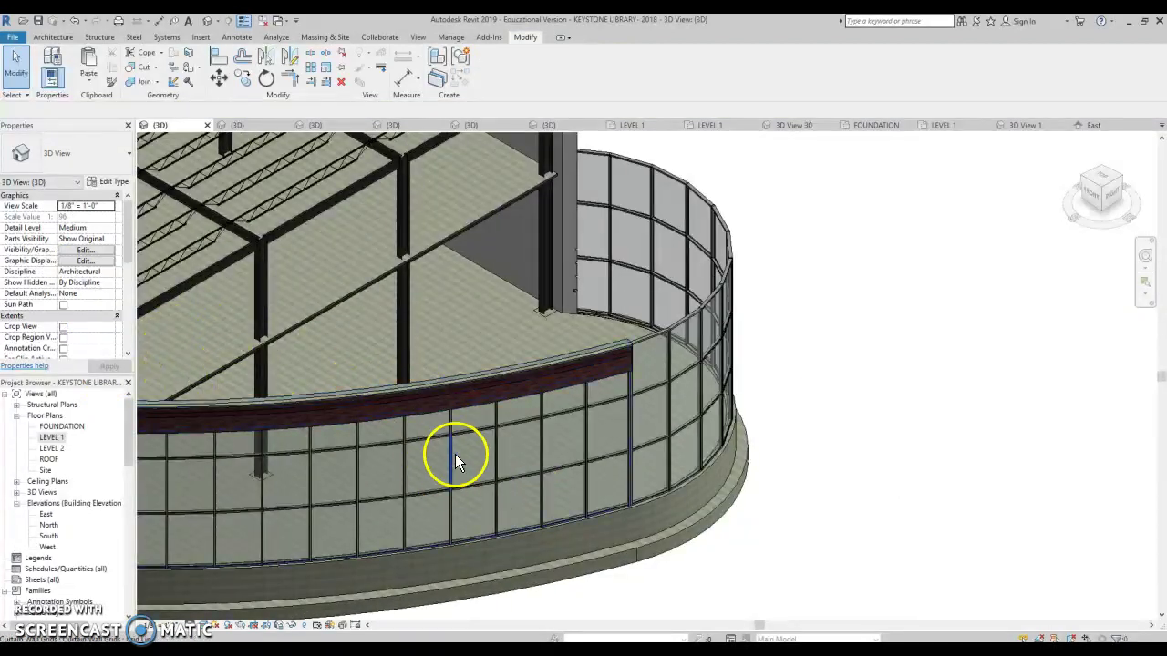
click(460, 412)
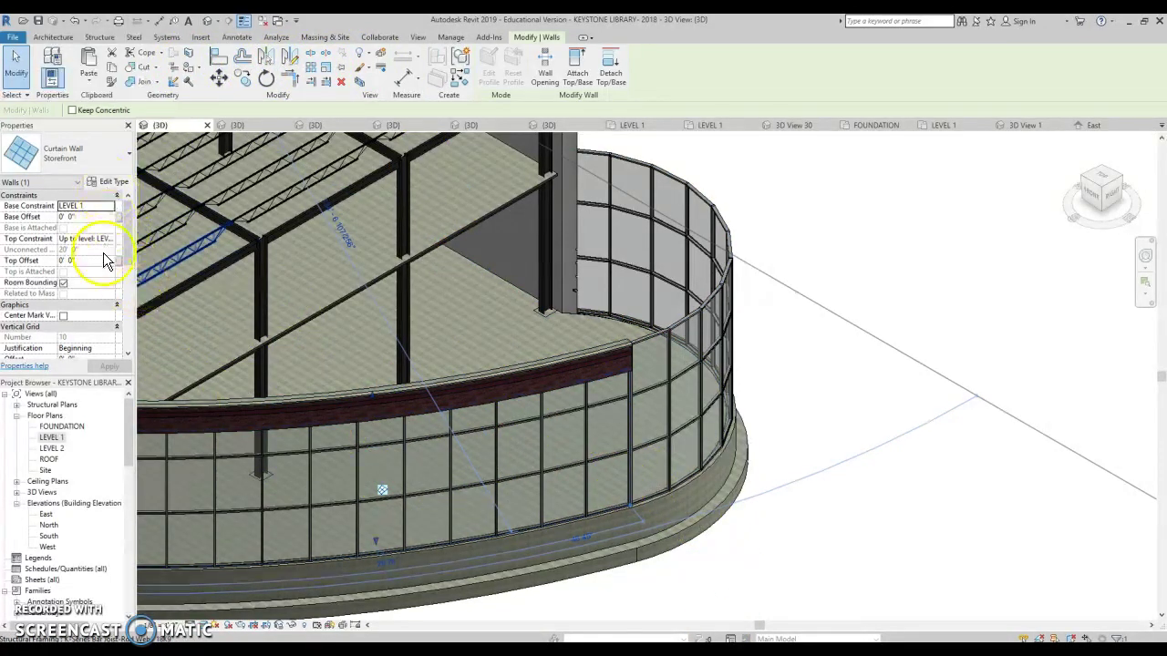
Step: Duplicate the wall type as 'N Storefront 2' with 4' vertical and 12' horizontal grid spacing
click(108, 183)
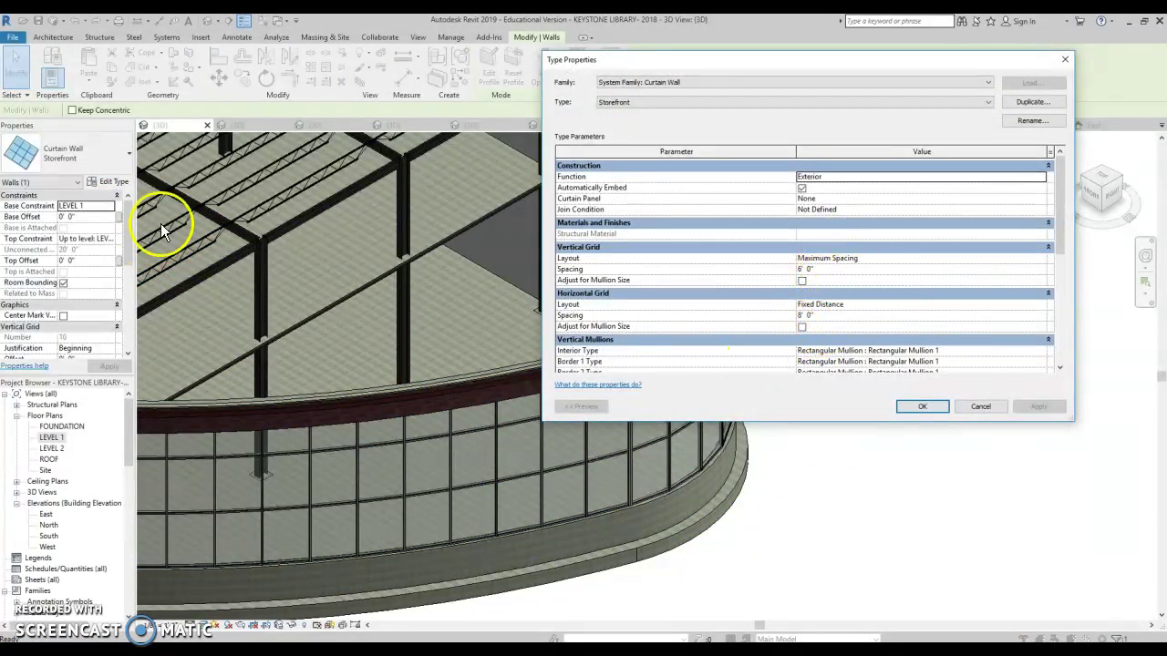
click(1031, 102)
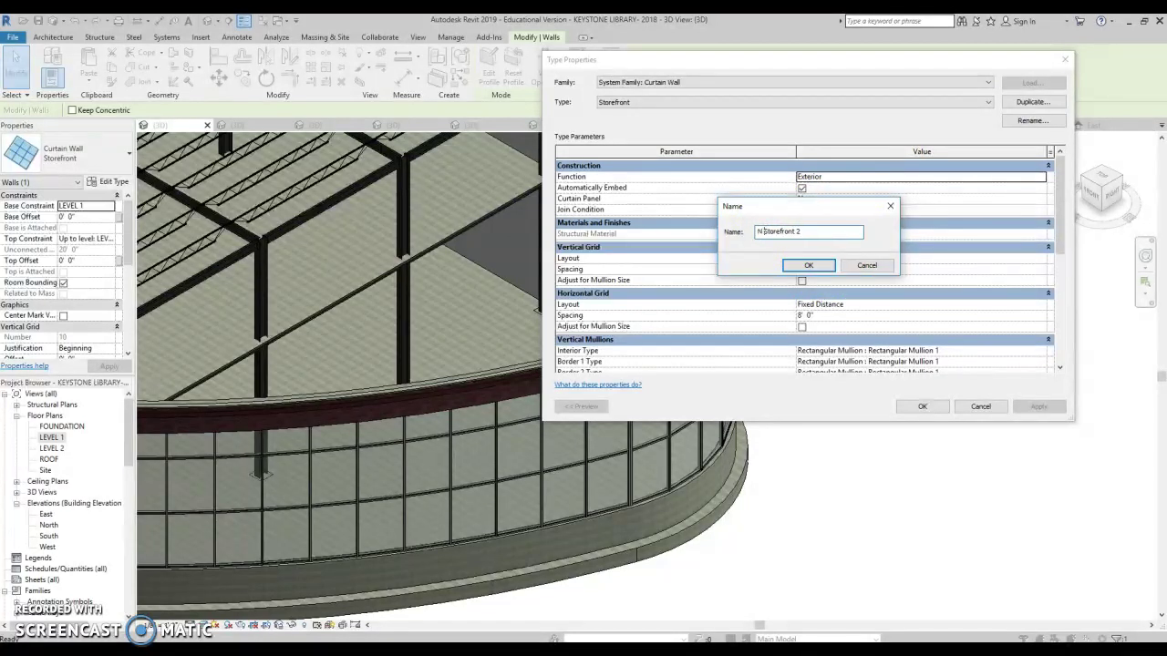
text(N)
click(819, 265)
click(768, 269)
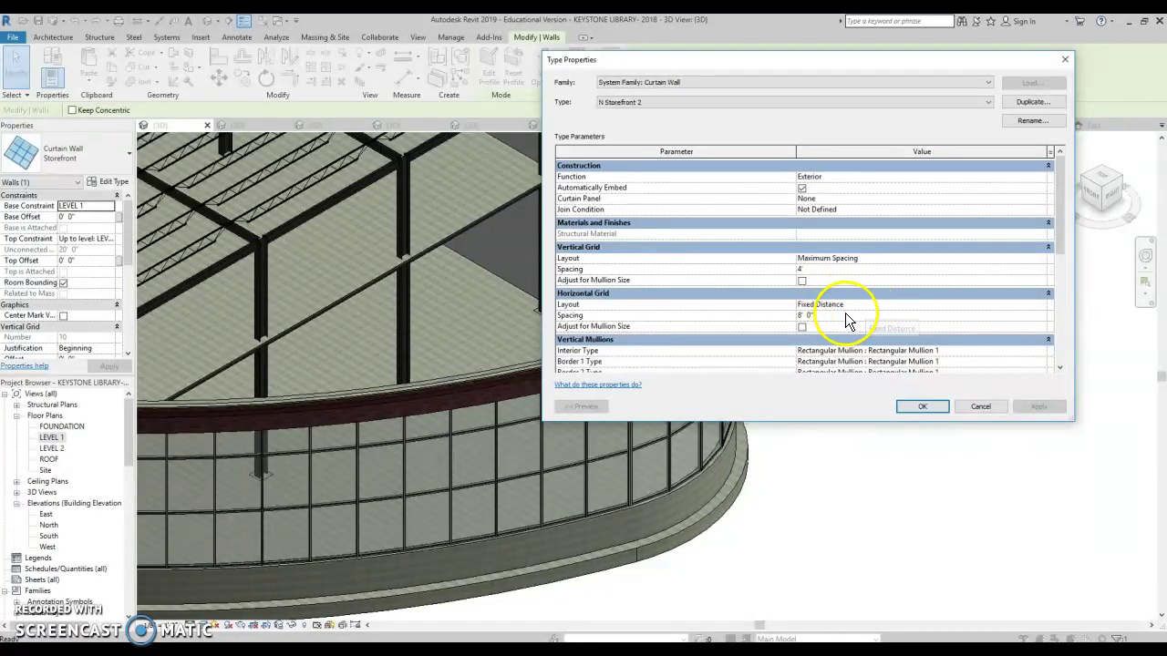
click(837, 315)
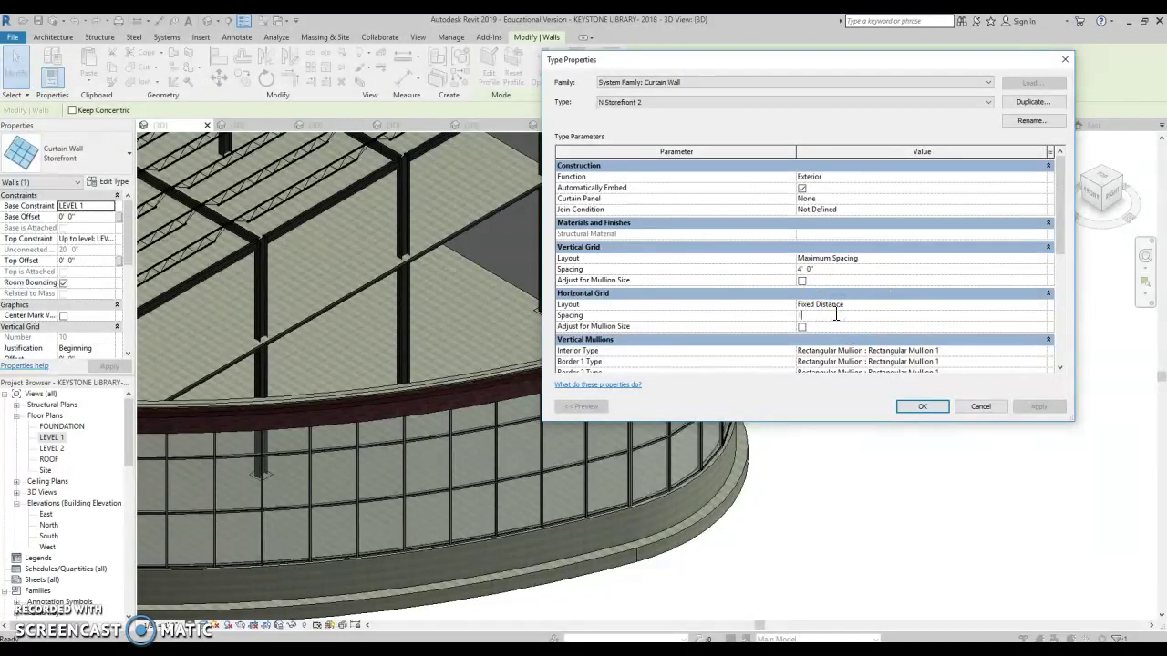
click(938, 407)
Step: Orbit out to see the whole building, then go to the LEVEL 1 plan
shift+middle_drag(957, 358, 833, 391)
scroll(797, 413, down, 3)
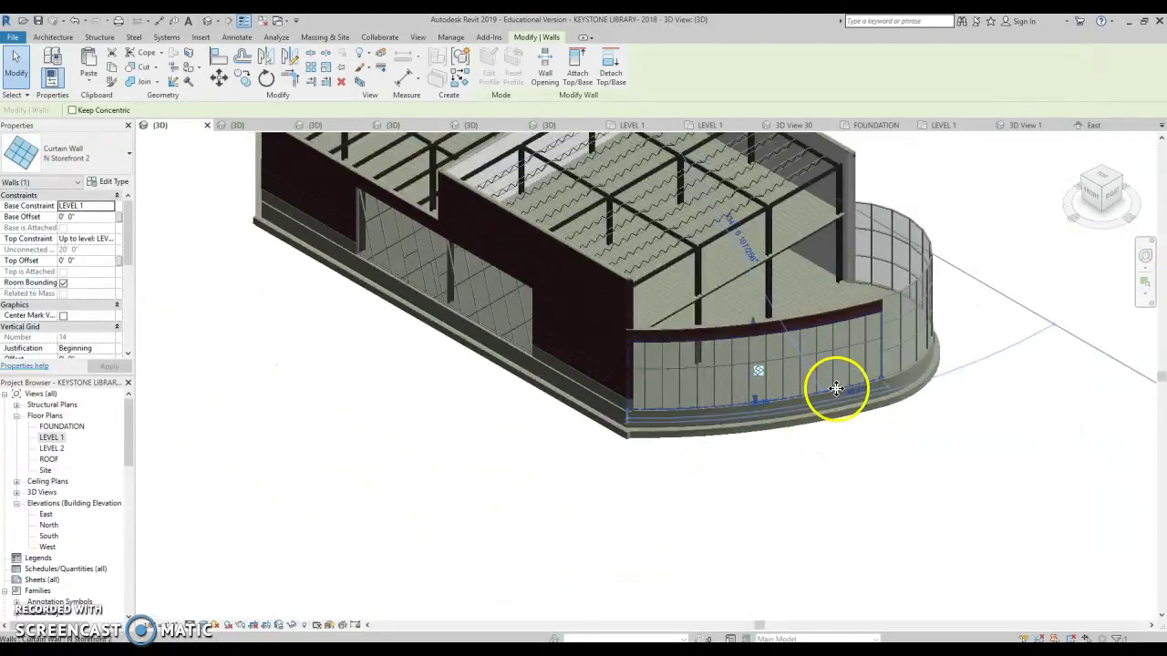
scroll(776, 484, down, 2)
middle_drag(776, 484, 823, 513)
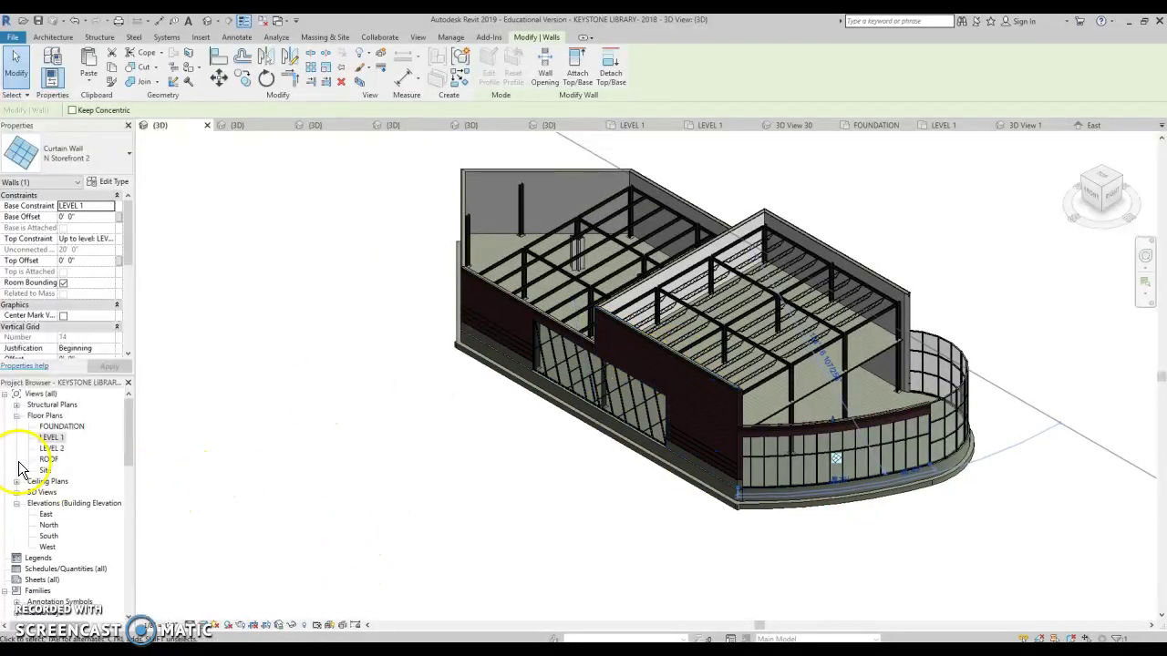
double_click(45, 440)
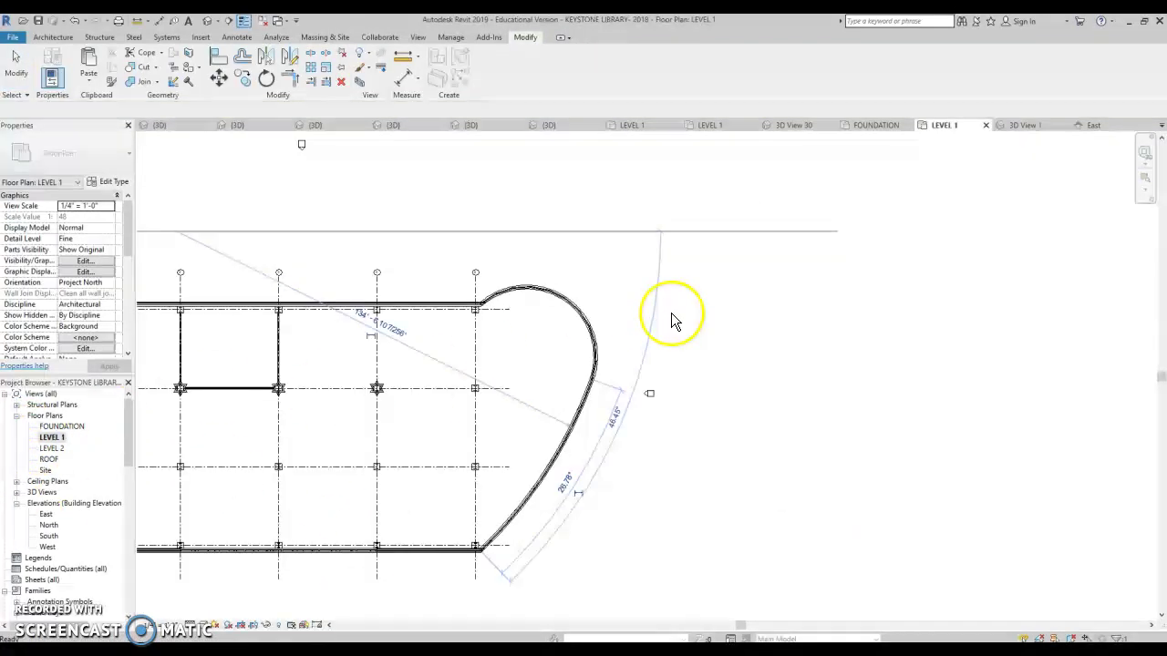
scroll(273, 391, up, 3)
click(274, 390)
scroll(554, 409, up, 4)
scroll(541, 409, up, 2)
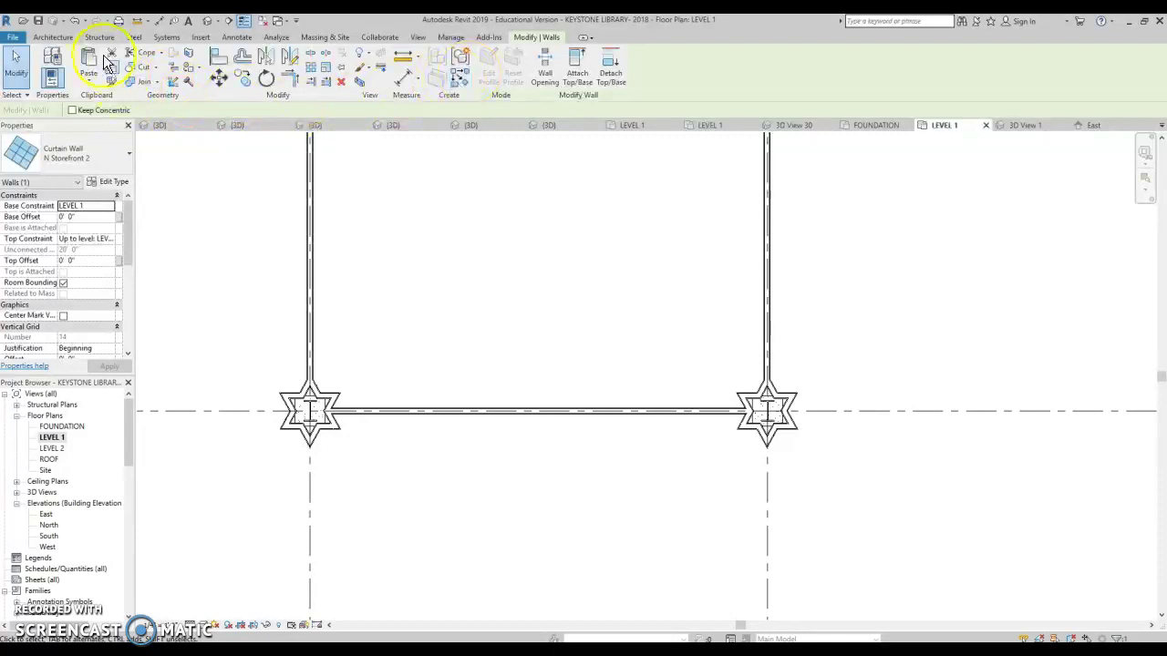
Step: Start a Storefront curtain wall with its height set to 8' 0"
click(56, 39)
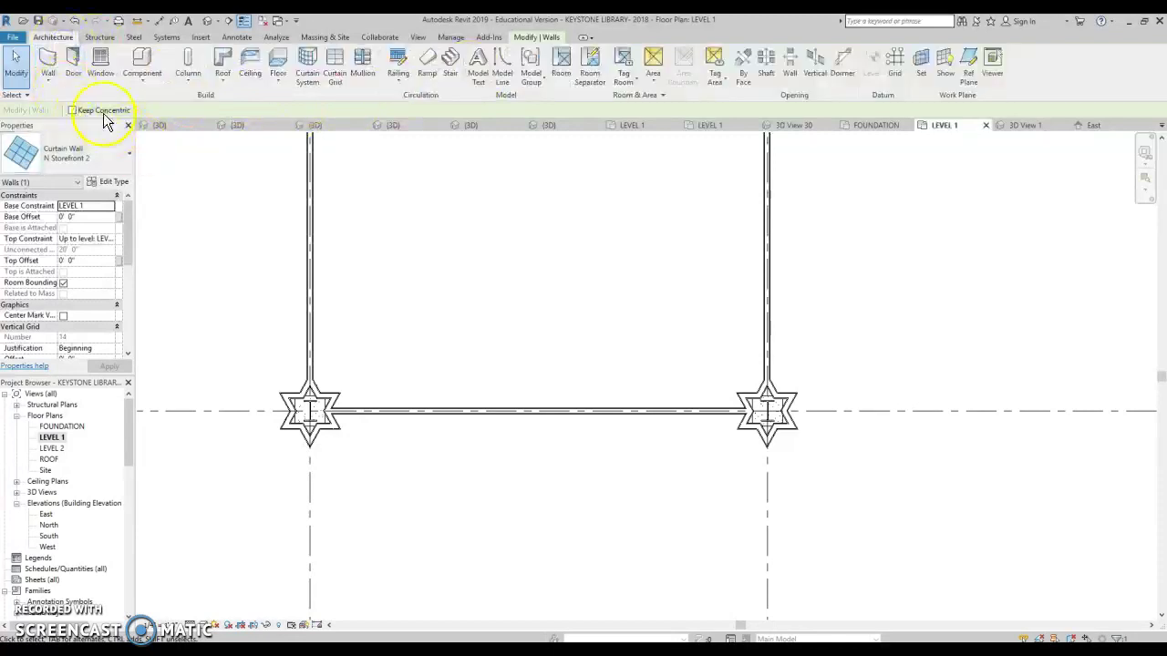
click(47, 60)
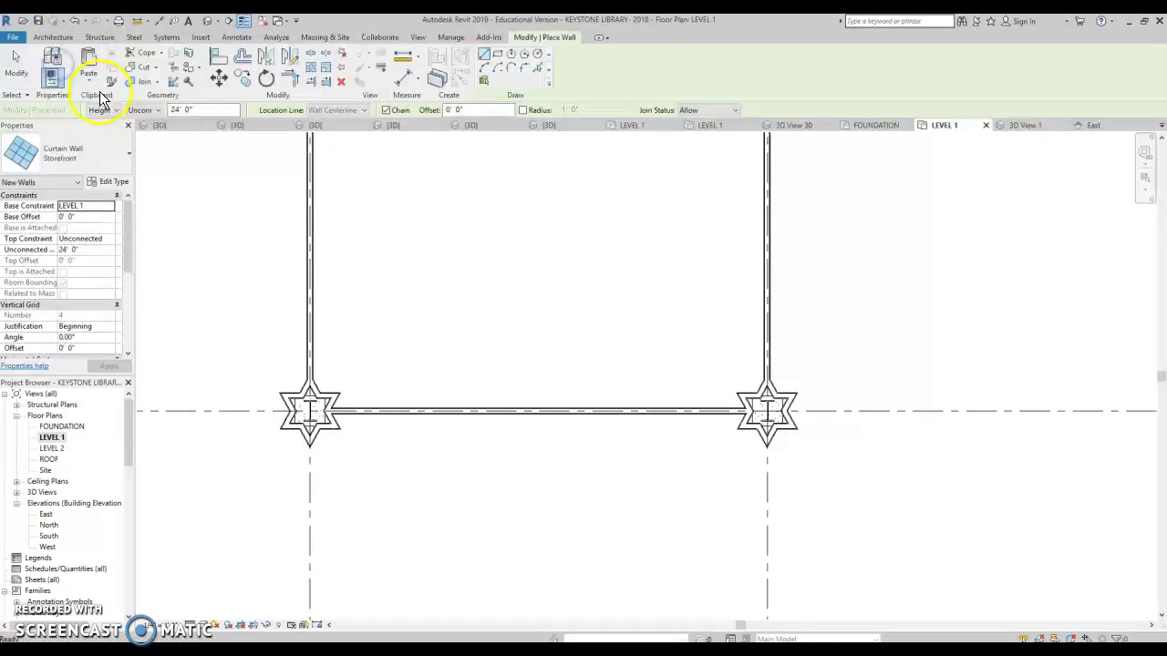
click(346, 473)
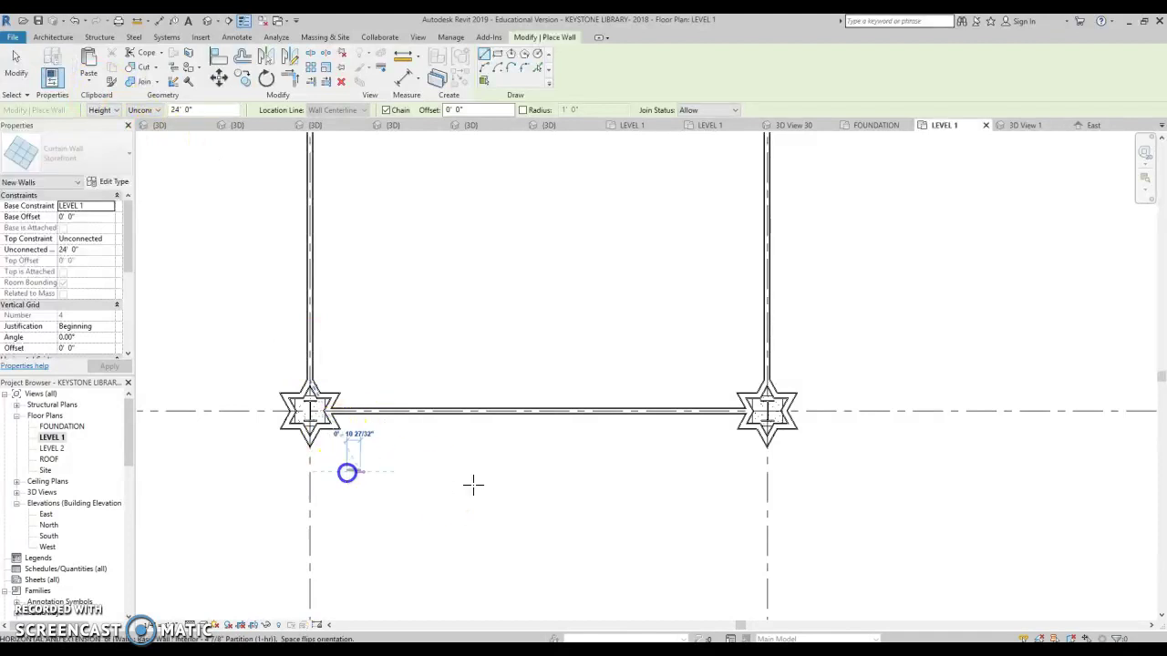
click(735, 469)
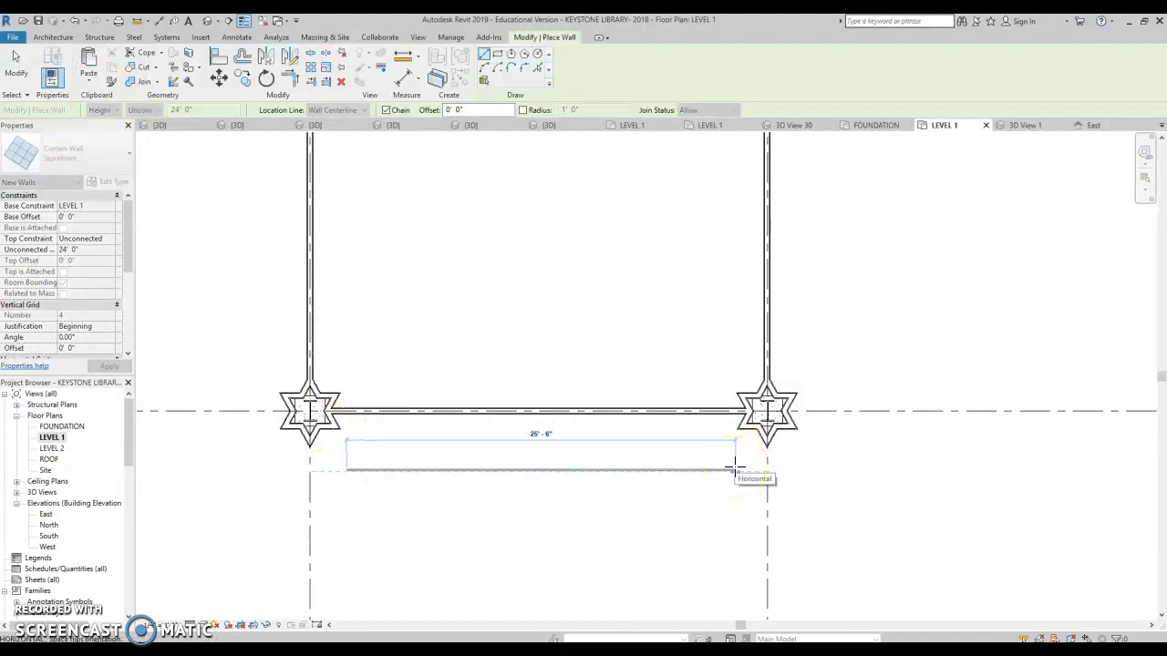
key(Escape)
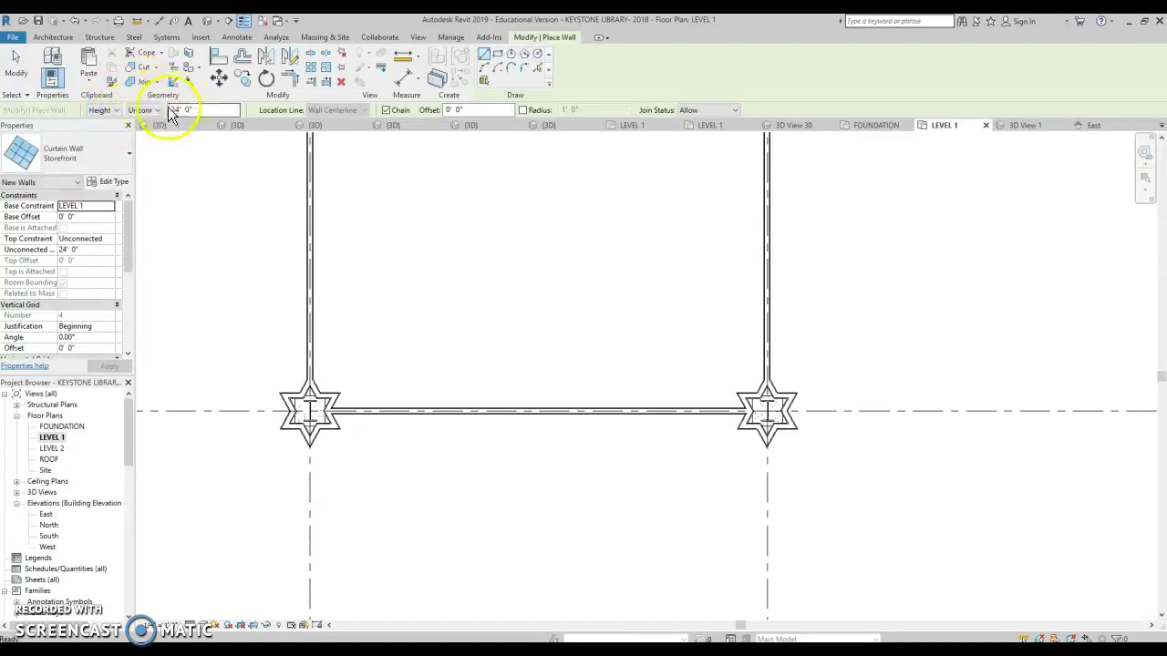
click(157, 110)
click(187, 109)
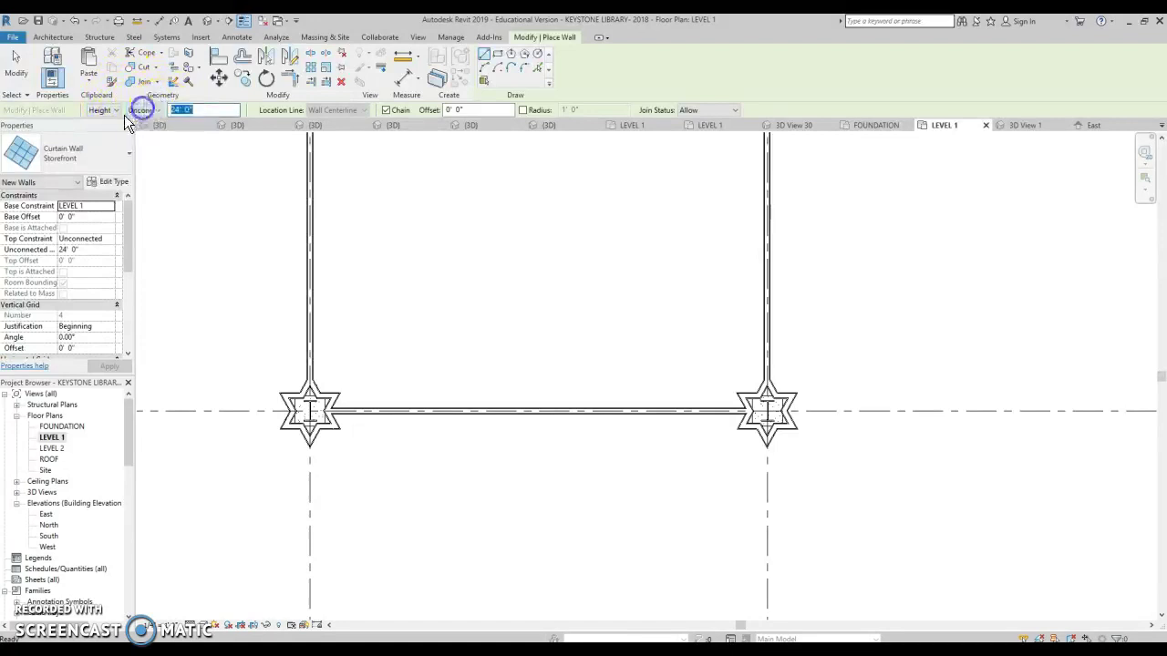
text(8)
key(Return)
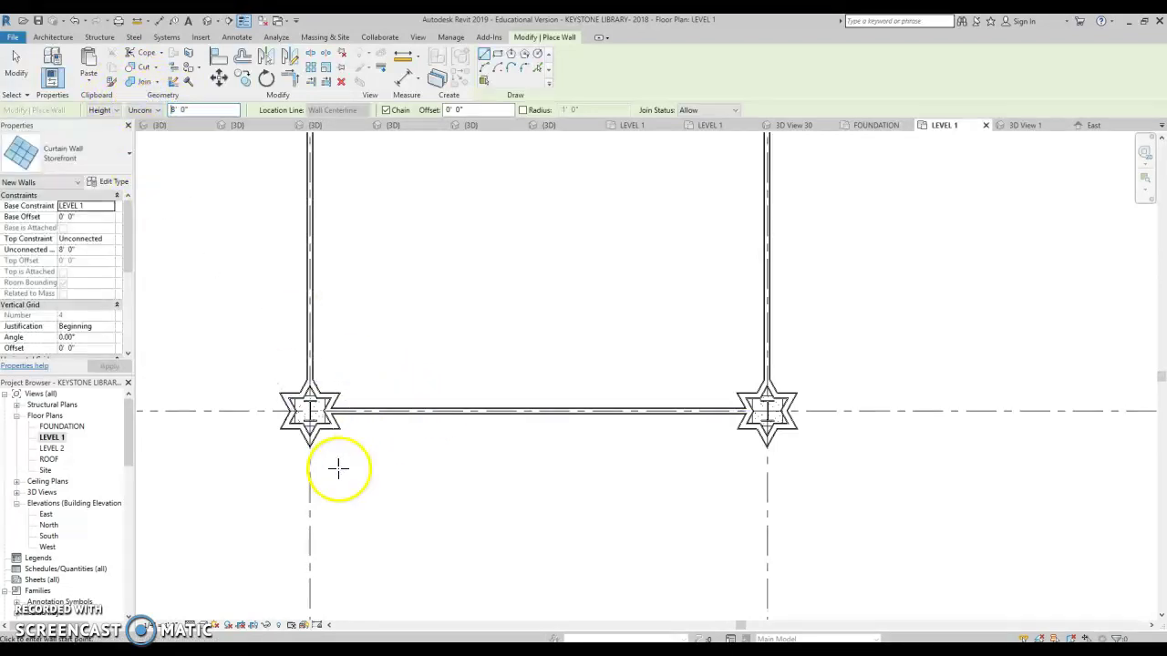
Step: Draw the 23'-6" storefront between the columns and align it onto the existing wall's centerline
click(349, 478)
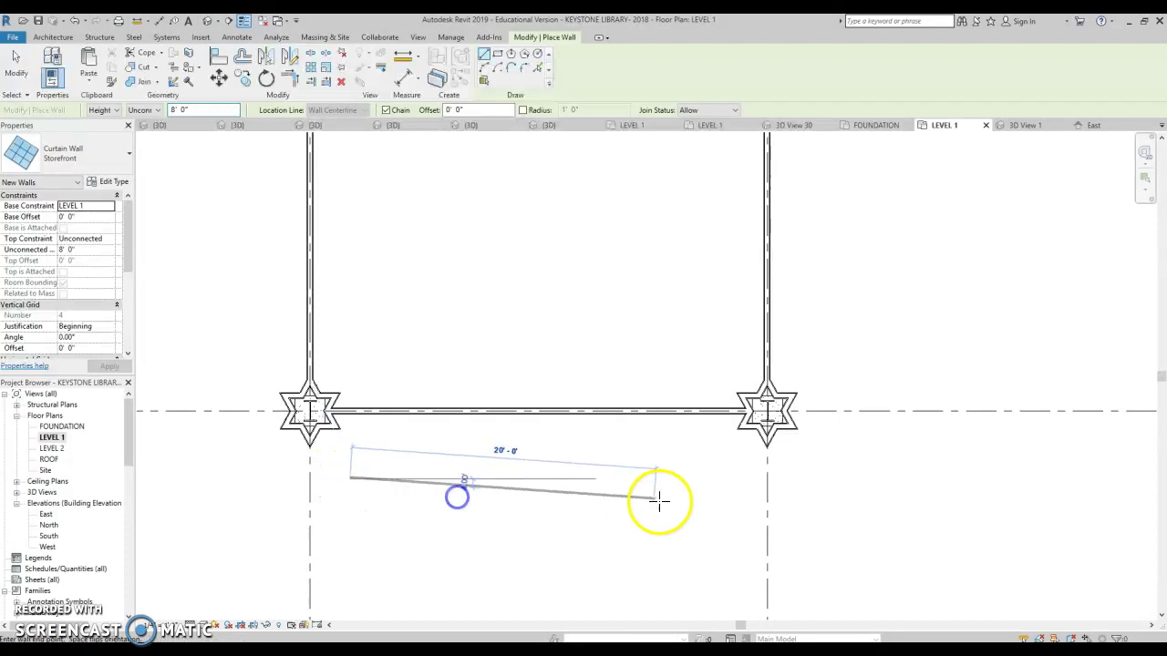
click(708, 481)
click(219, 57)
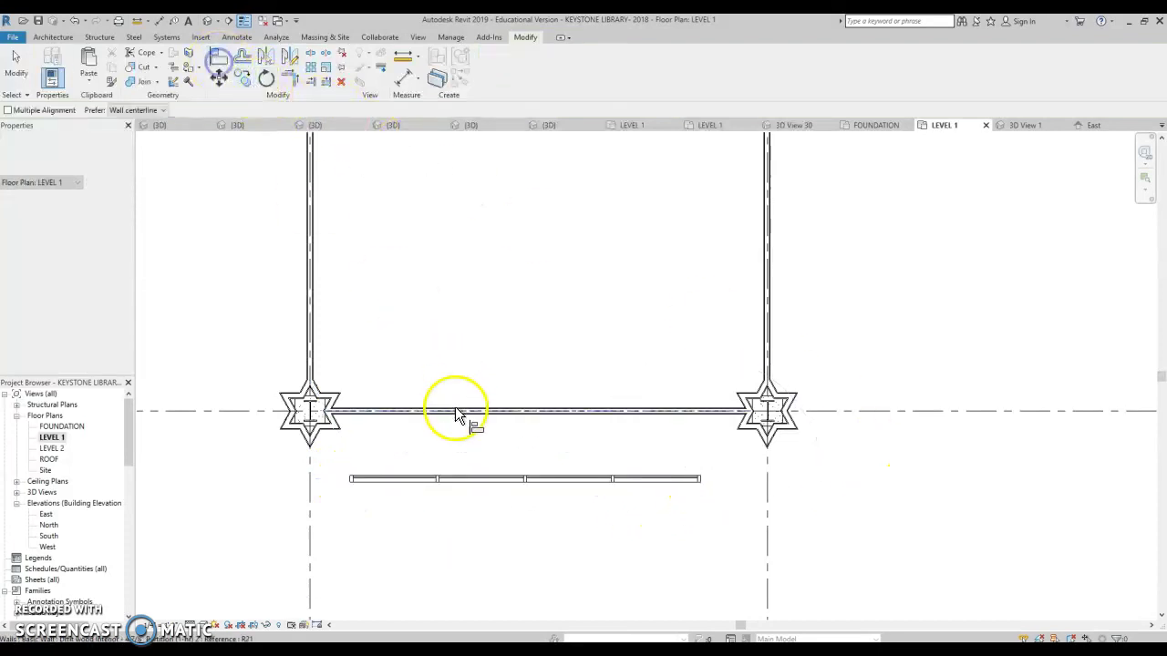
click(451, 413)
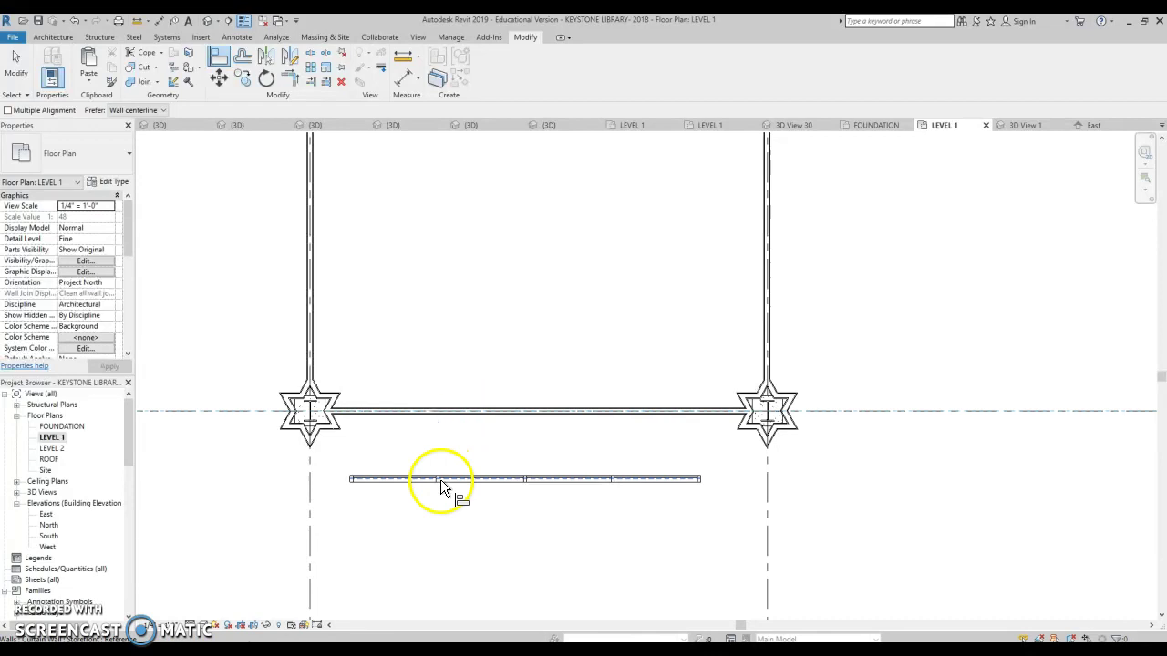
click(441, 480)
scroll(435, 411, down, 3)
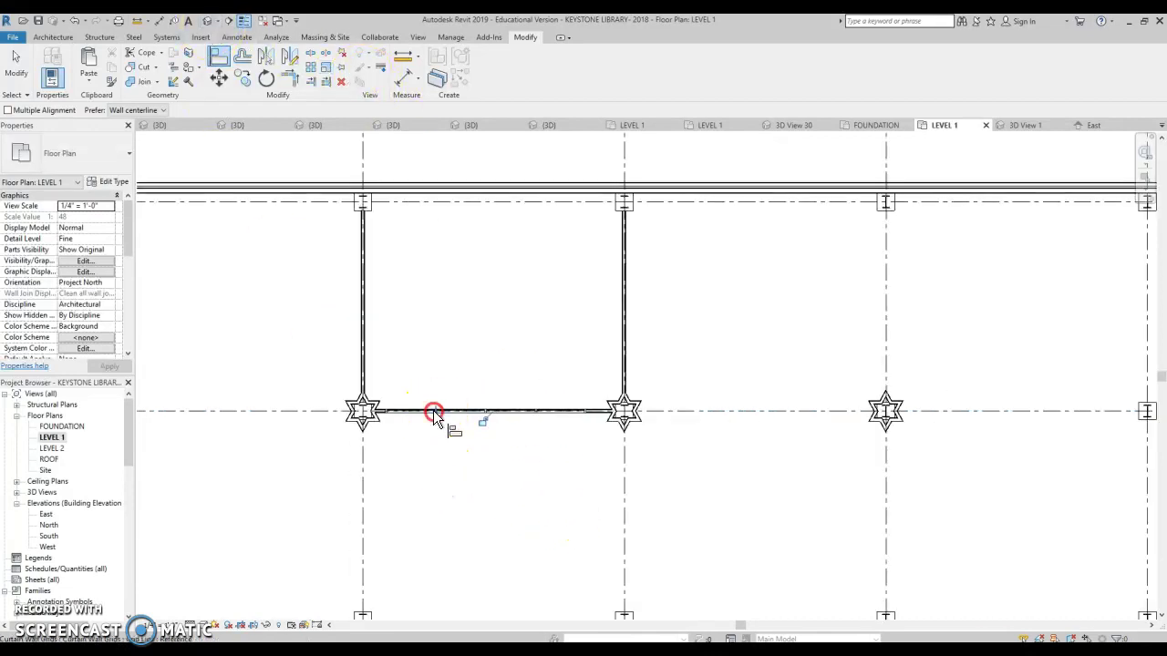
Step: Create a camera view aimed at the new storefront and enlarge its crop boundary
middle_drag(434, 411, 333, 265)
click(219, 24)
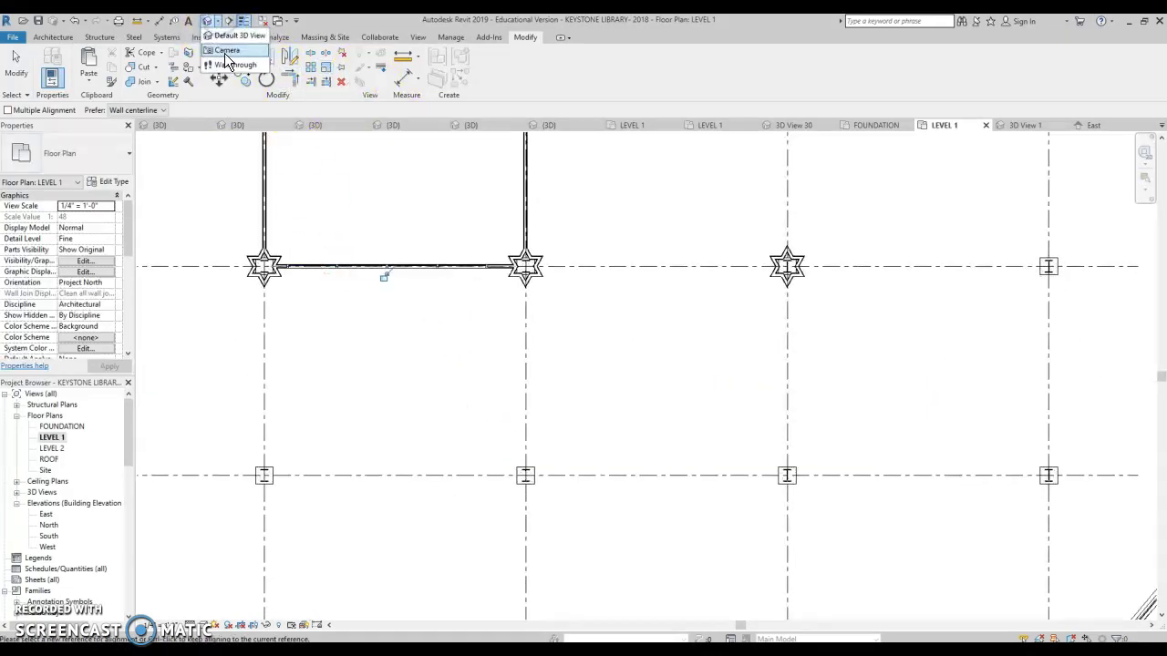
click(227, 51)
click(414, 428)
click(419, 241)
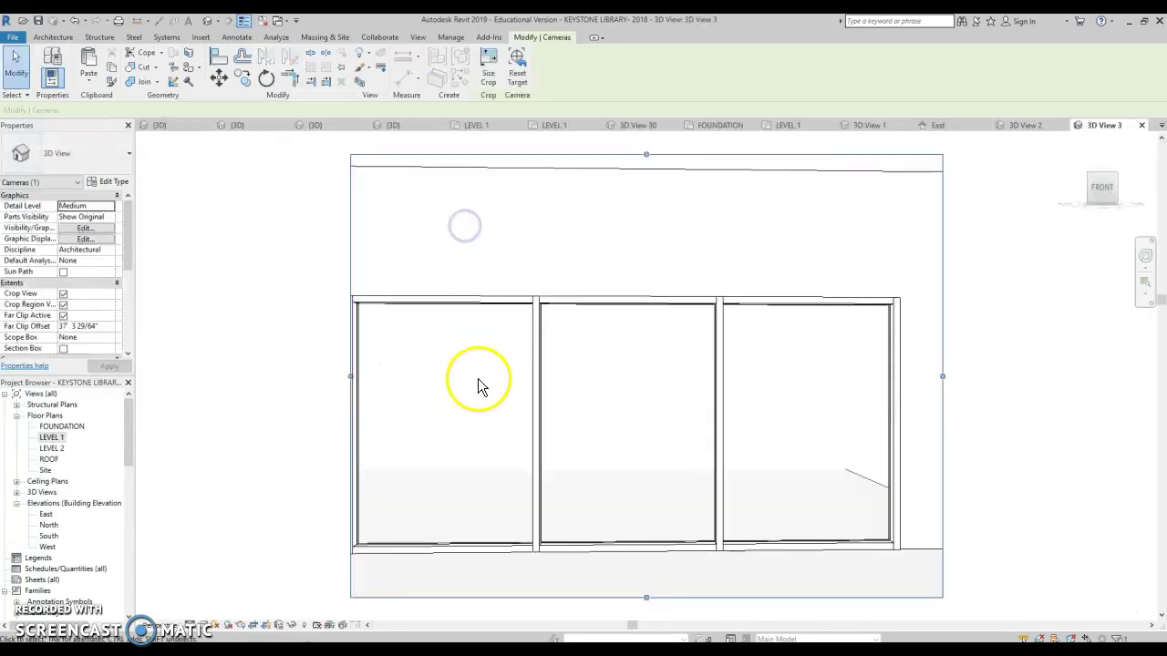
scroll(478, 379, down, 3)
drag(551, 487, 555, 558)
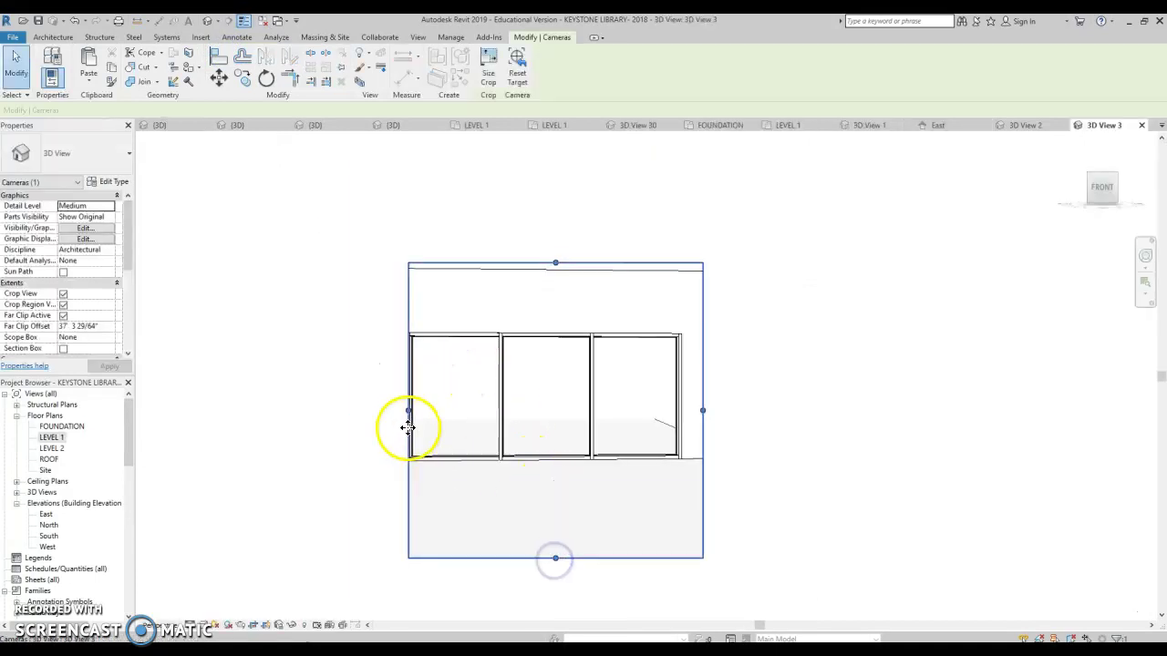
drag(401, 411, 334, 410)
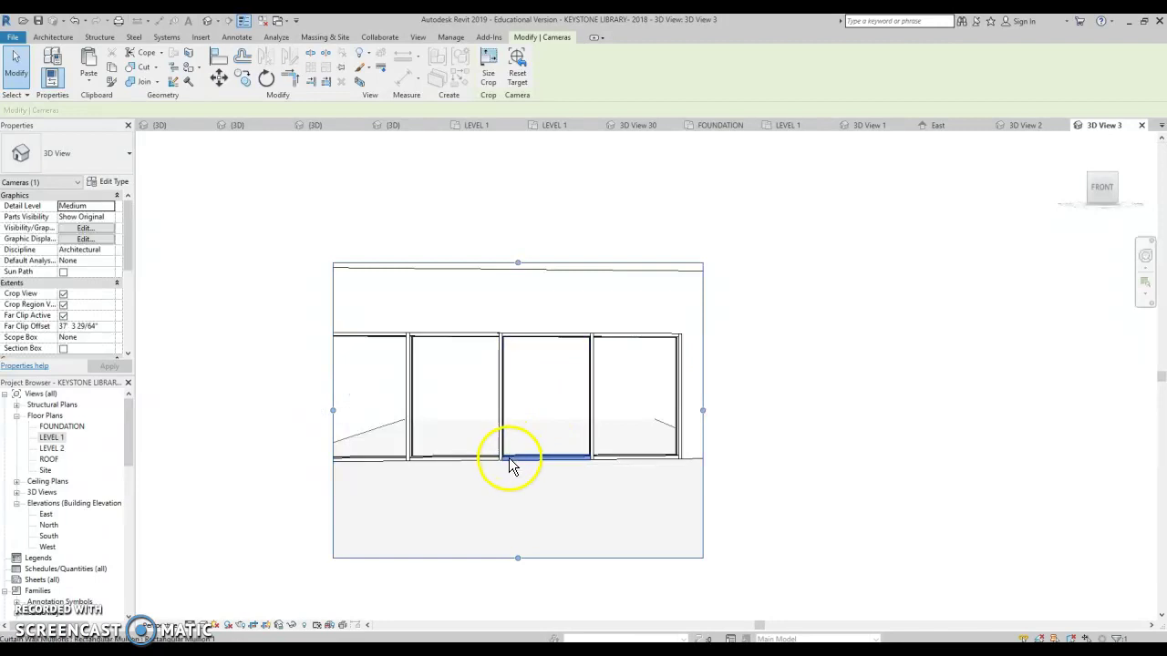
key(Escape)
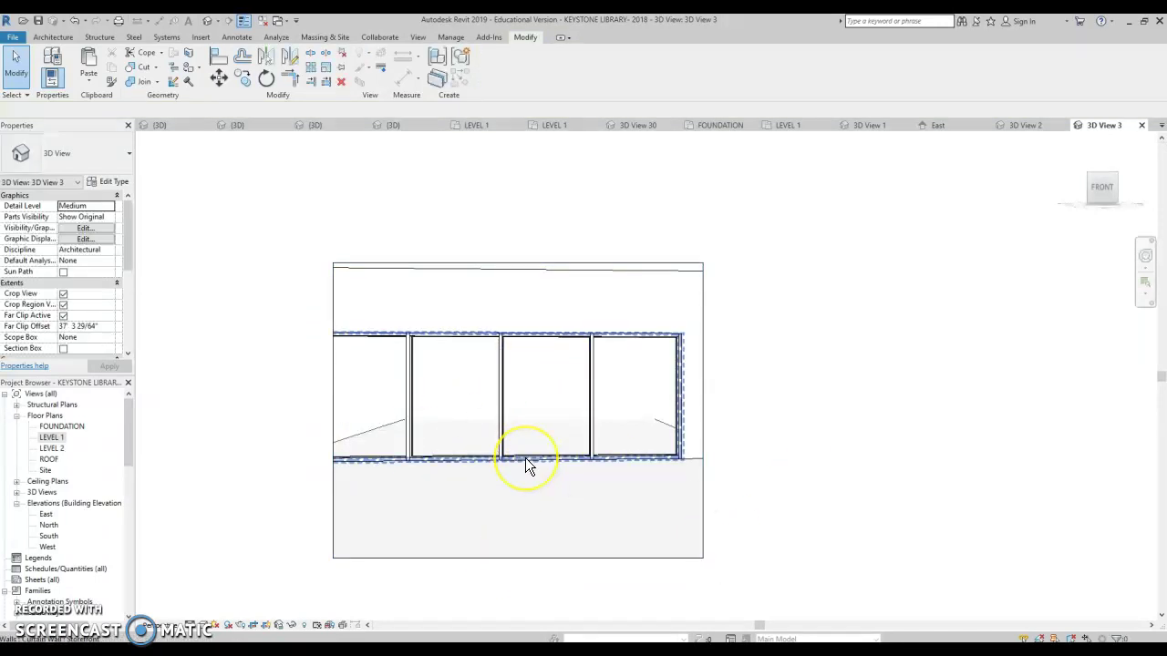
Step: Change the third storefront panel to the Door-Curtain-Wall-Single-Glass type
key(Tab)
key(Tab)
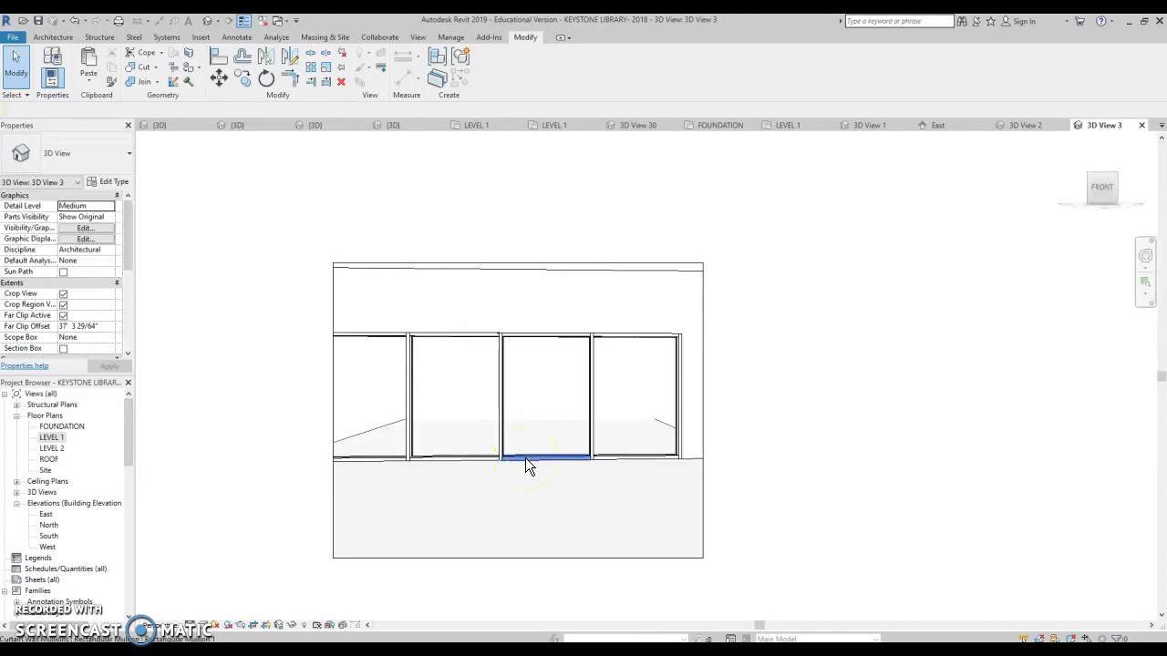
key(Tab)
click(526, 460)
click(94, 162)
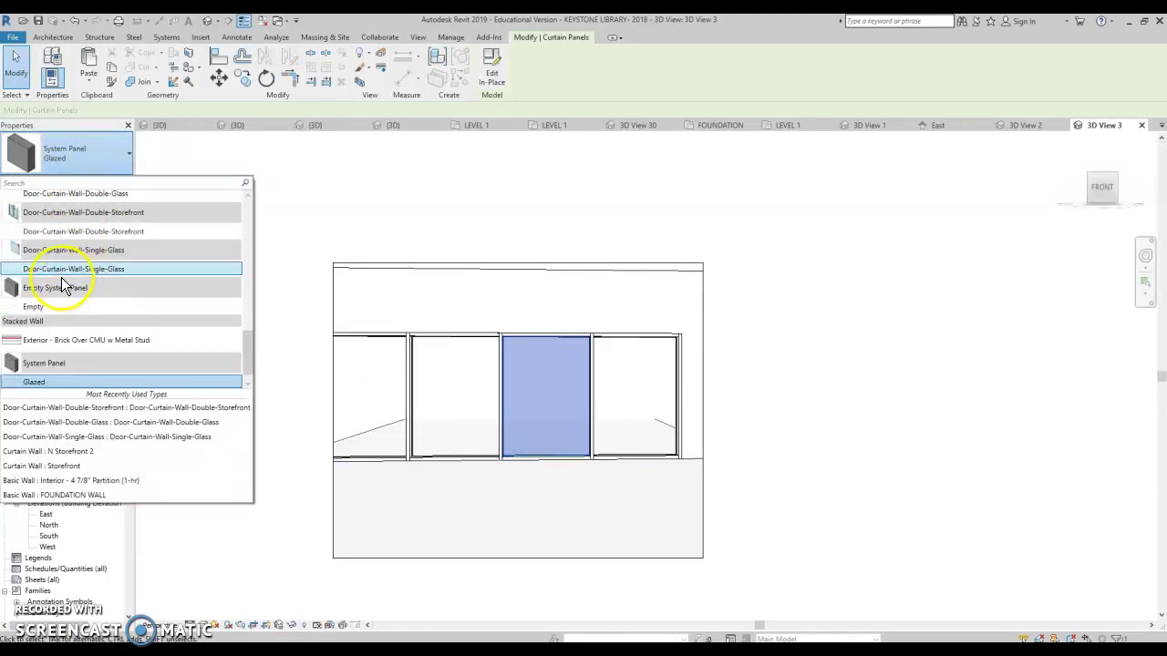
key(Escape)
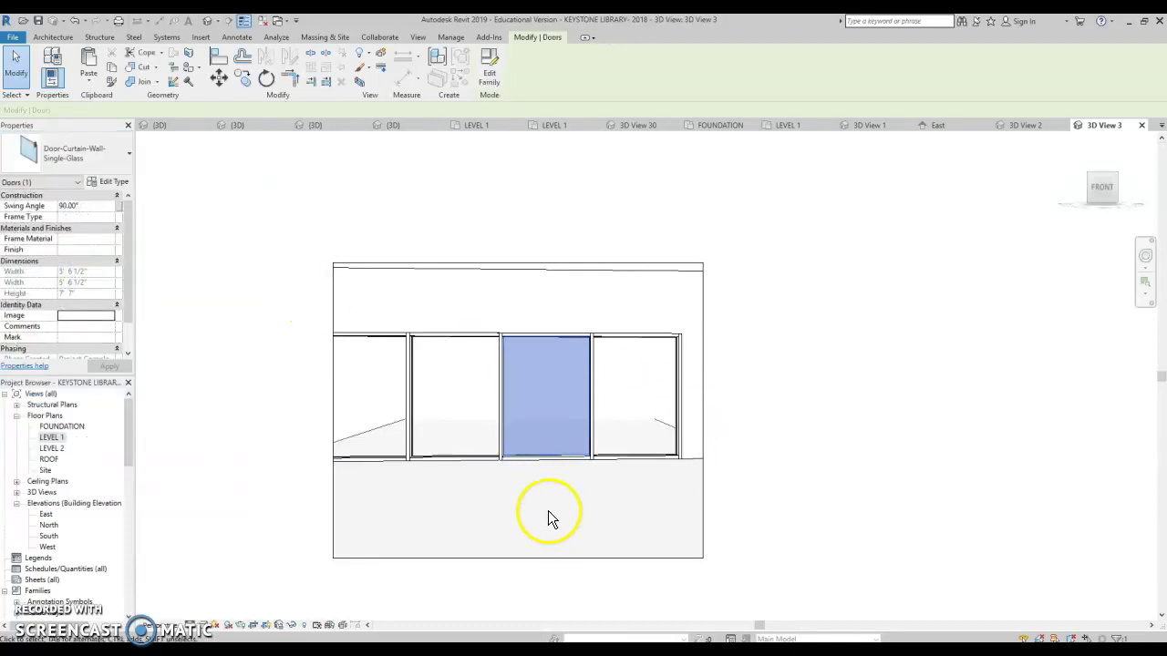
click(541, 471)
Step: Select the bottom mullion beneath the door, then clear the selection
key(Tab)
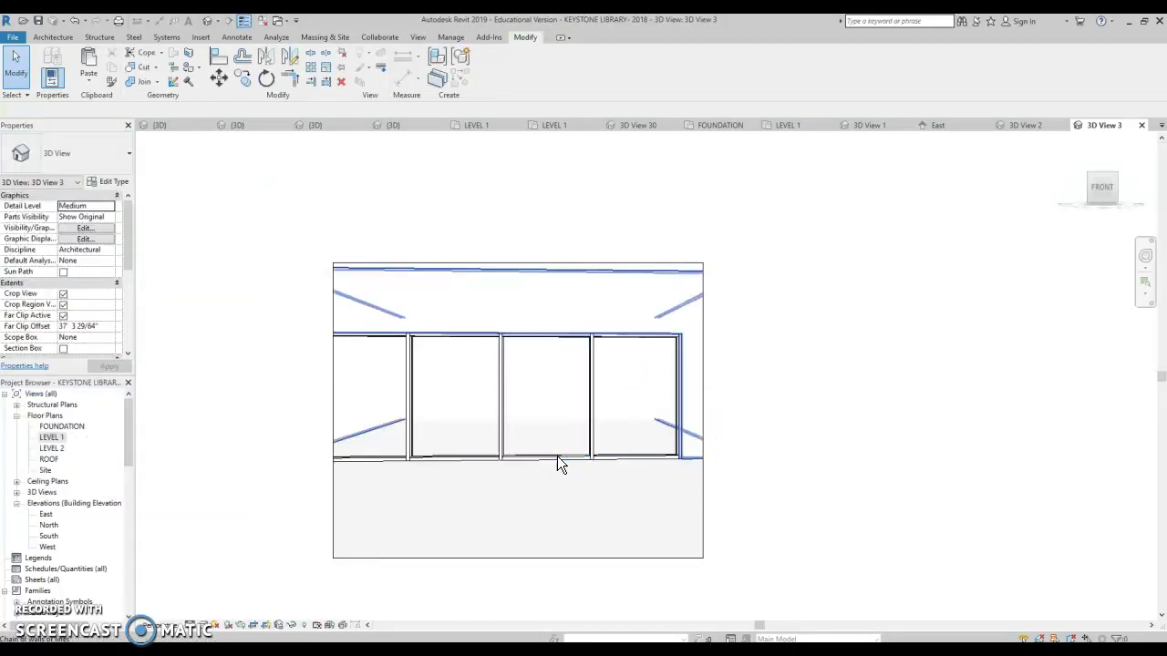
key(Tab)
click(557, 456)
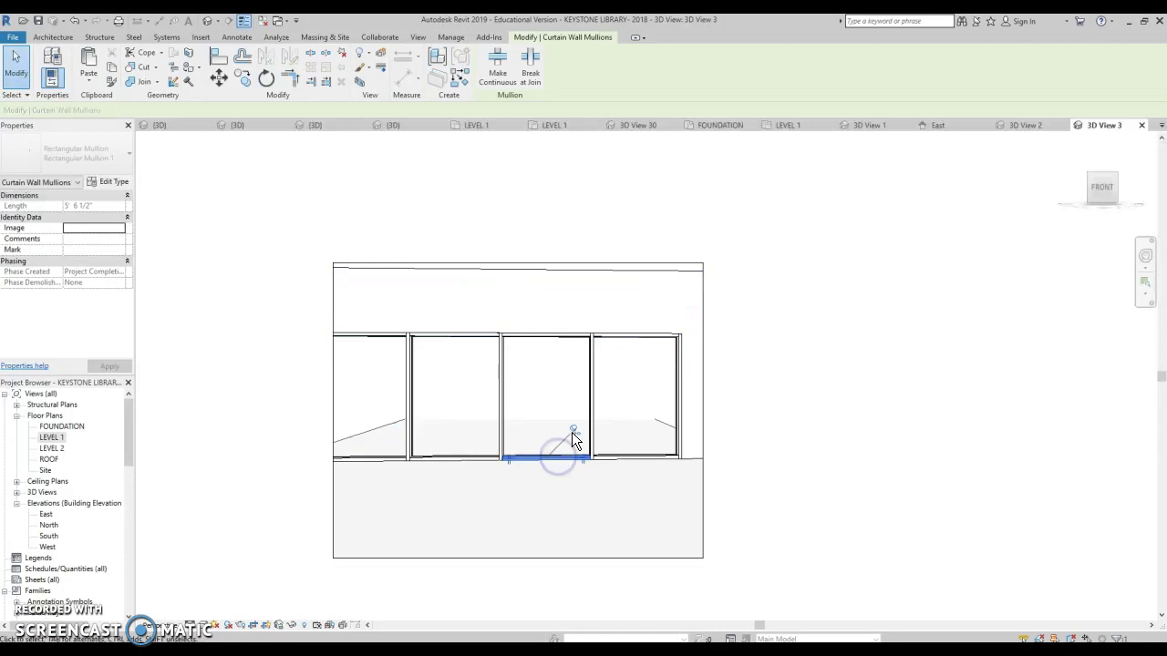
click(589, 504)
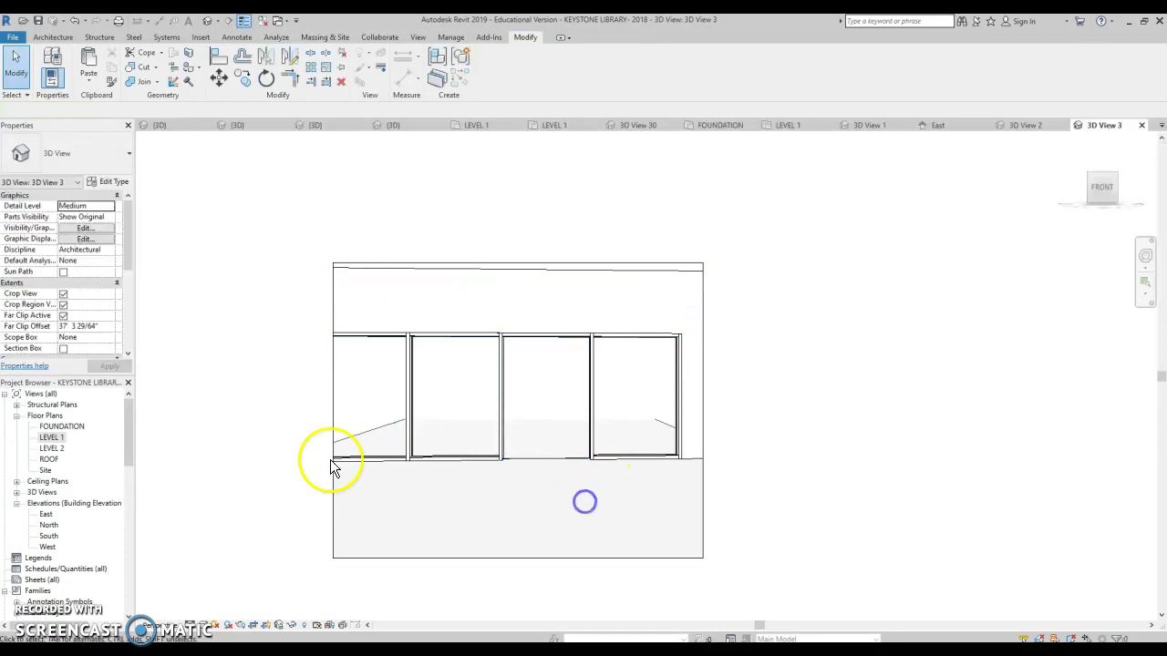
Step: On LEVEL 1, flip the meeting room's Single-Glass door so it swings outward
double_click(60, 436)
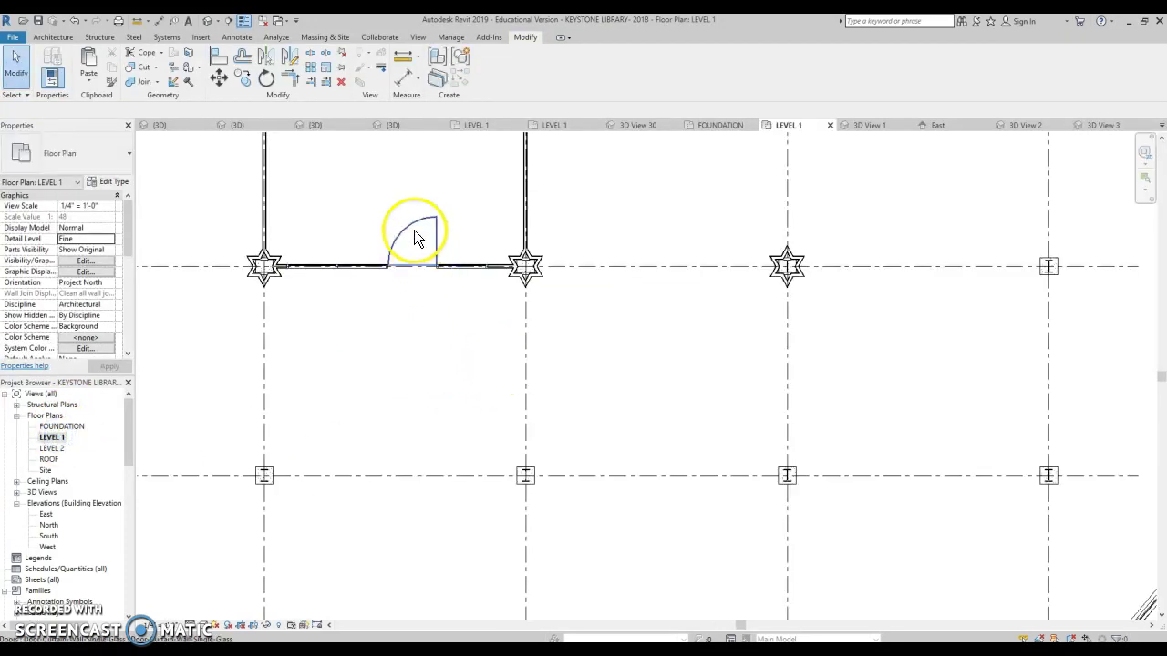
click(415, 232)
click(412, 250)
scroll(430, 270, down, 3)
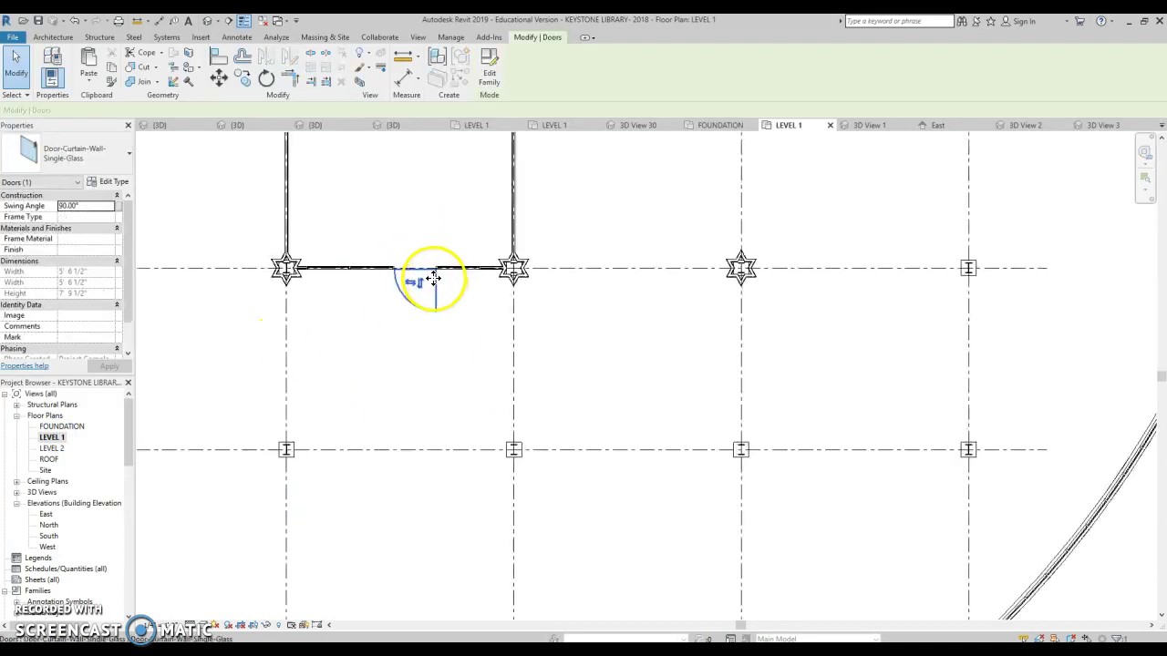
middle_drag(635, 433, 641, 441)
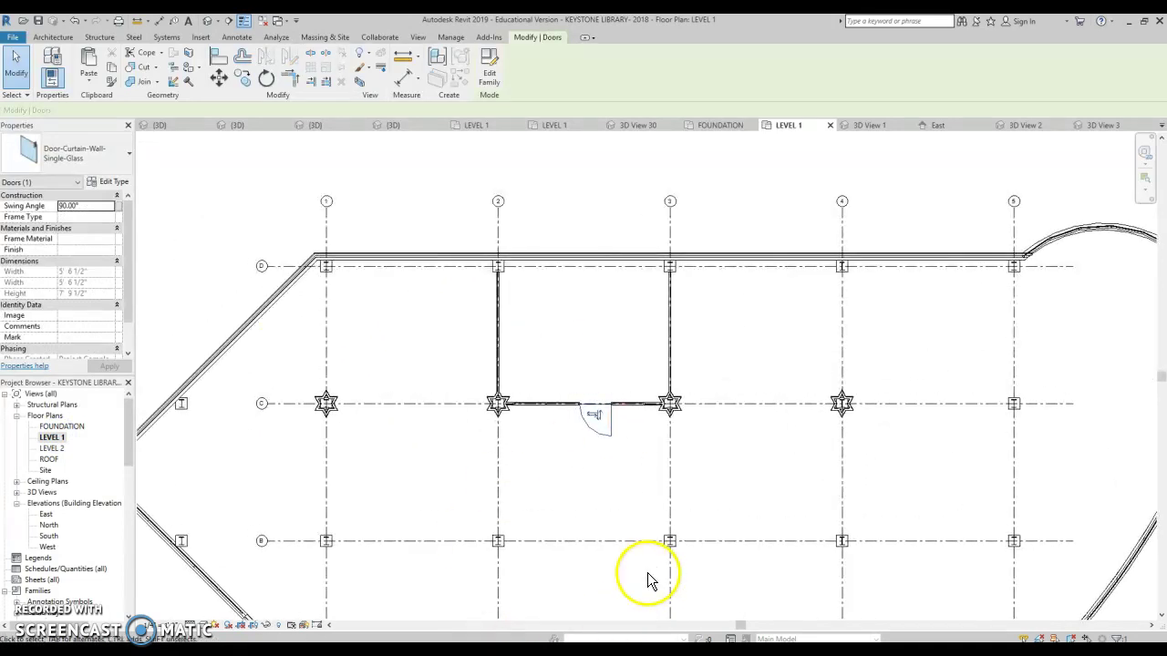
click(542, 474)
scroll(534, 460, down, 2)
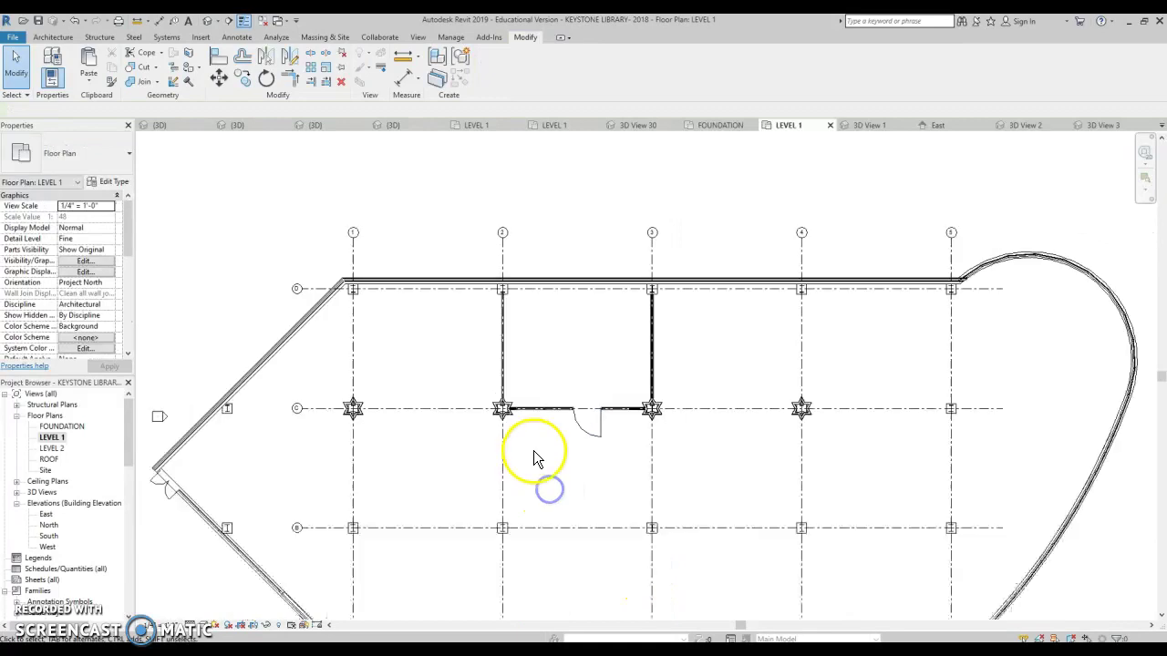
Step: In the default 3D view, enable a section box and drag its top below the roof
click(215, 25)
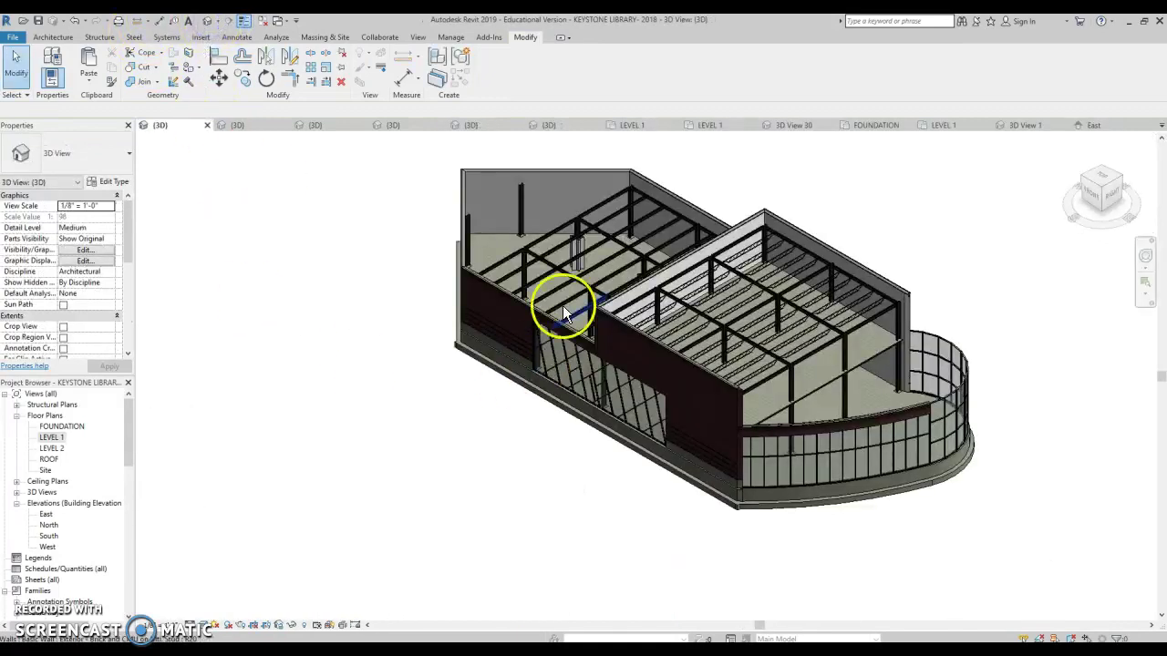
shift+middle_drag(1052, 156, 1039, 200)
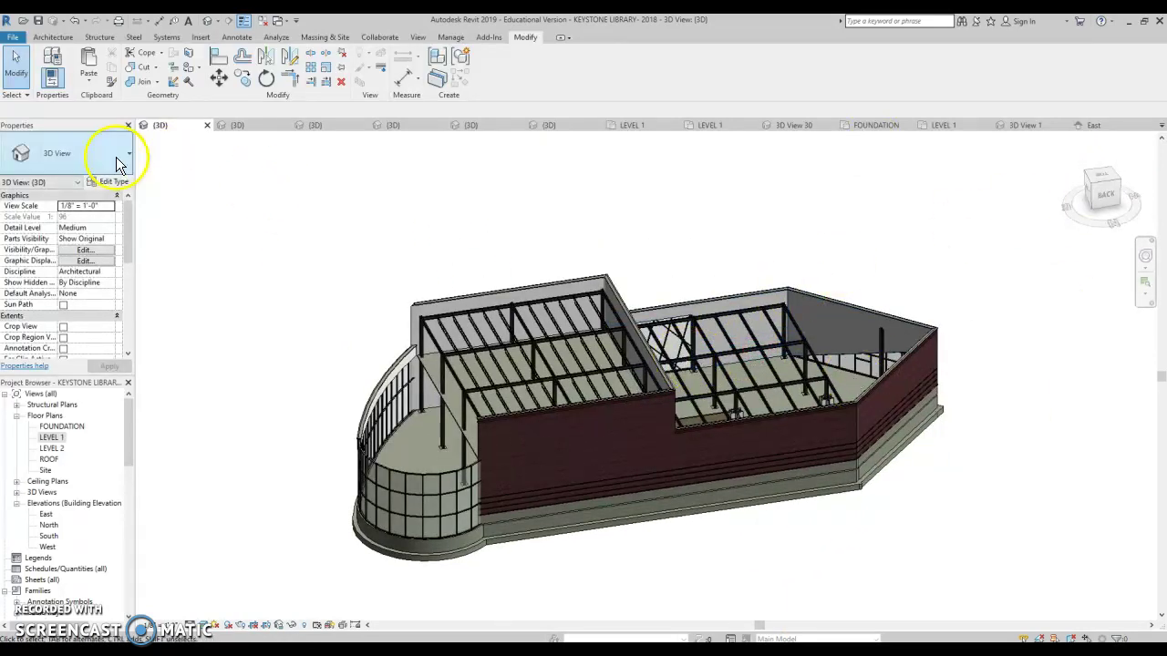
drag(127, 218, 122, 257)
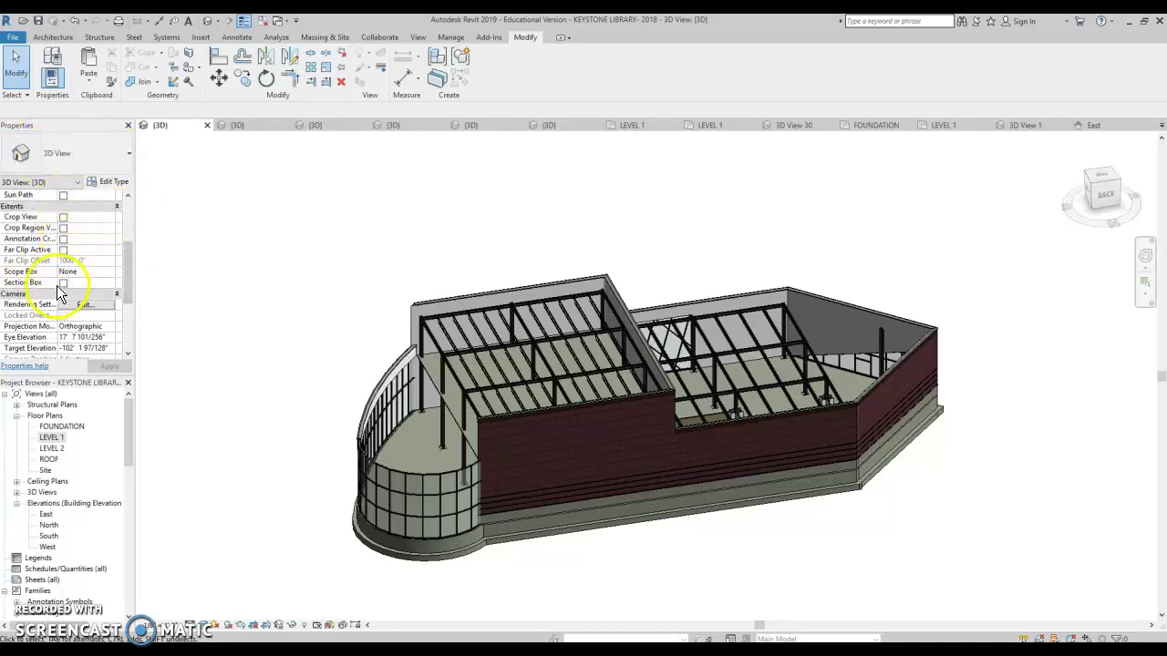
click(686, 386)
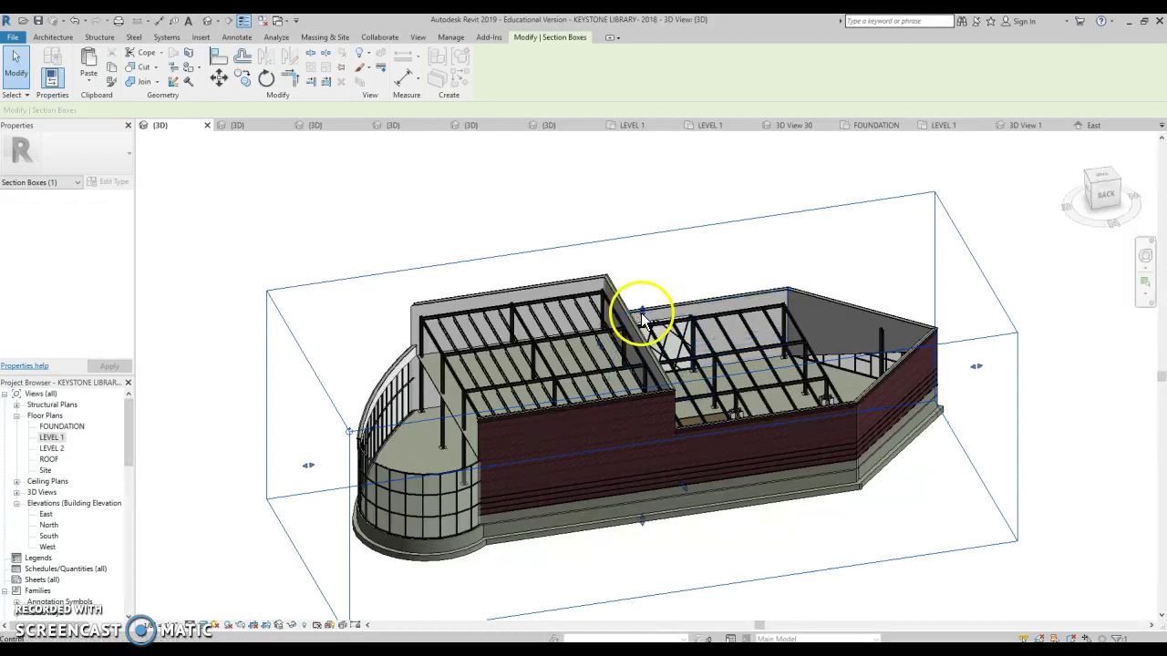
drag(643, 319, 644, 387)
Step: Orbit to an angled front view and zoom in on the Level 1 storefront and glass door
click(1110, 195)
mouse_move(1110, 194)
mouse_down()
mouse_move(990, 209)
mouse_move(578, 182)
mouse_move(458, 617)
mouse_move(484, 184)
mouse_up()
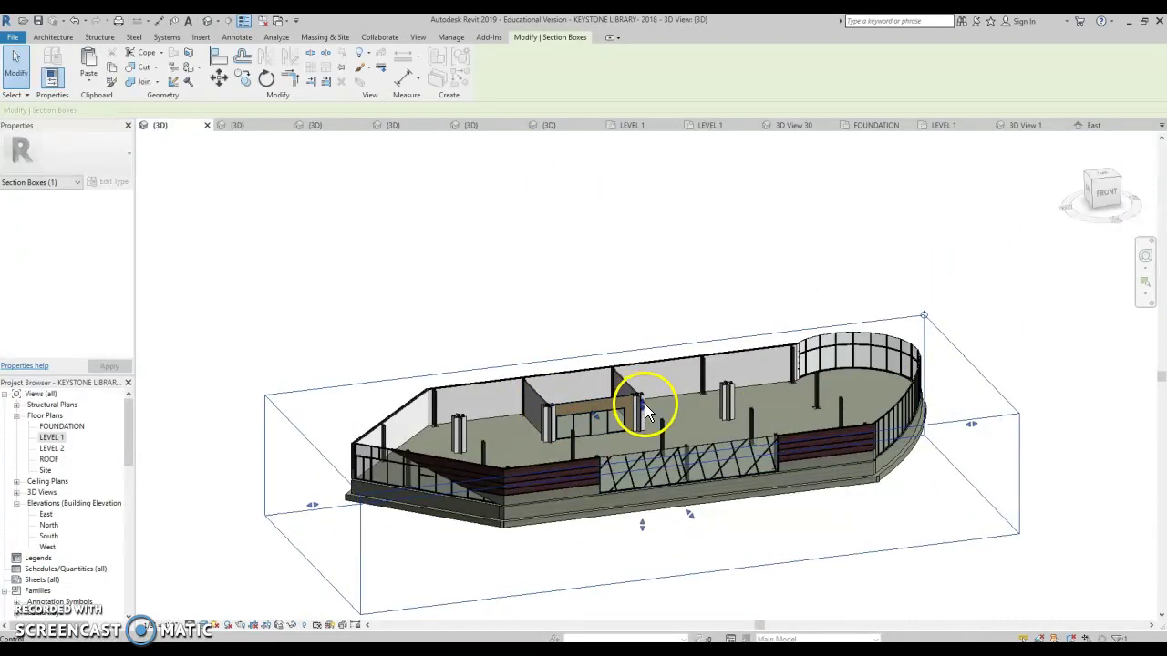
scroll(644, 404, up, 5)
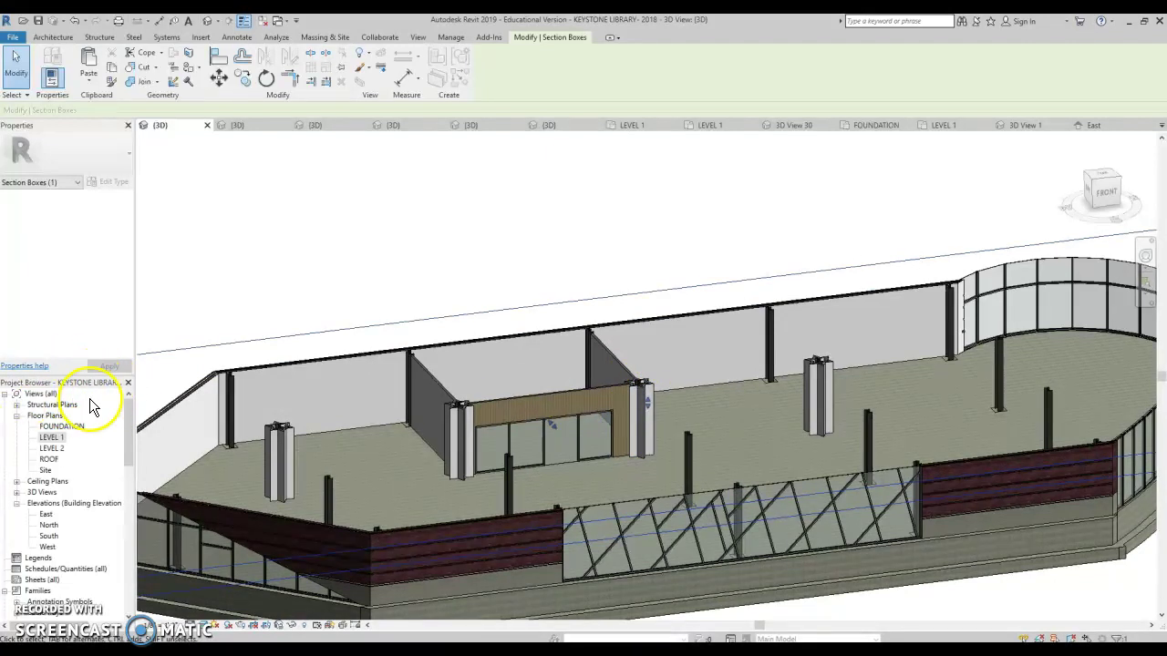
click(316, 248)
scroll(641, 365, down, 6)
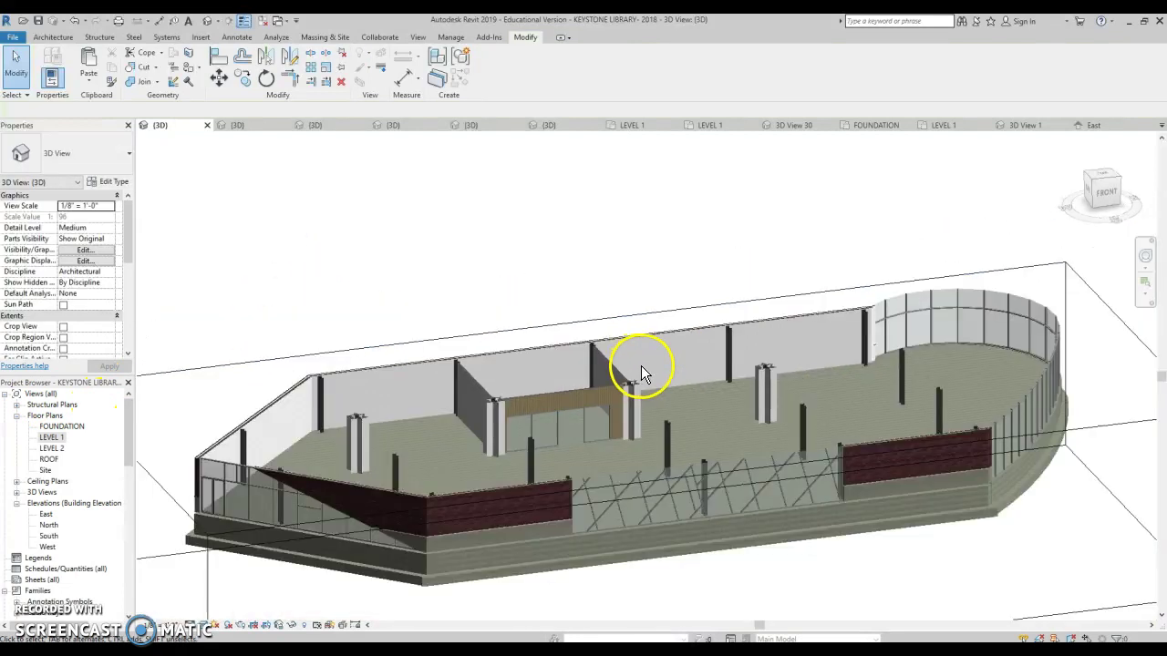
scroll(641, 365, up, 5)
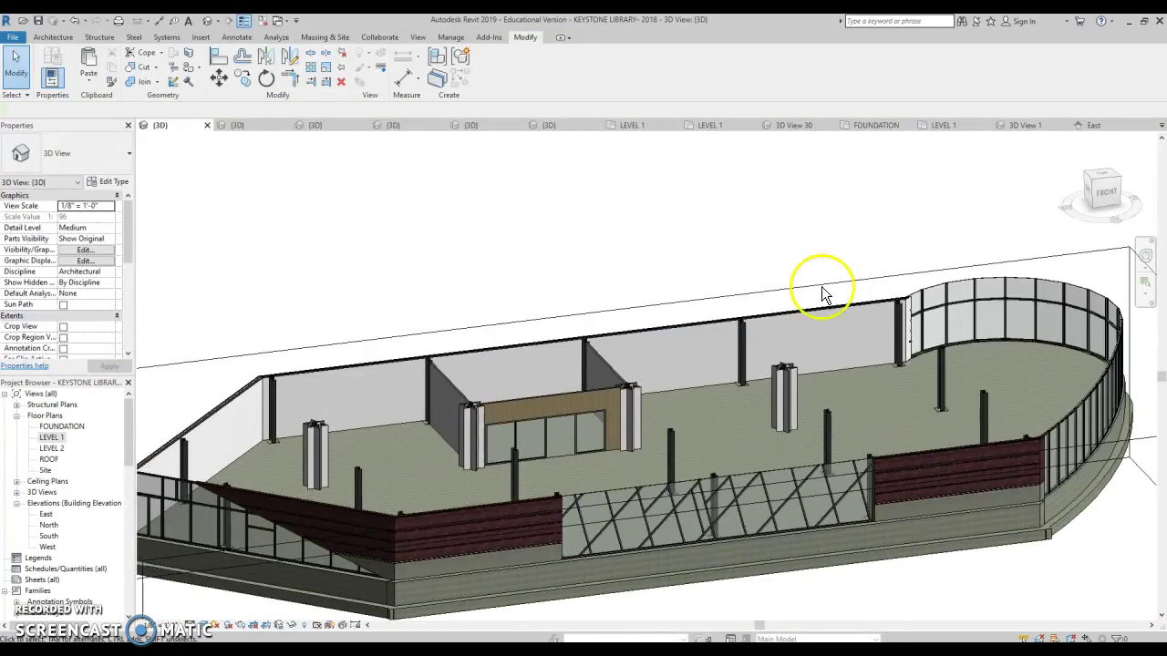
Step: Uncheck Section Box in Properties so the whole library model shows again
click(234, 356)
click(259, 290)
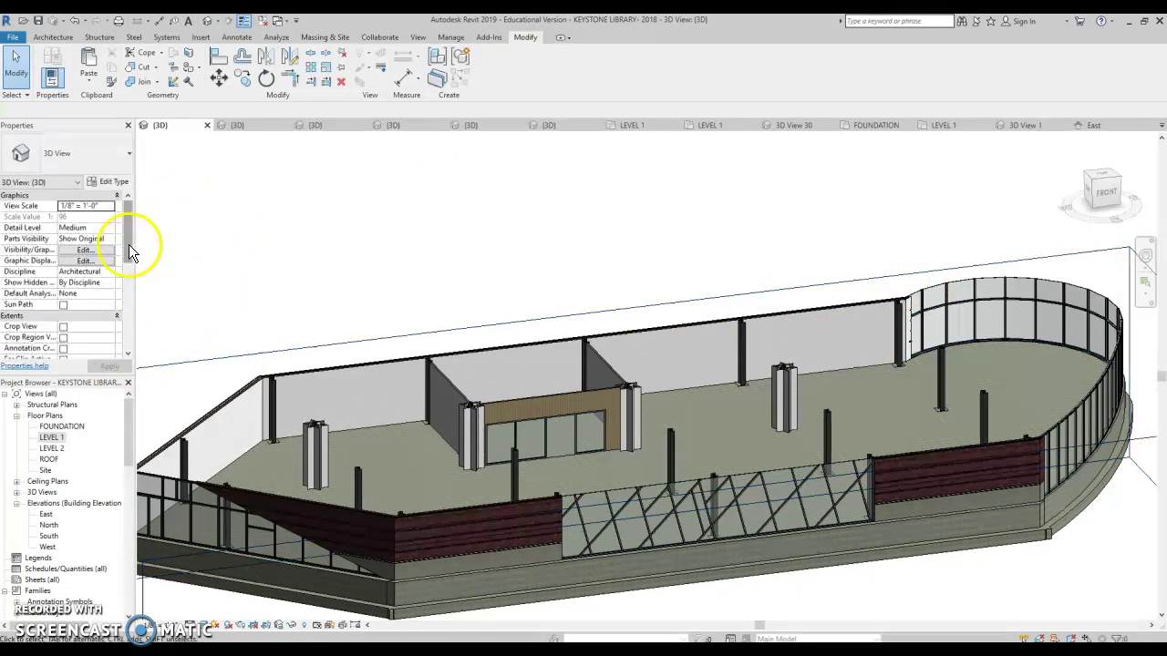
scroll(130, 252, down, 4)
click(63, 283)
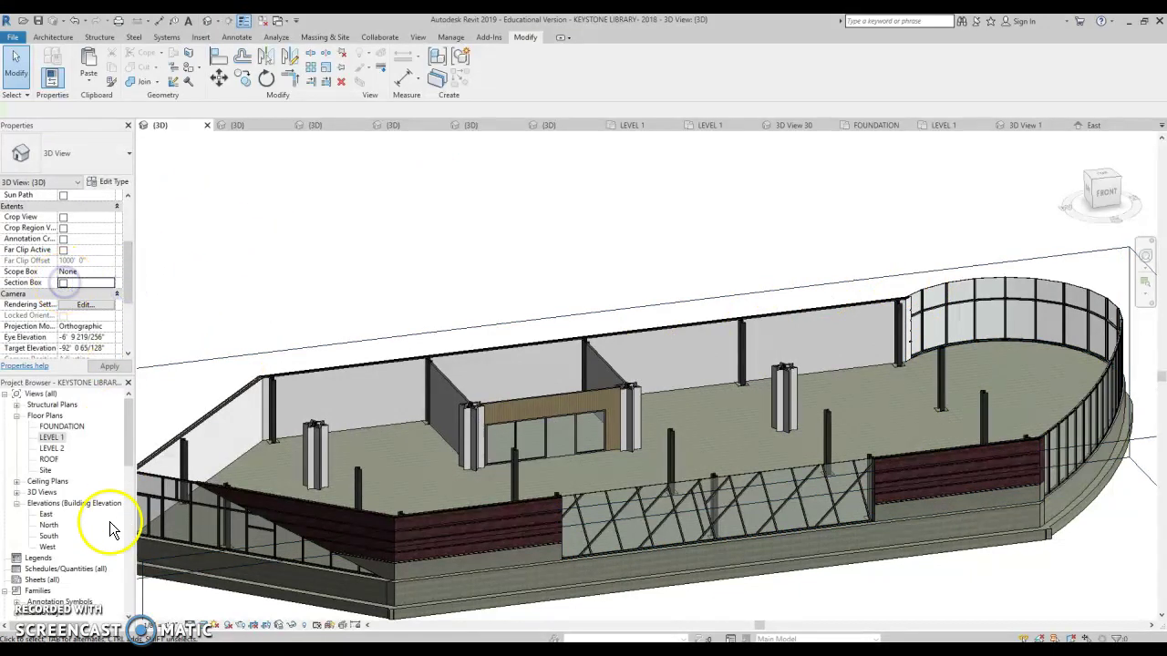
scroll(497, 342, down, 4)
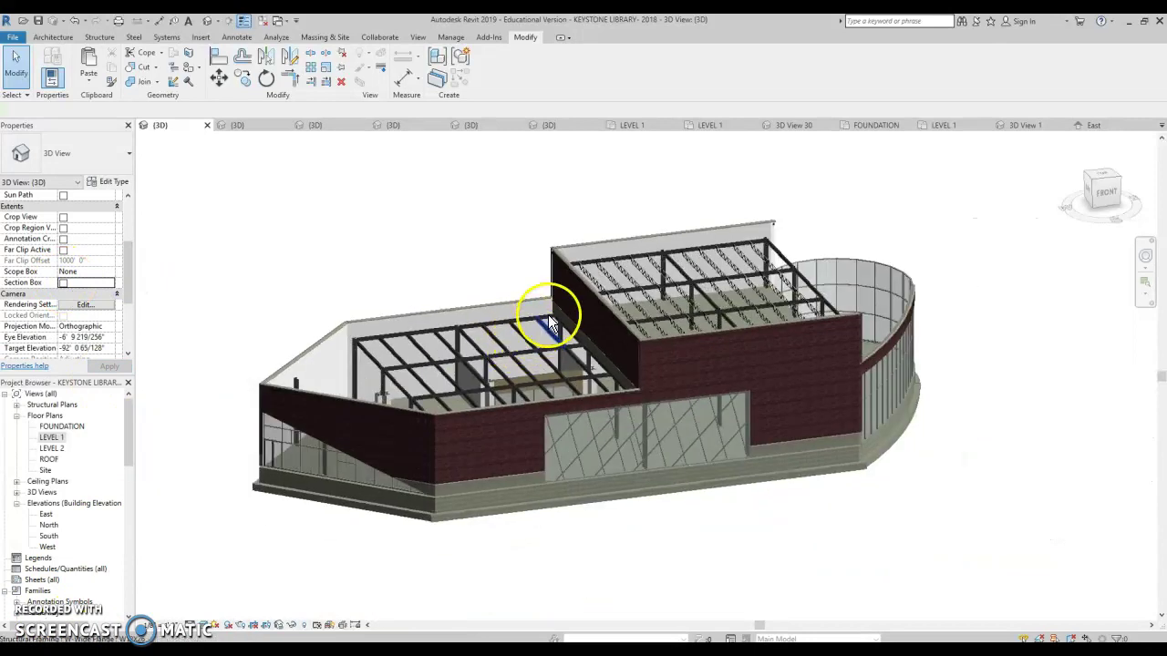
Step: Orbit the library from the right side, front-left, top and underneath to inspect the curtain walls
click(1119, 193)
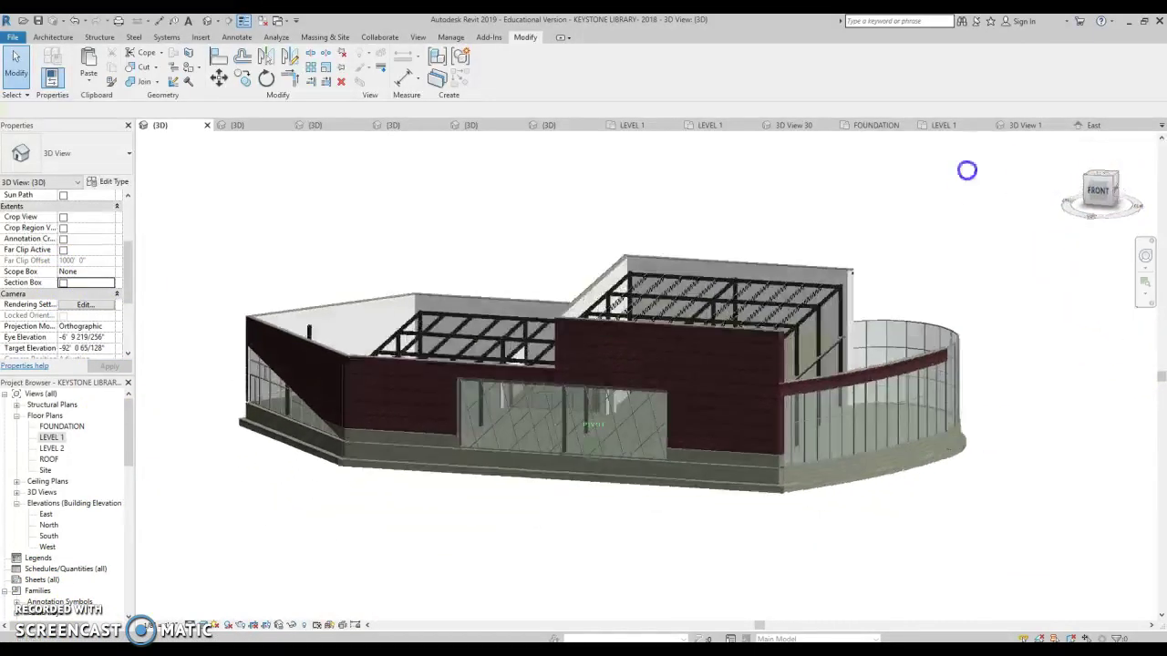
shift+middle_drag(732, 188, 182, 239)
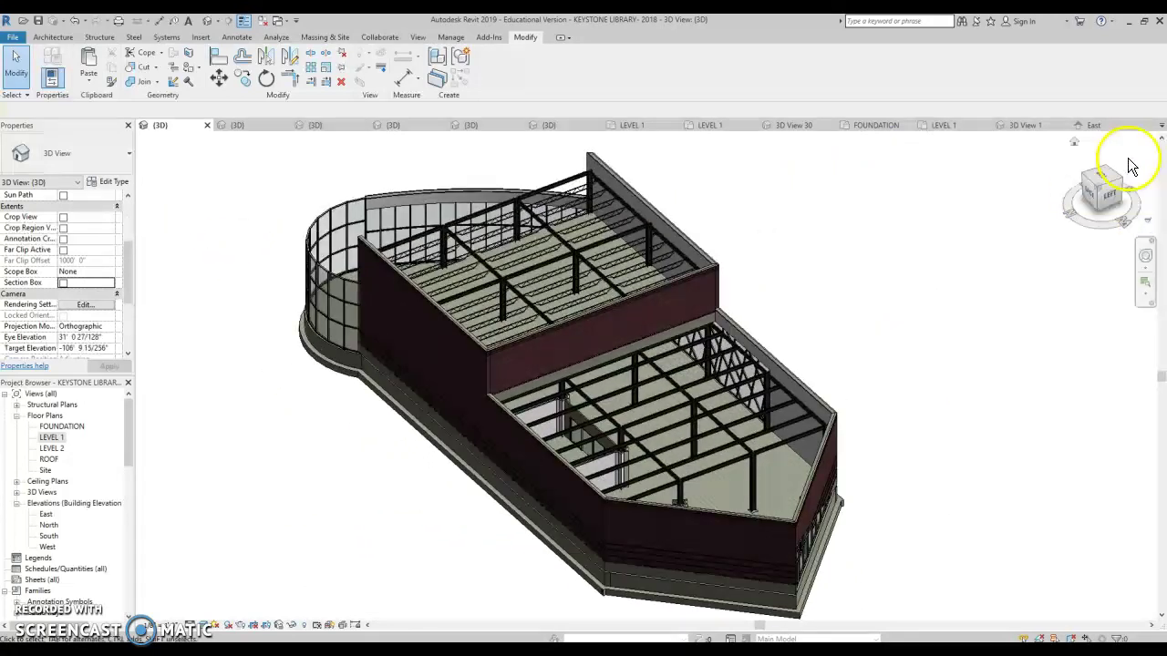
click(1095, 191)
shift+middle_drag(836, 149, 198, 179)
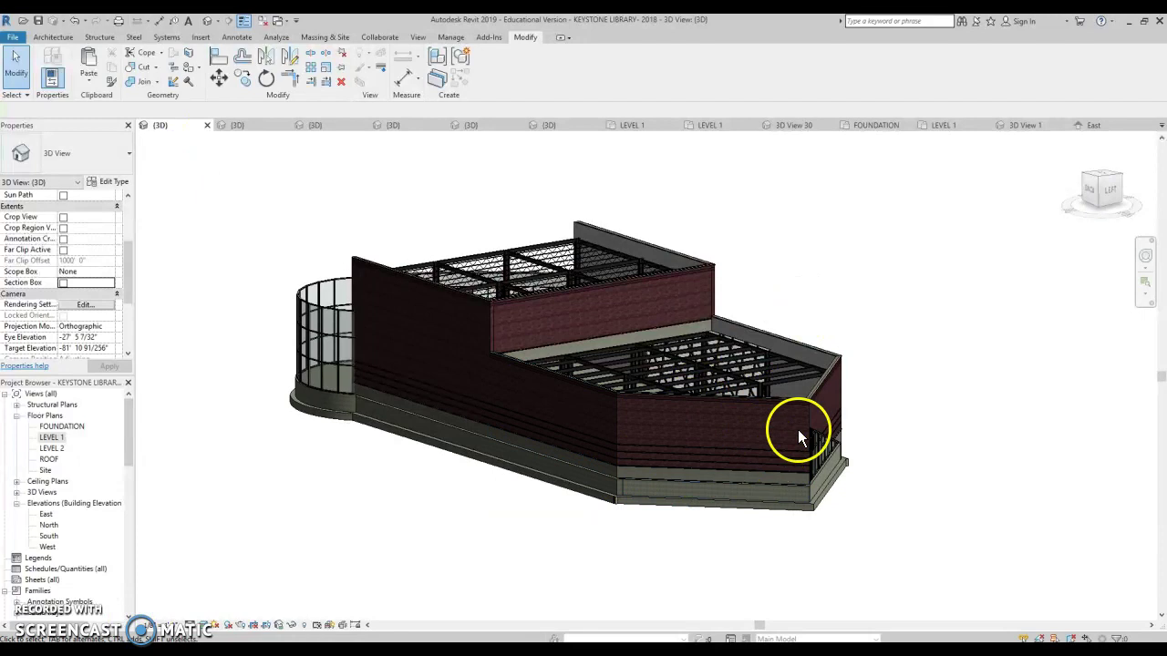
drag(1098, 187, 731, 198)
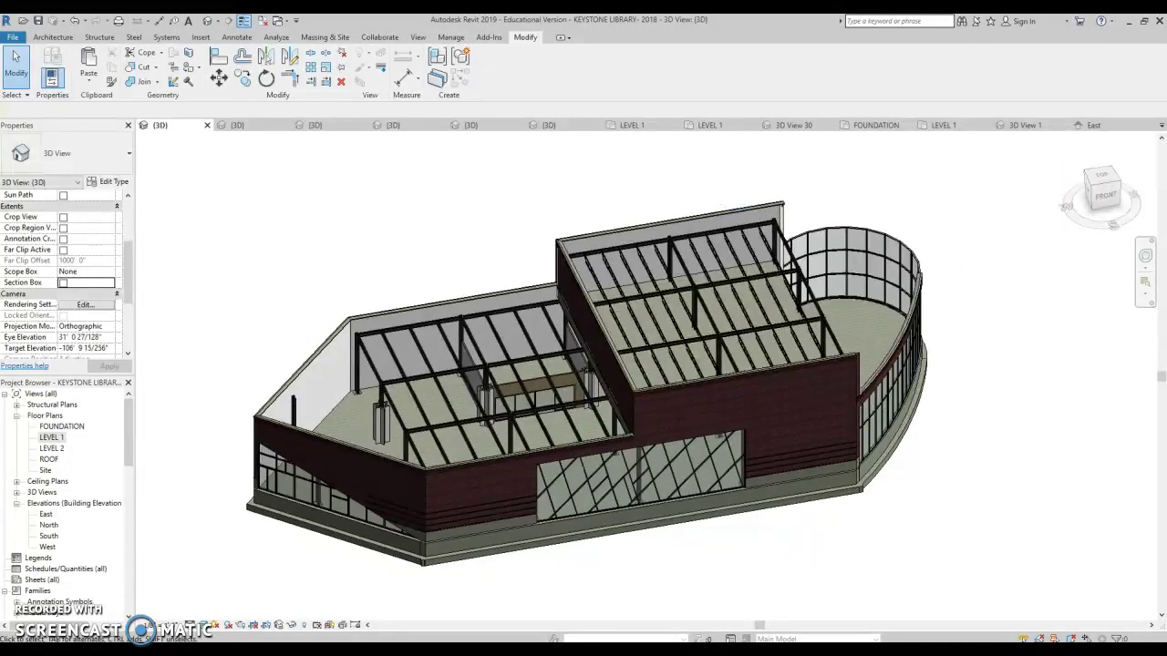